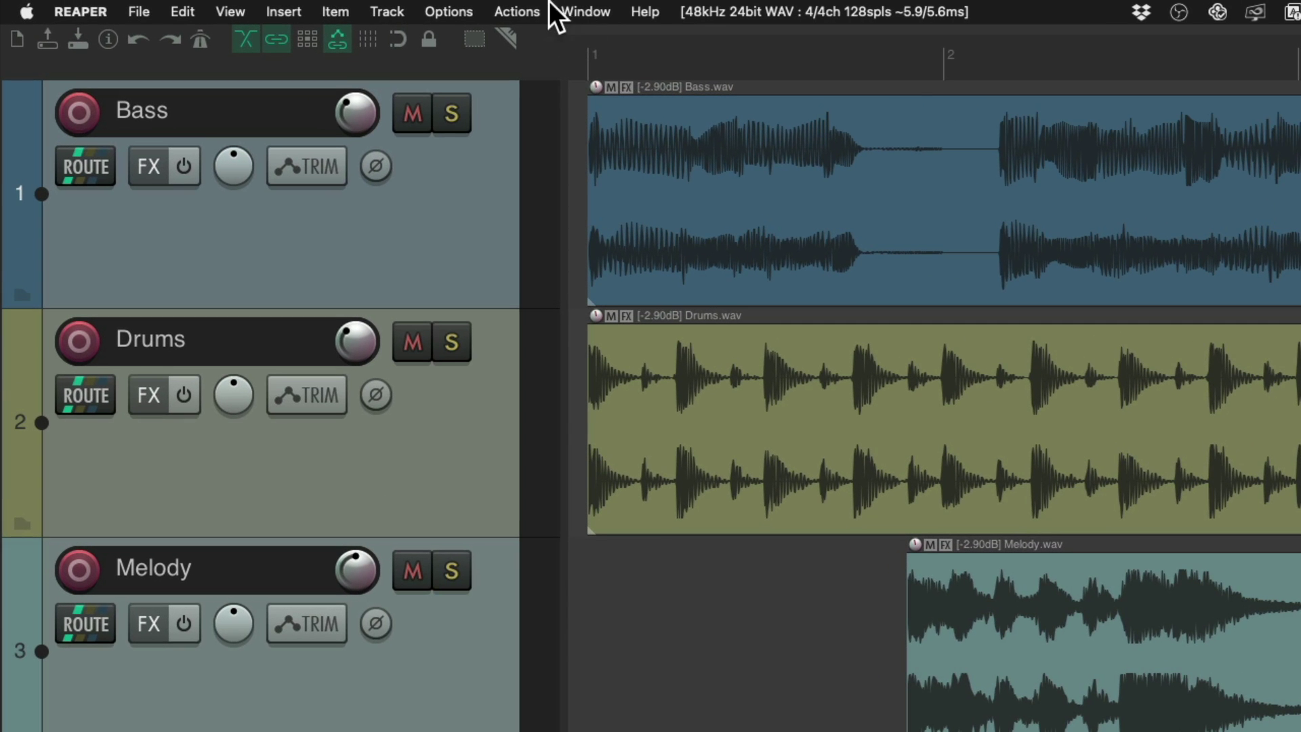
# - Look up the action assigned to NumPad 1 in the action list and inspect the actions for moving item contents left and right
pyautogui.click(458, 7)
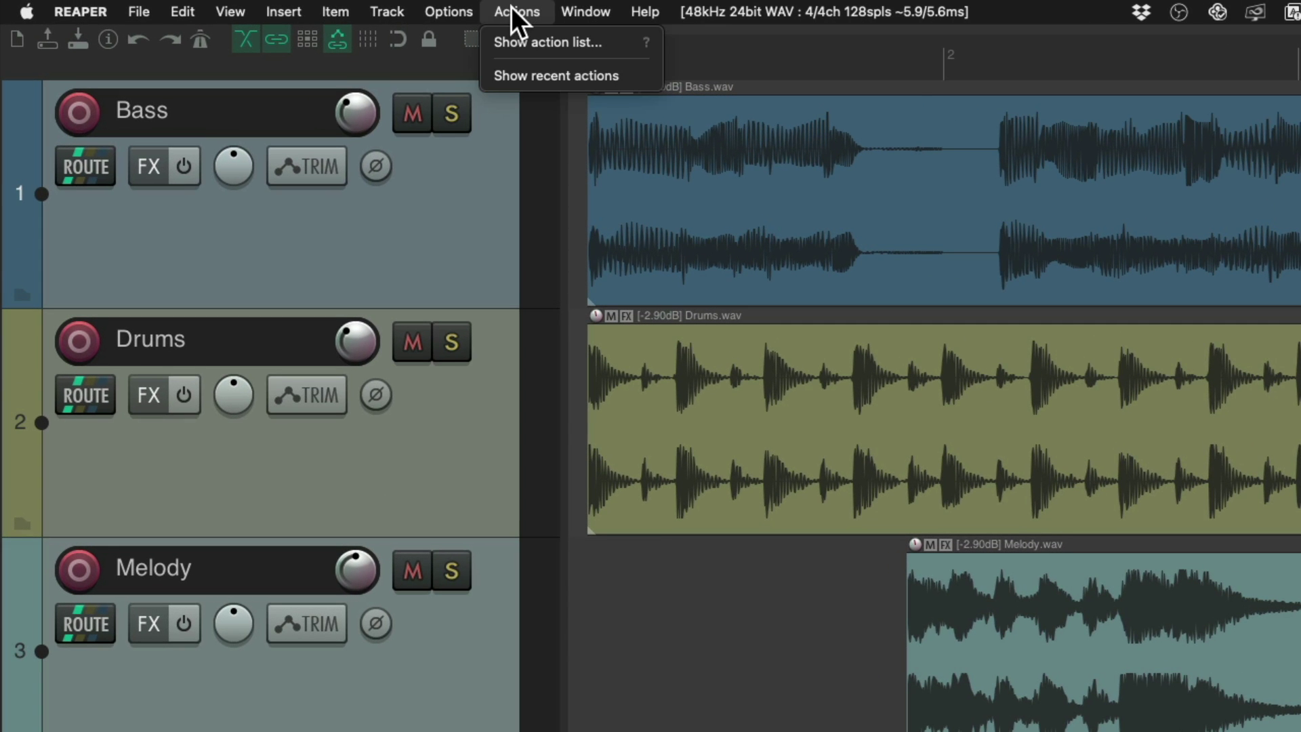
pyautogui.click(488, 47)
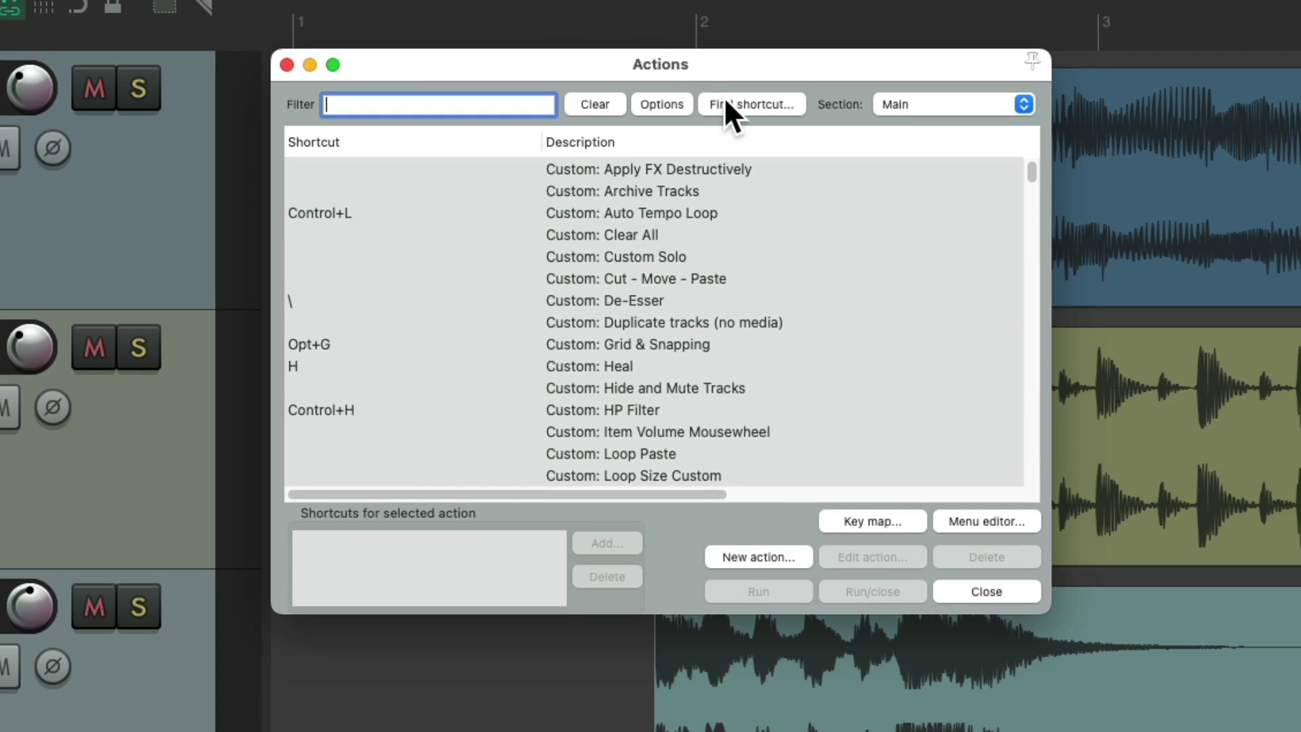
pyautogui.click(726, 103)
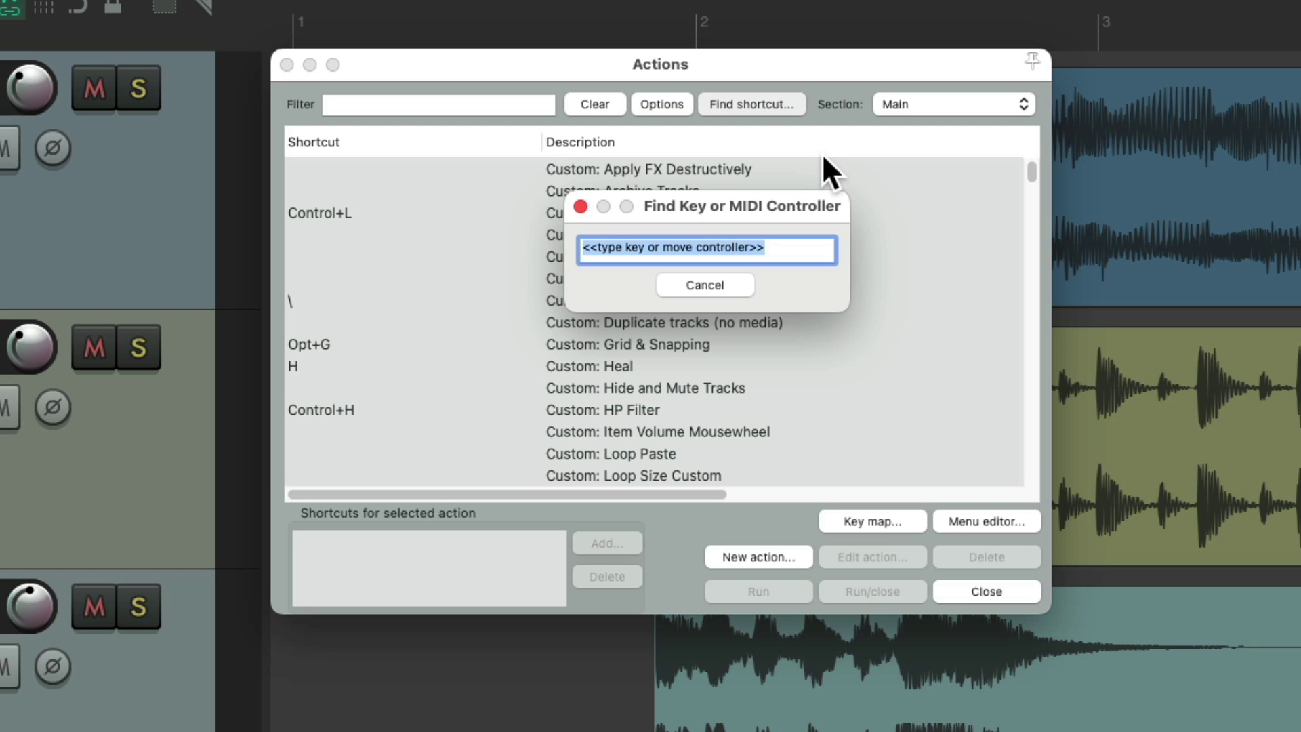
pyautogui.press('KP_1')
pyautogui.scroll(-3, 803, 235)
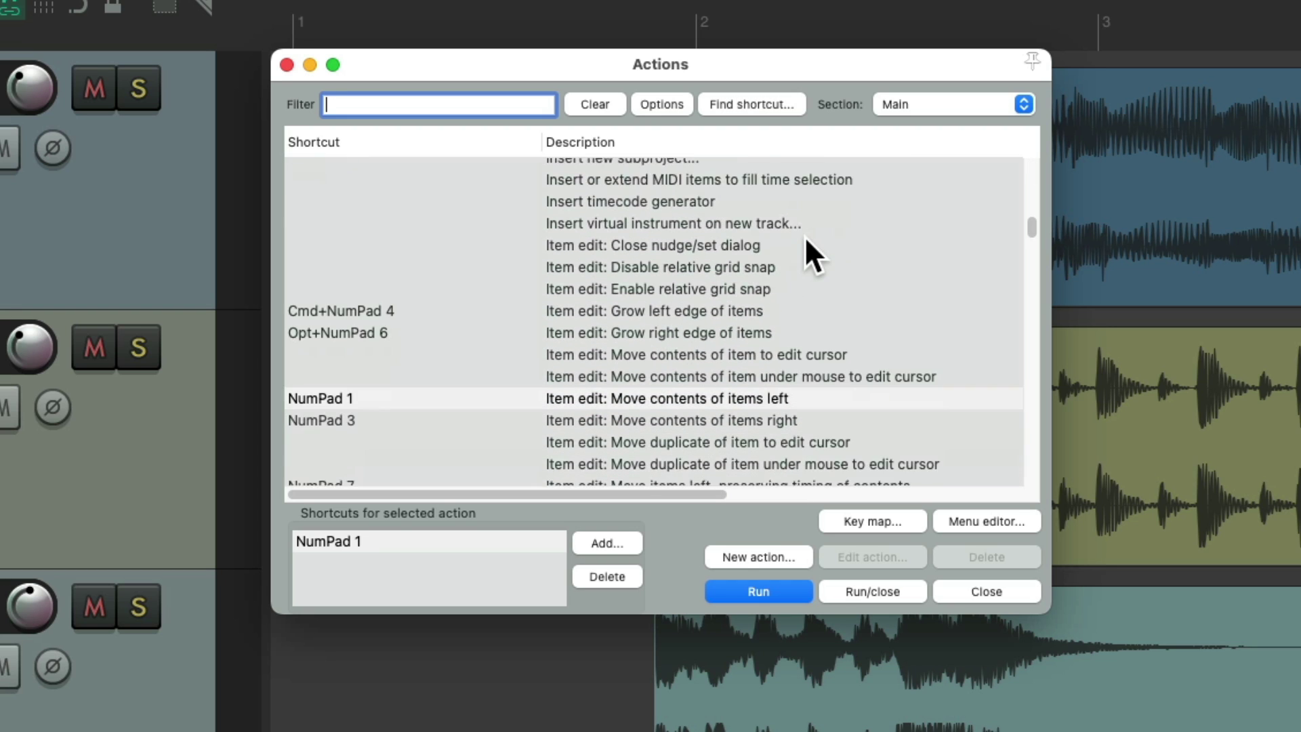
pyautogui.click(810, 350)
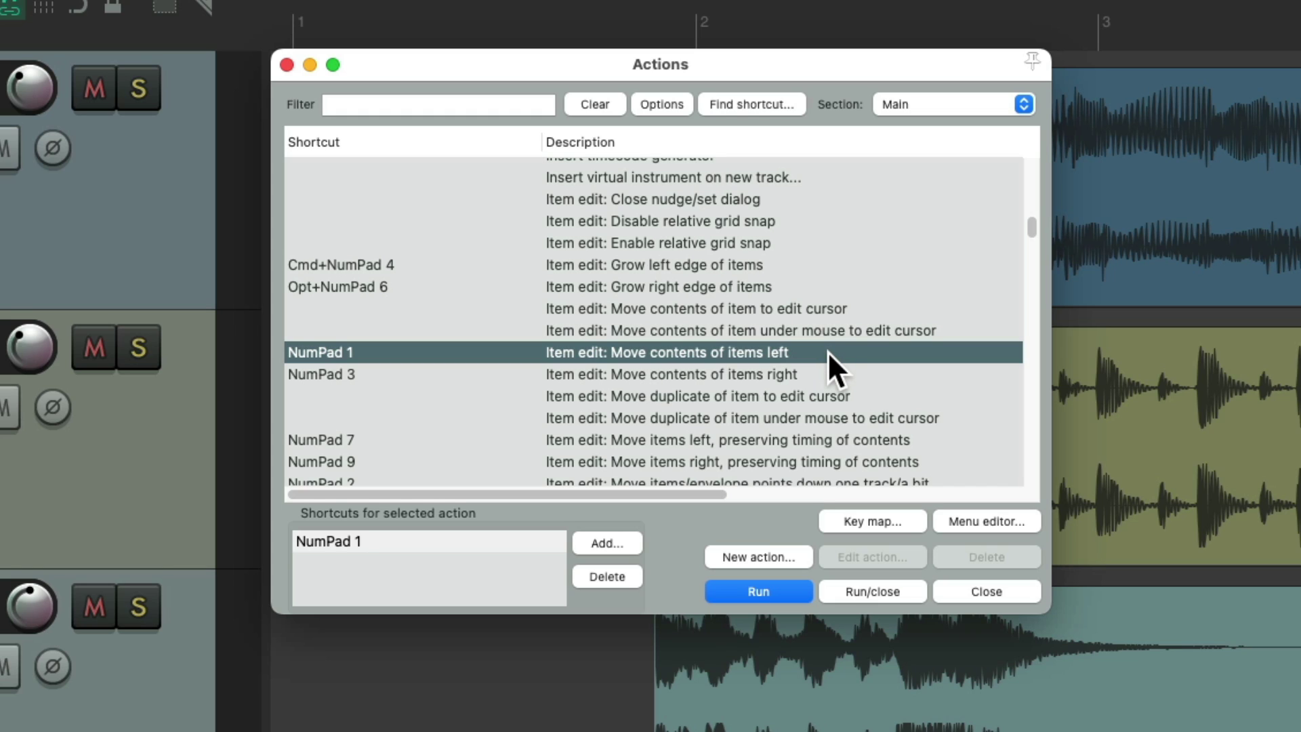
pyautogui.click(760, 372)
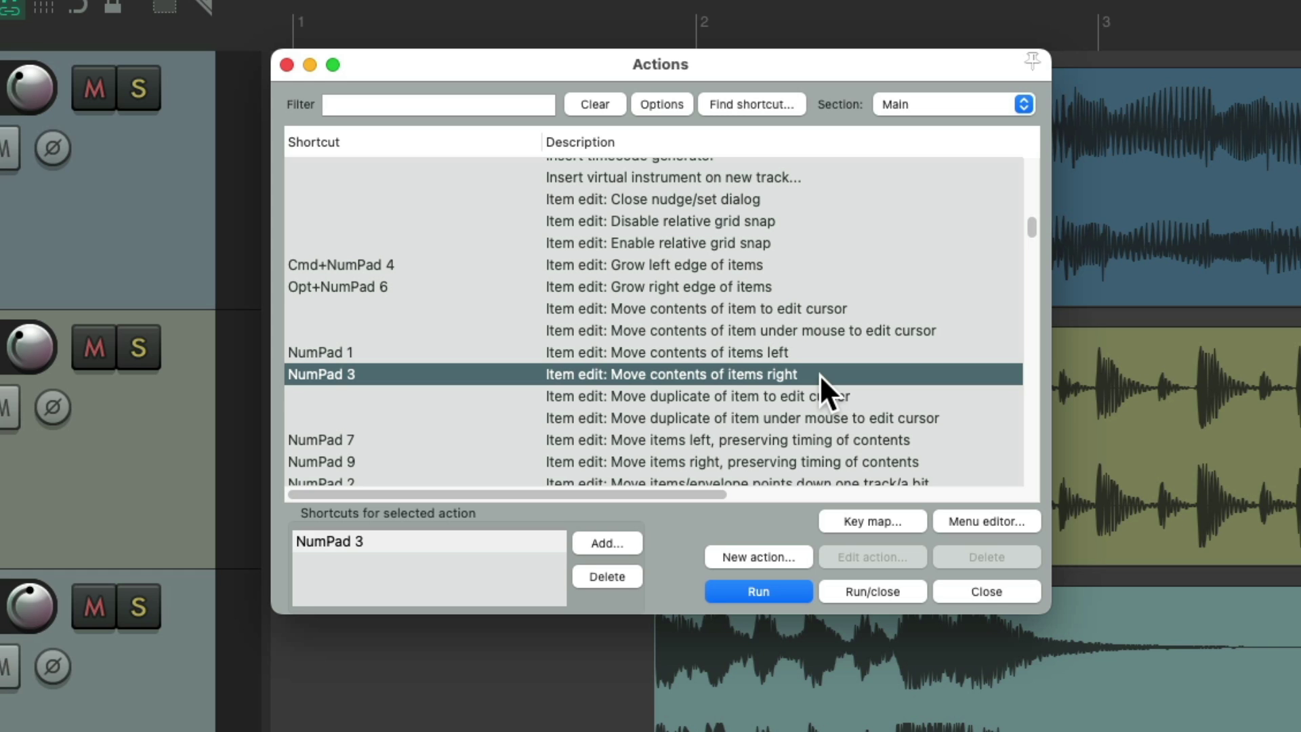
pyautogui.press('Escape')
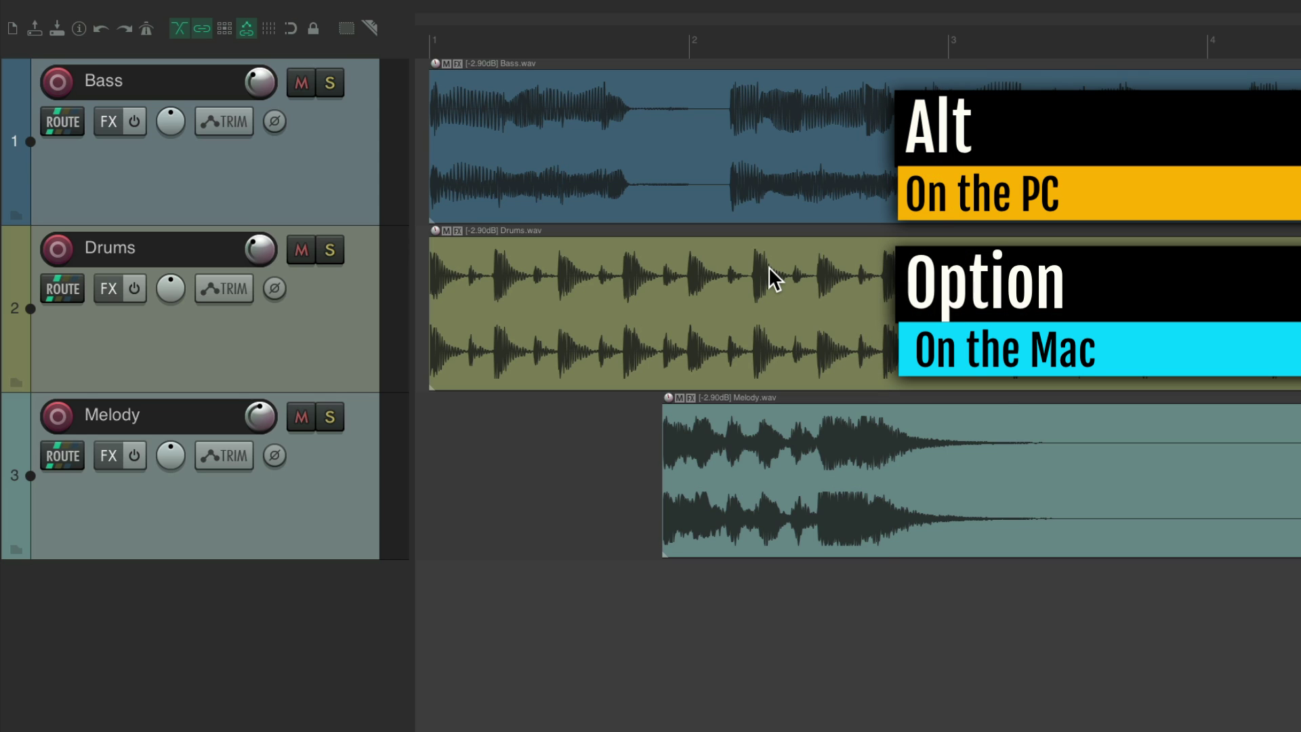
# - Slip the audio contents of the Melody item slightly right and back left, keeping the item's edges in place
pyautogui.moveTo(743, 465)
pyautogui.mouseDown()
pyautogui.moveTo(848, 474)
pyautogui.moveTo(755, 476)
pyautogui.mouseUp()
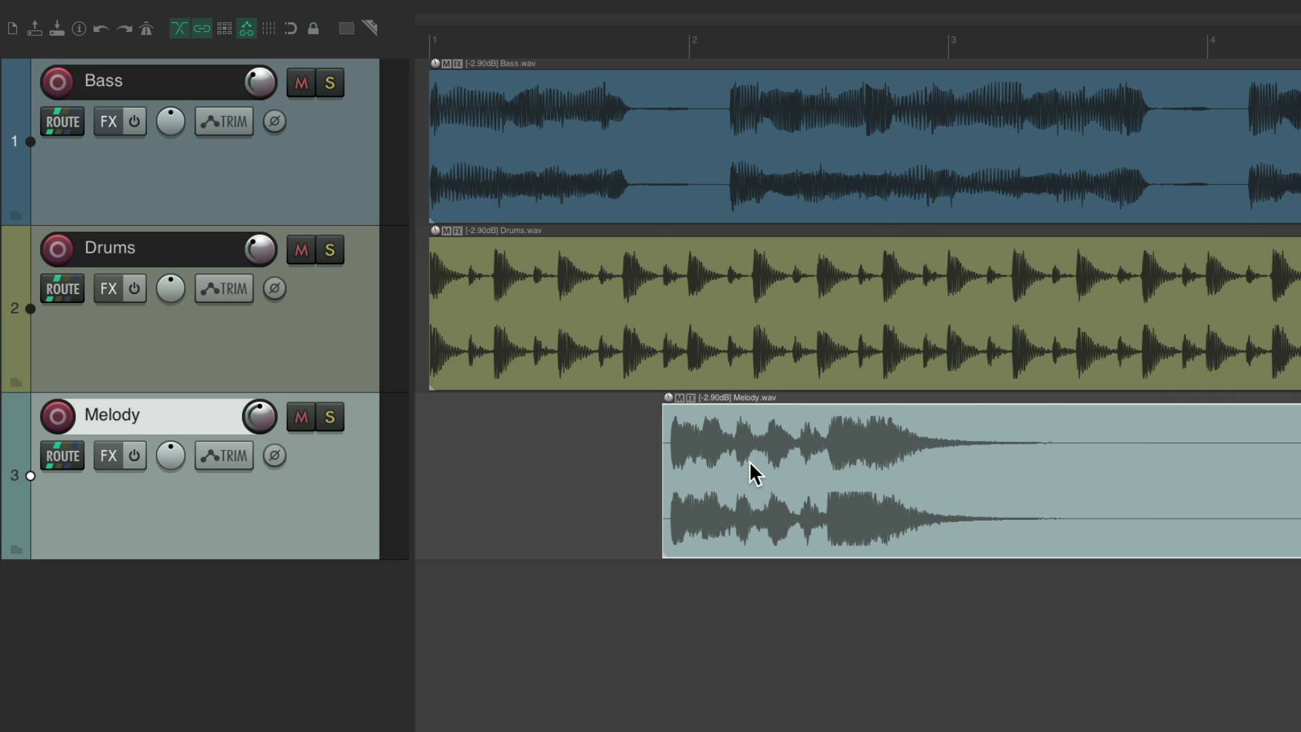
pyautogui.moveTo(755, 474)
pyautogui.mouseDown()
pyautogui.moveTo(732, 455)
pyautogui.moveTo(770, 456)
pyautogui.moveTo(755, 458)
pyautogui.mouseUp()
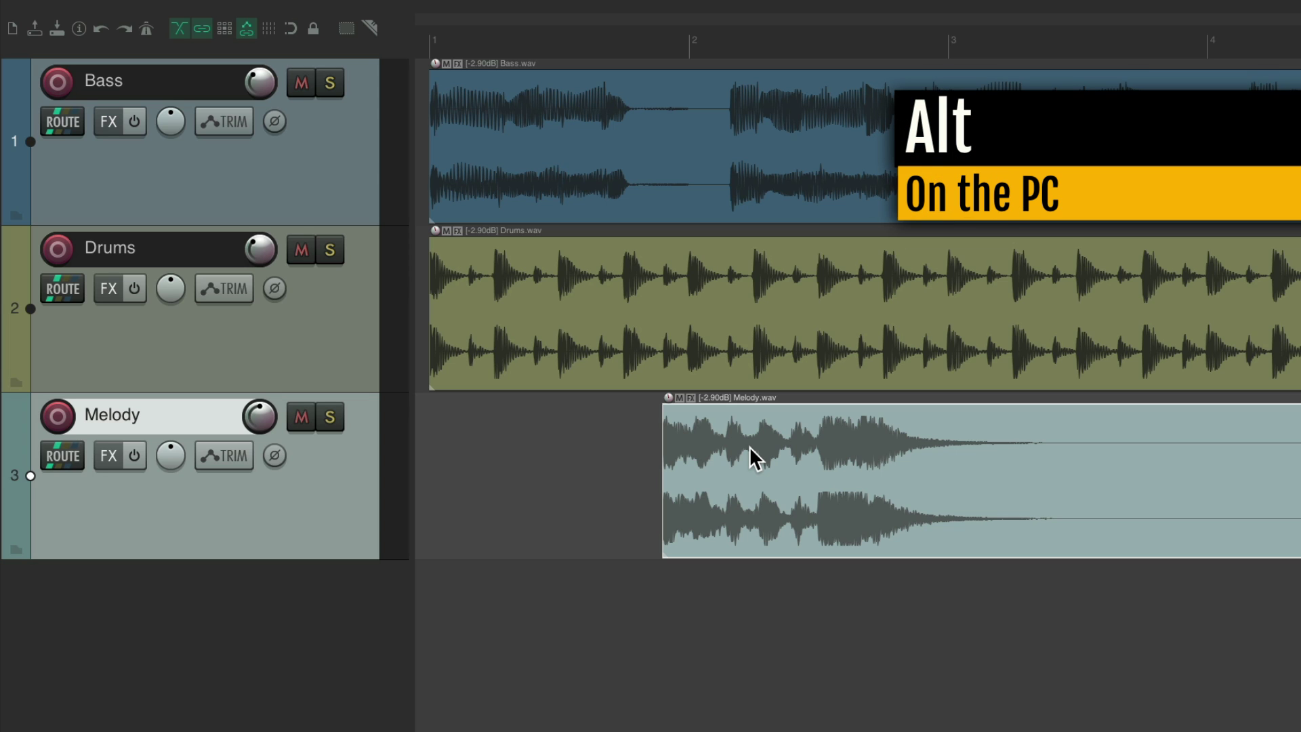
pyautogui.moveTo(747, 452); pyautogui.dragTo(779, 459)
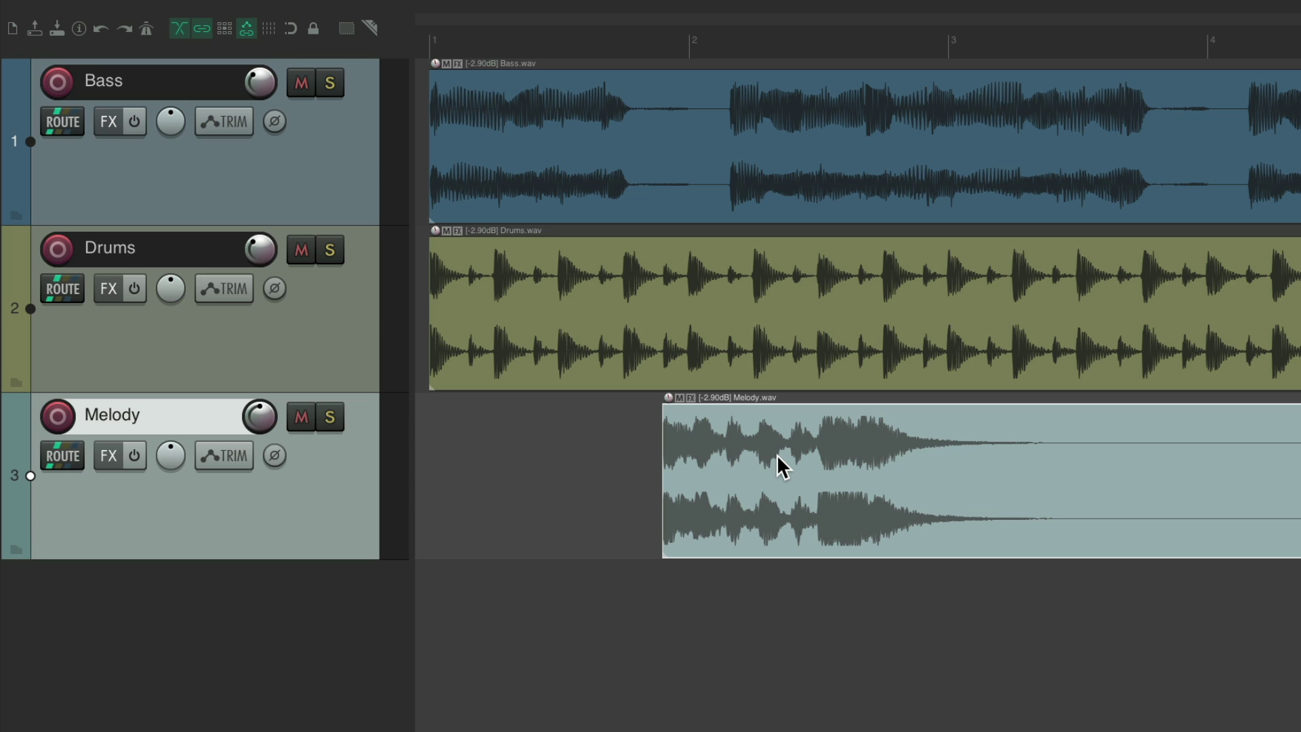
# - Nudge the contents of the Melody item alternately left and right in fine increments, checking the waveform at the item's start
pyautogui.scroll(8, 657, 489)
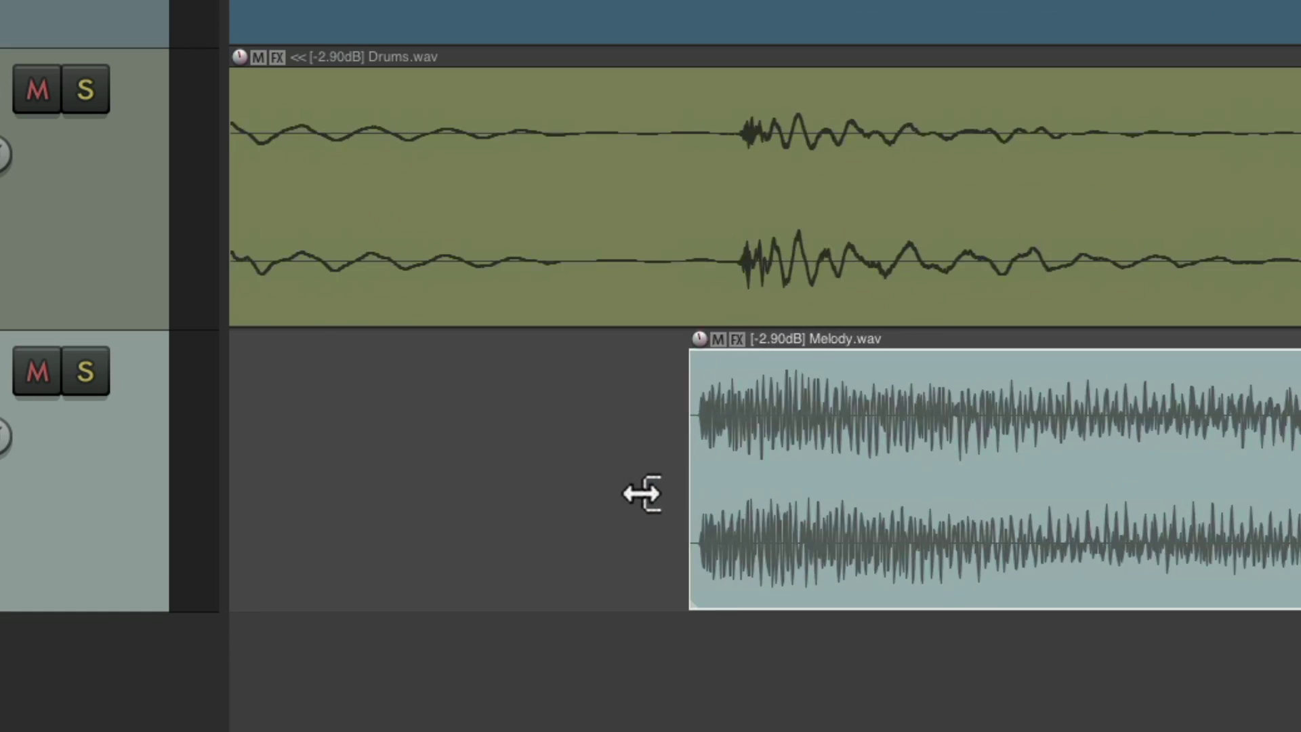
pyautogui.hscroll(3, 766, 515)
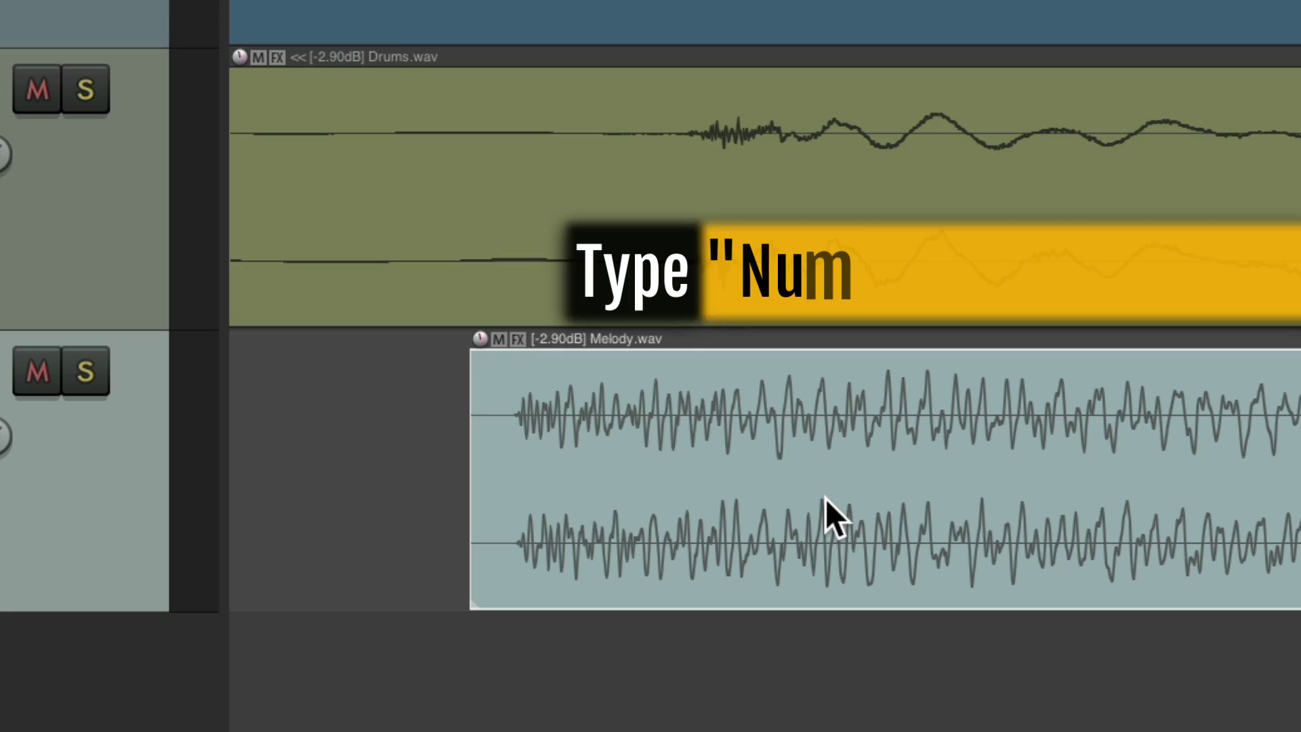
pyautogui.press('KP_1')
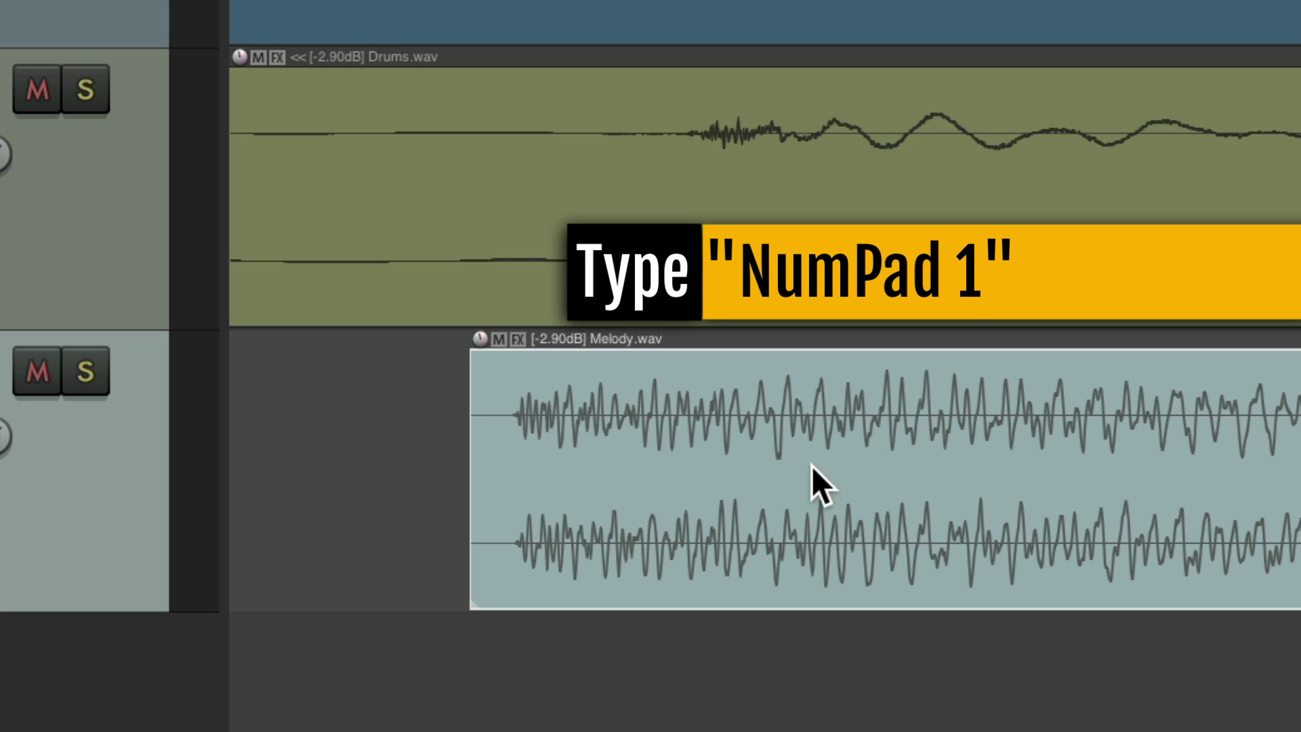
pyautogui.press('KP_3')
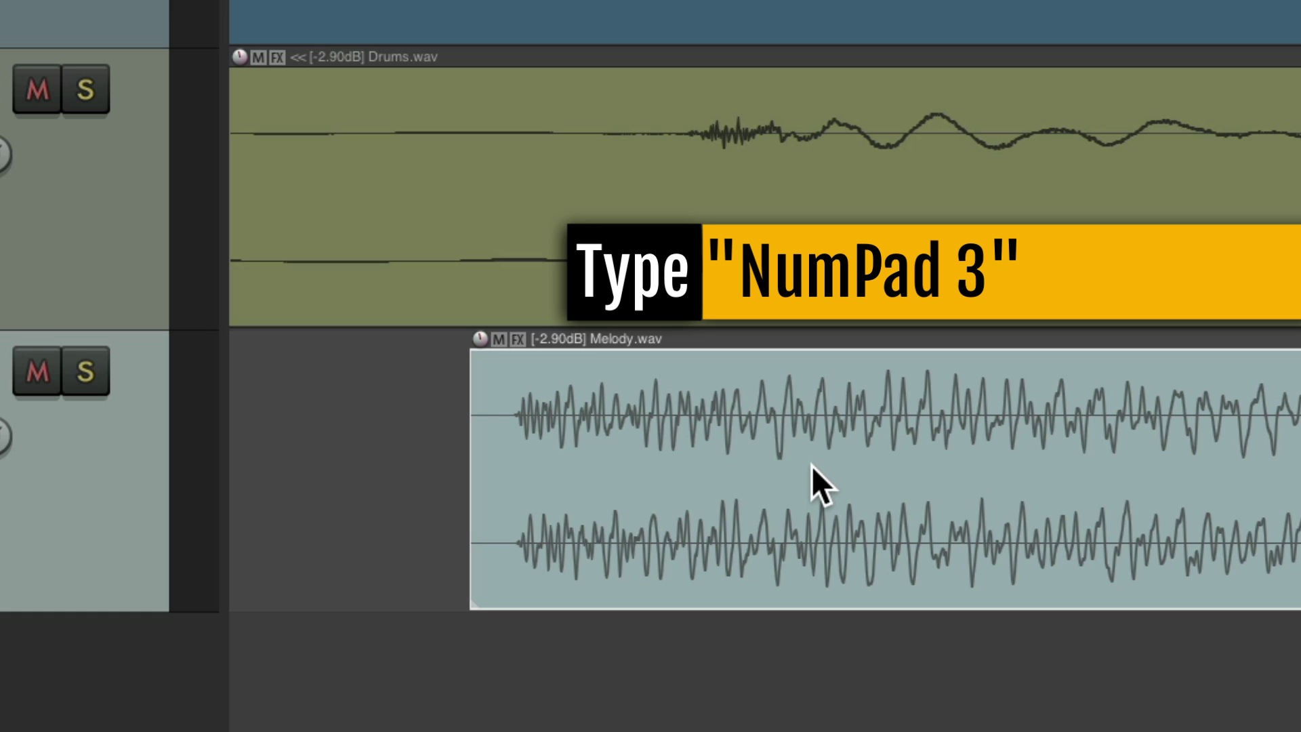
pyautogui.press('KP_1')
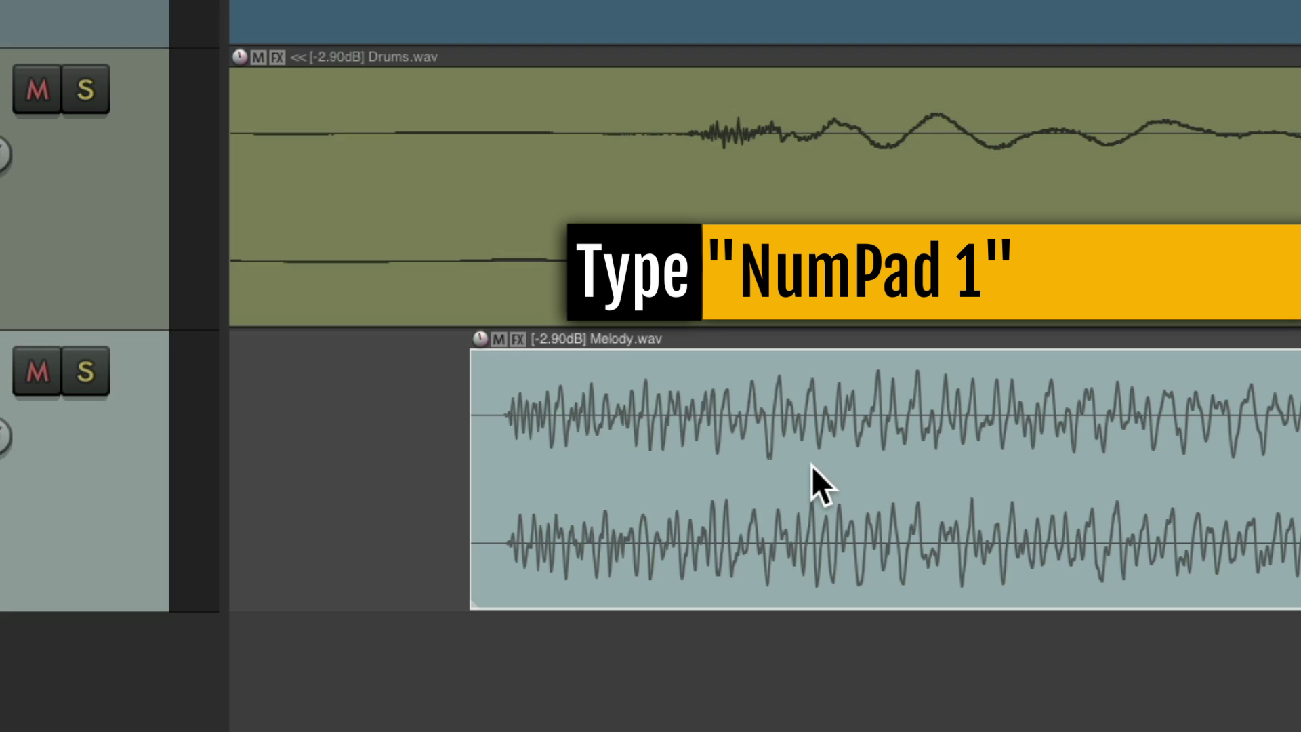
pyautogui.press('KP_3')
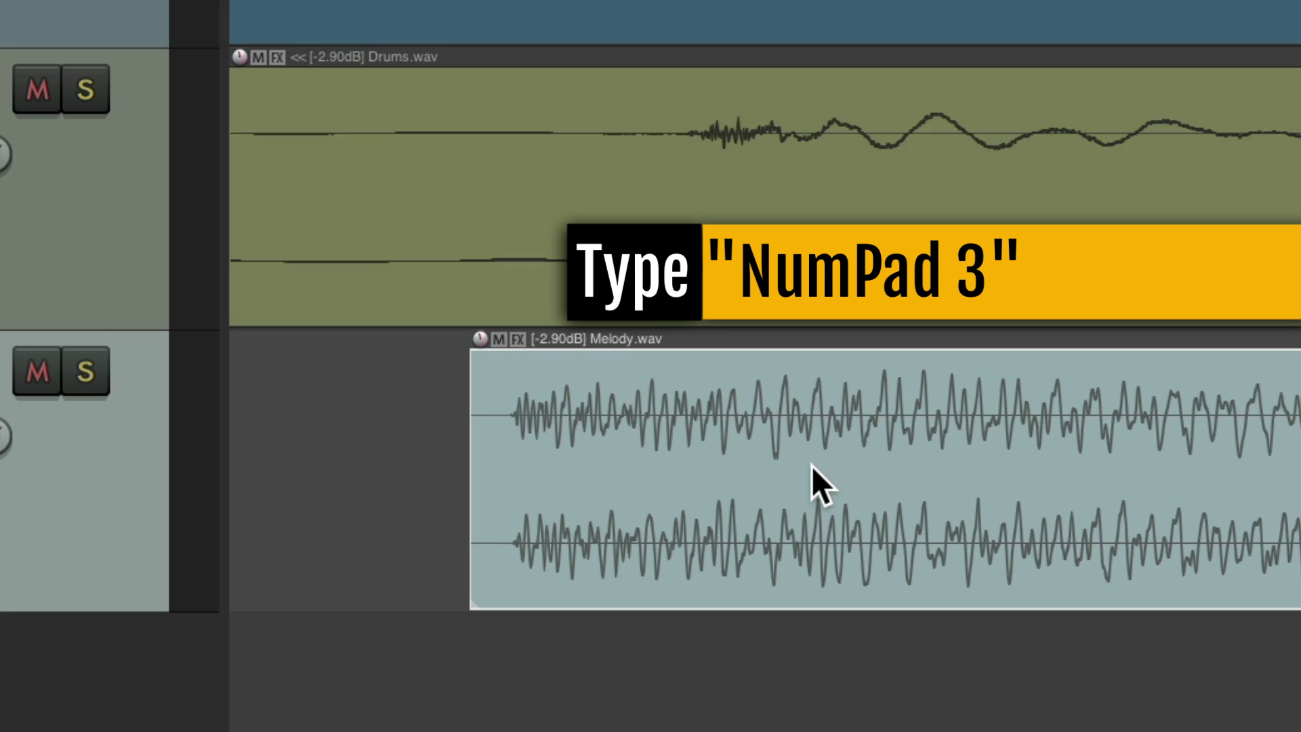
pyautogui.press('KP_1')
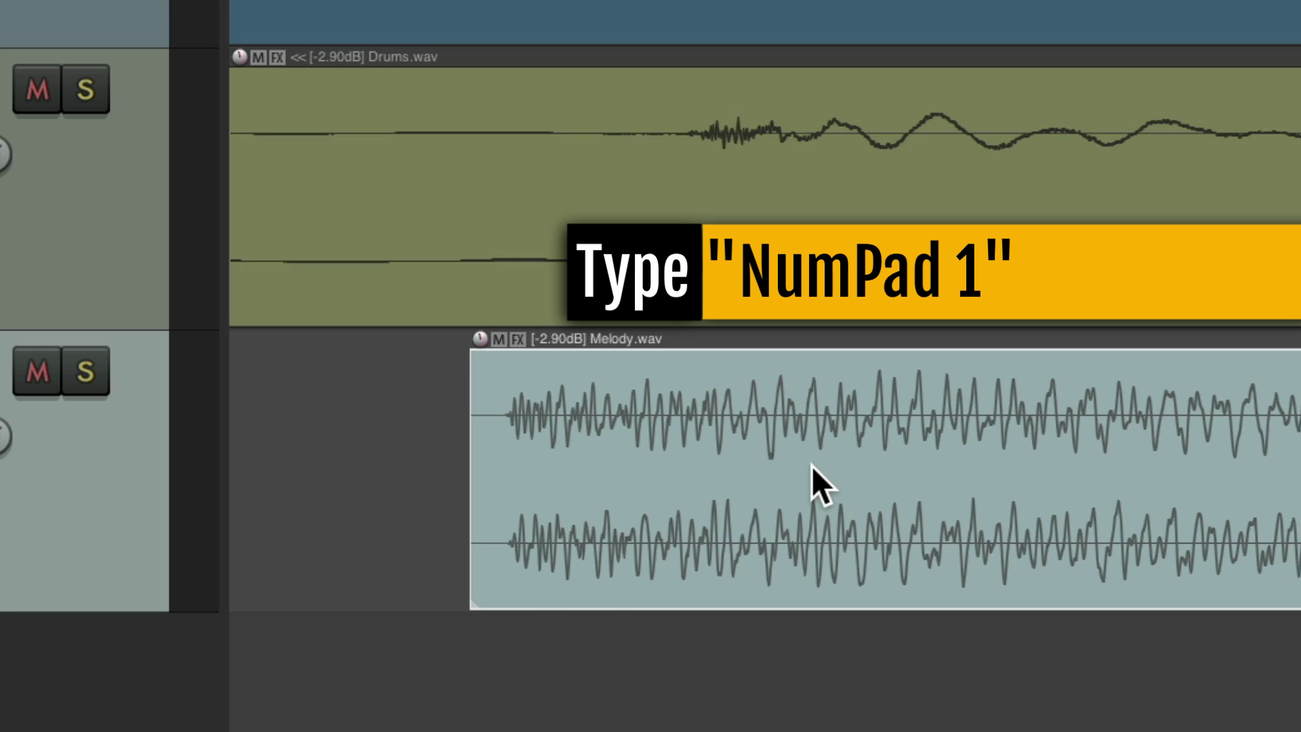
pyautogui.press('KP_3')
pyautogui.press('KP_3')
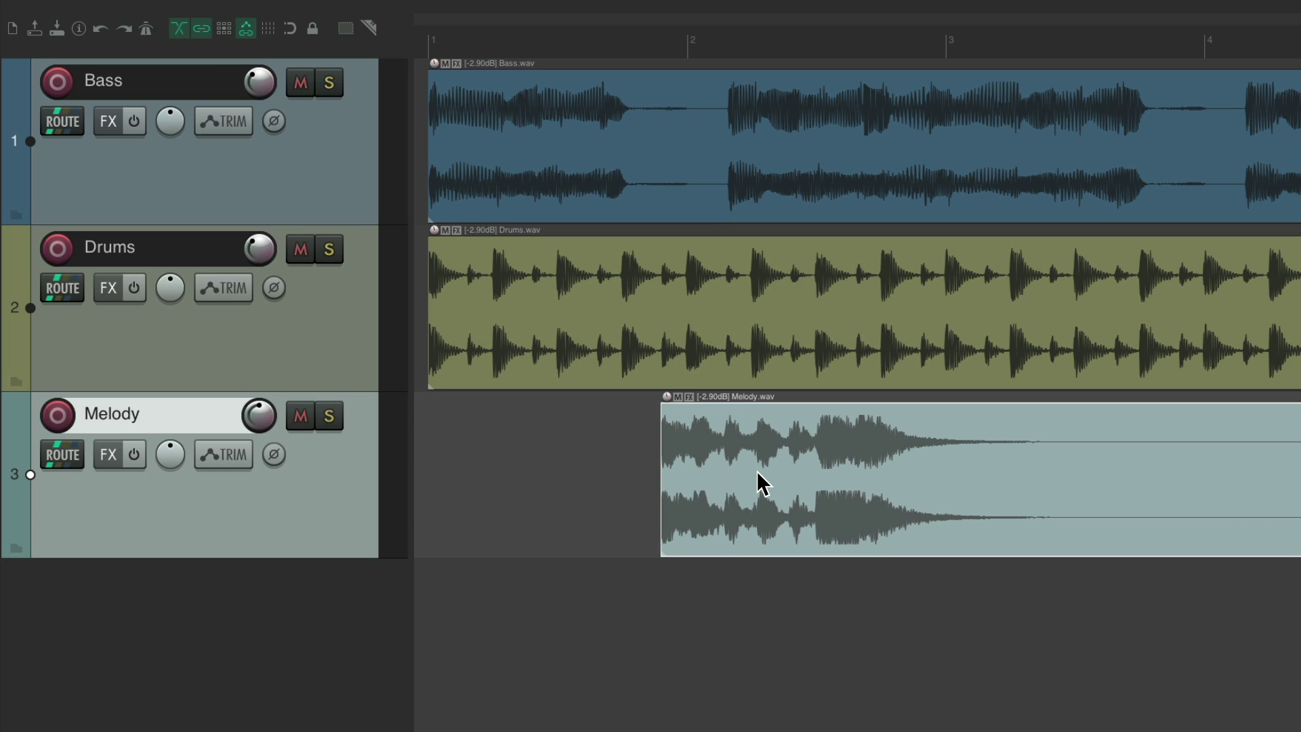
# - Nudge the Melody item's contents right and left in coarser increments, ending with a nudge left
pyautogui.press('KP_3')
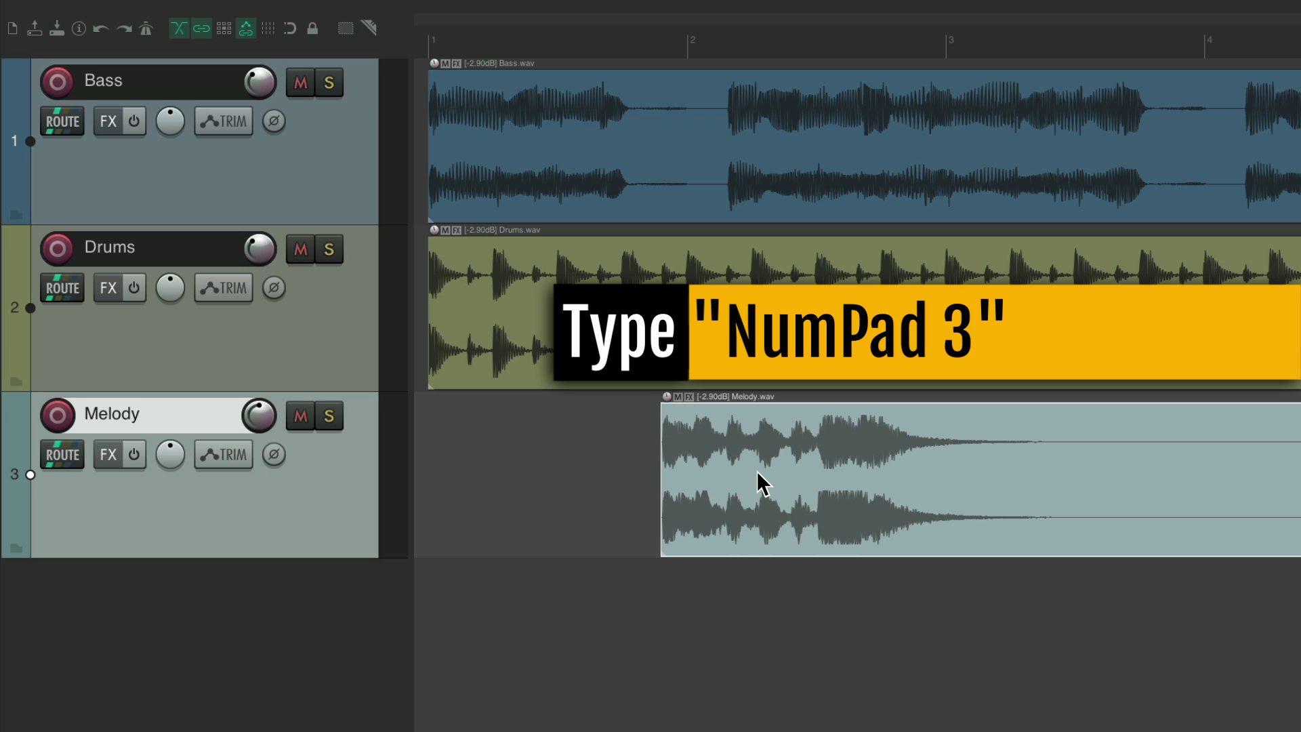
pyautogui.press('KP_1')
pyautogui.press('KP_3')
pyautogui.press('KP_1')
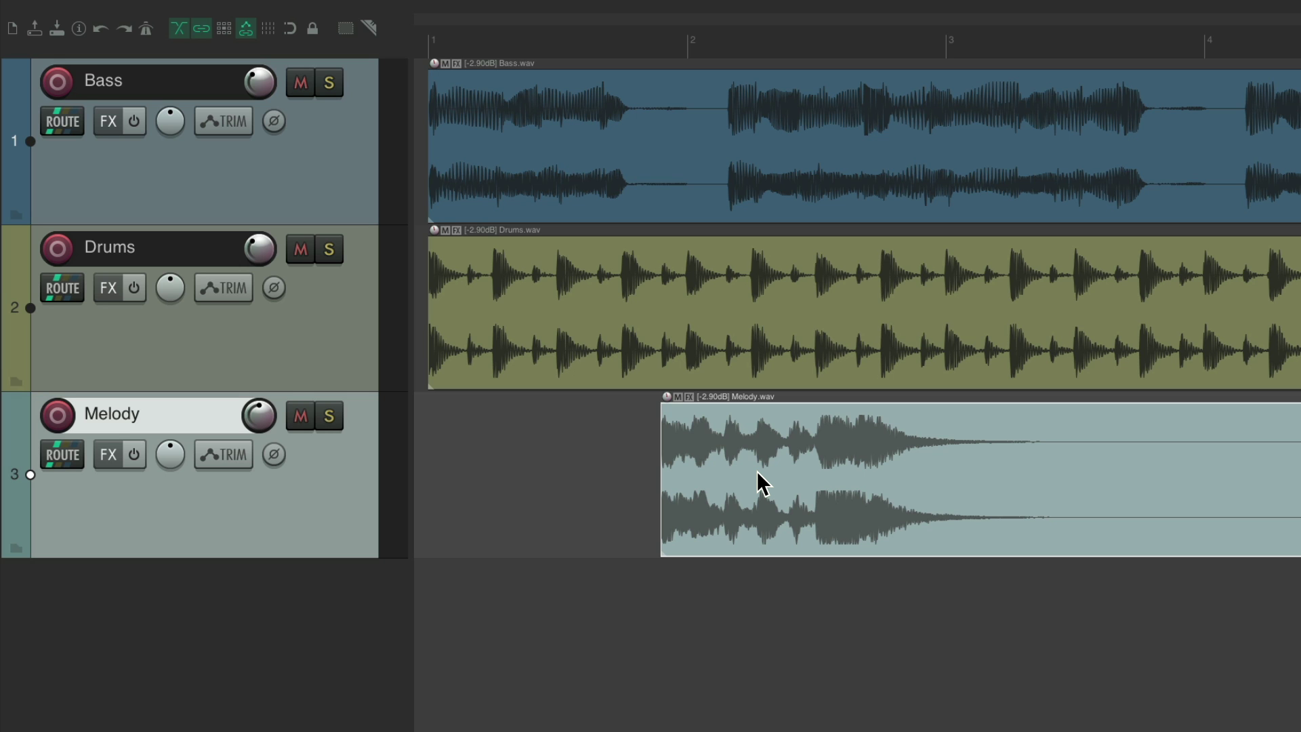
# - Look up the action assigned to NumPad 2 and compare the actions for moving items down and up one track
pyautogui.press('?')
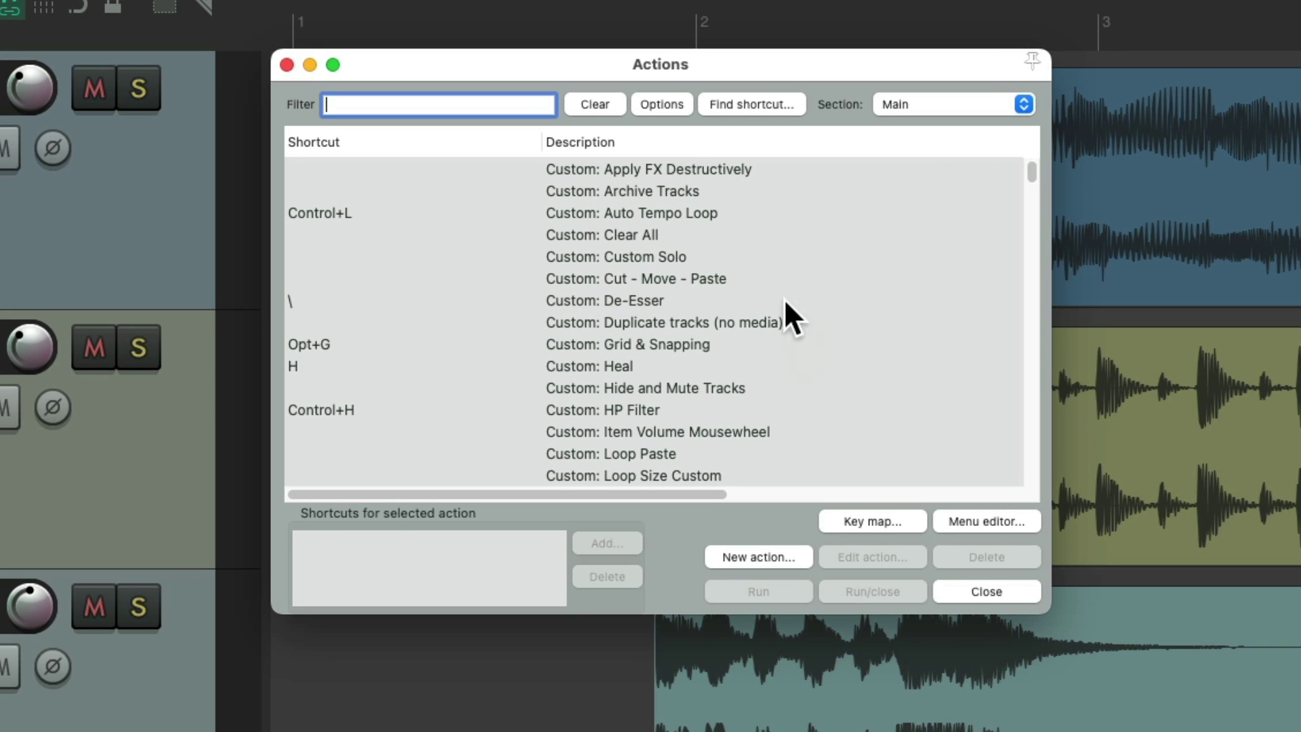
pyautogui.click(740, 106)
pyautogui.press('KP_2')
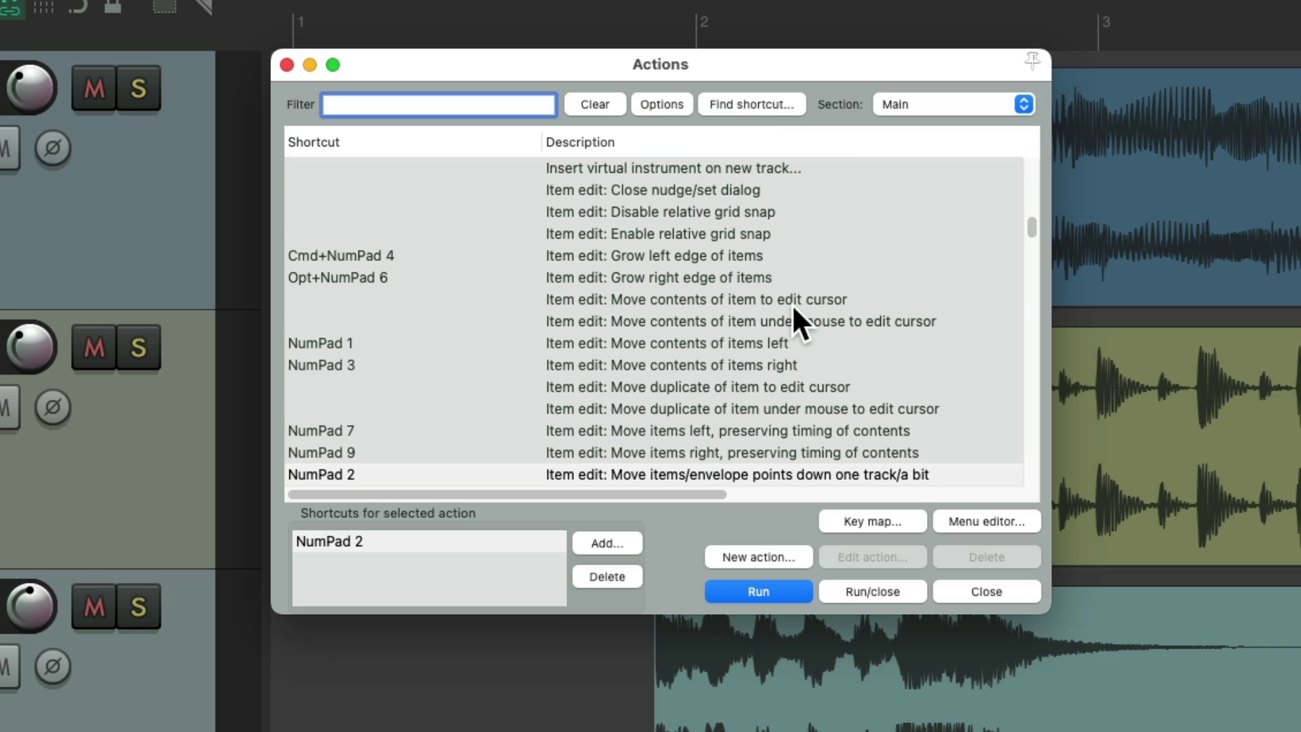
pyautogui.scroll(-3, 759, 303)
pyautogui.click(710, 300)
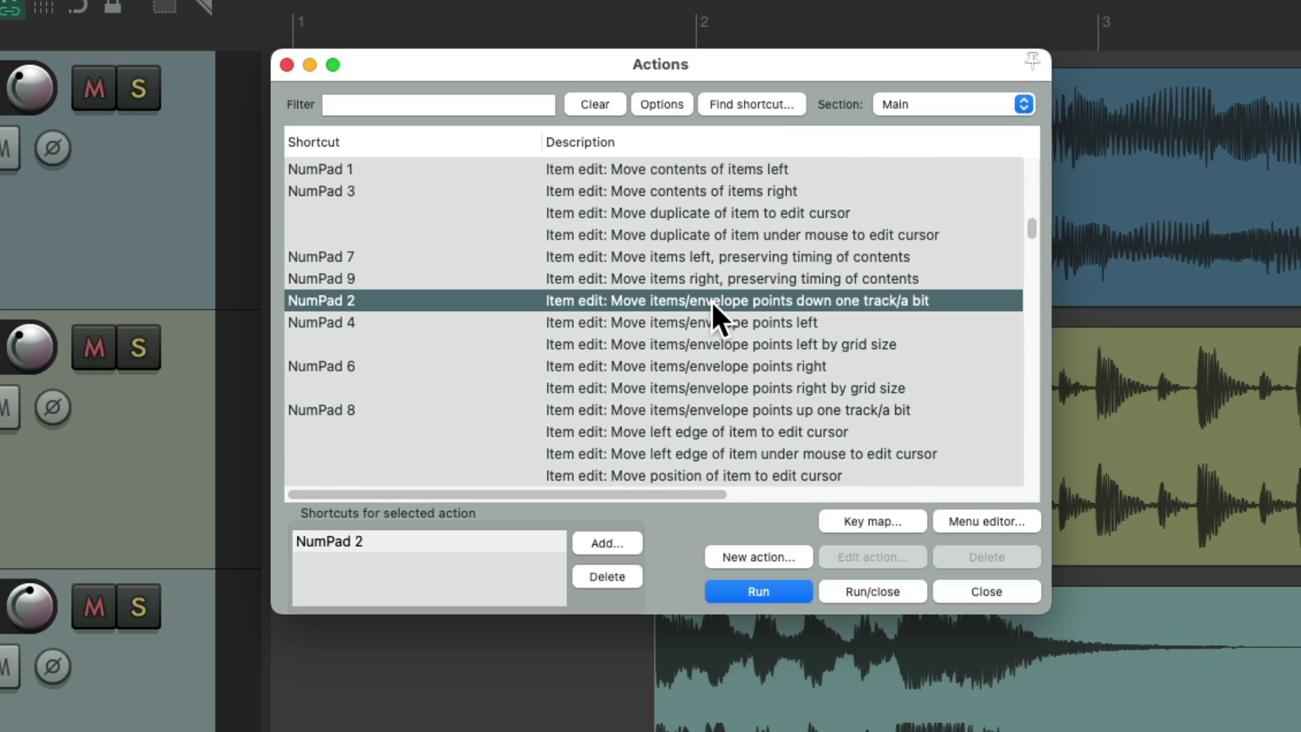
pyautogui.click(791, 410)
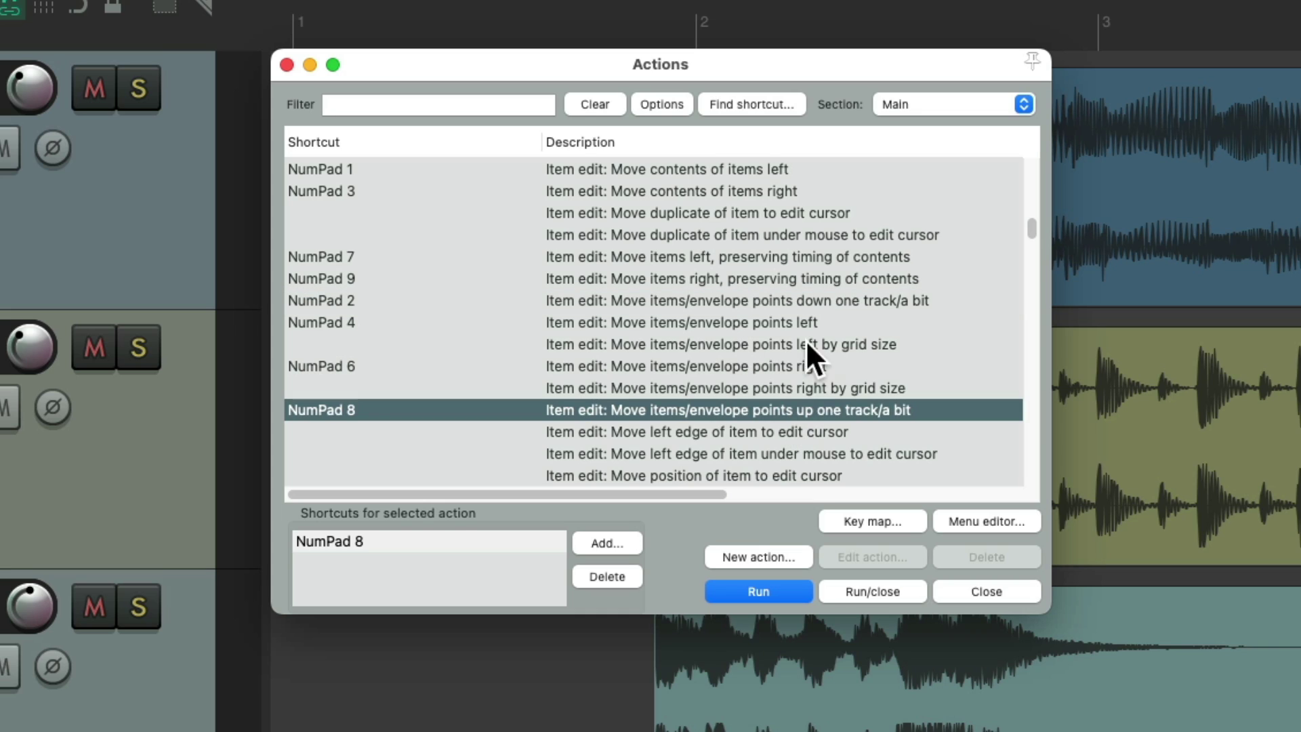
pyautogui.click(779, 300)
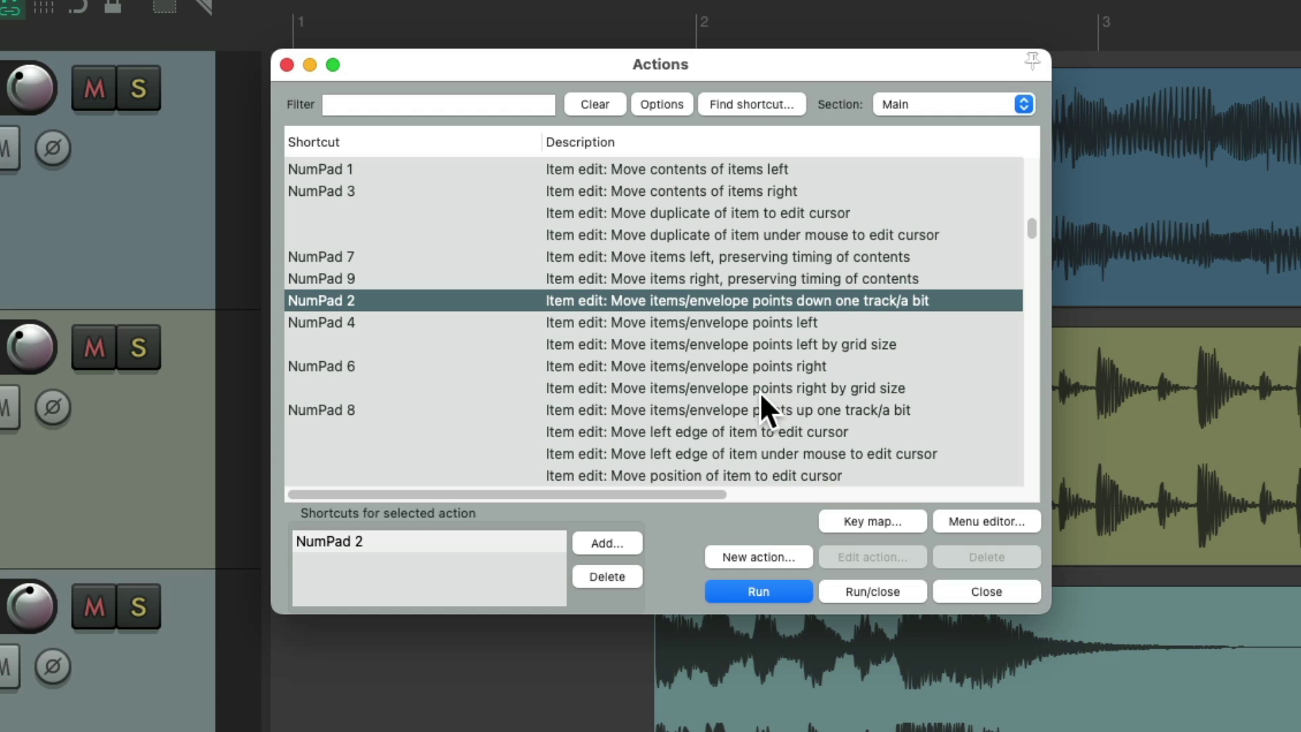
pyautogui.click(753, 409)
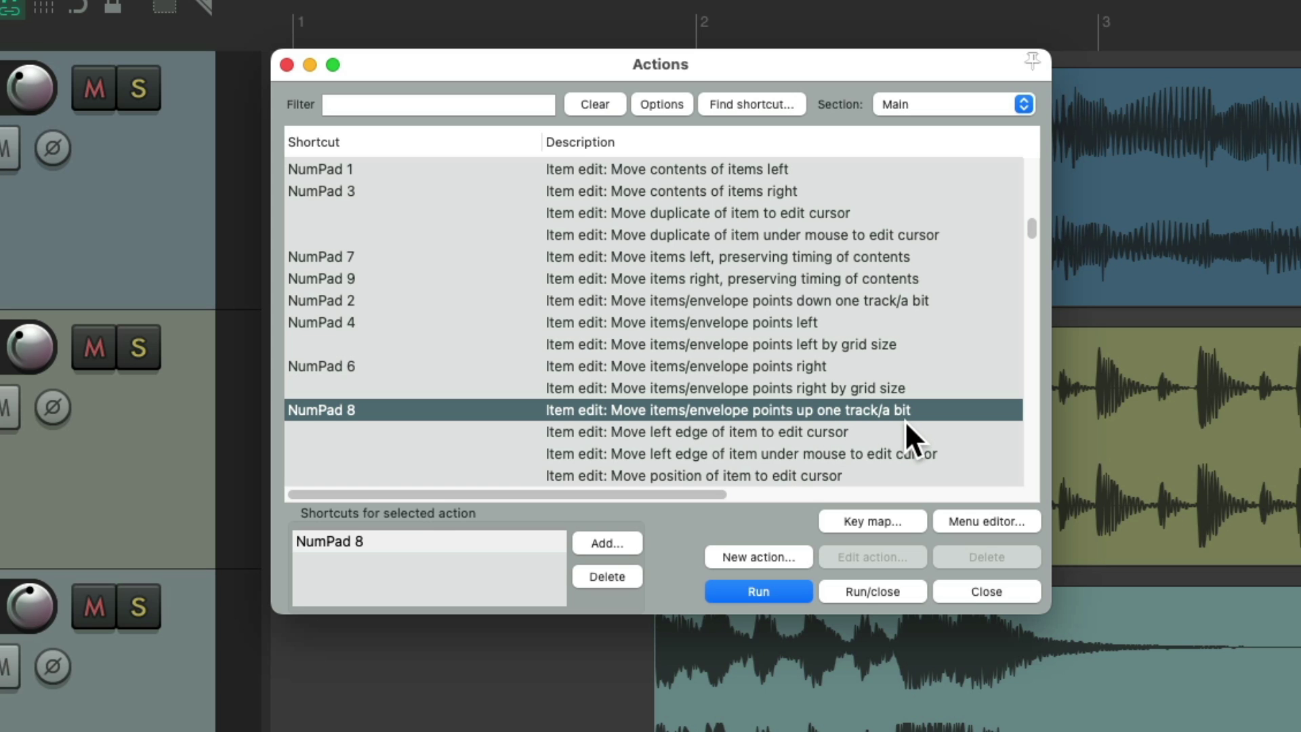
pyautogui.press('Escape')
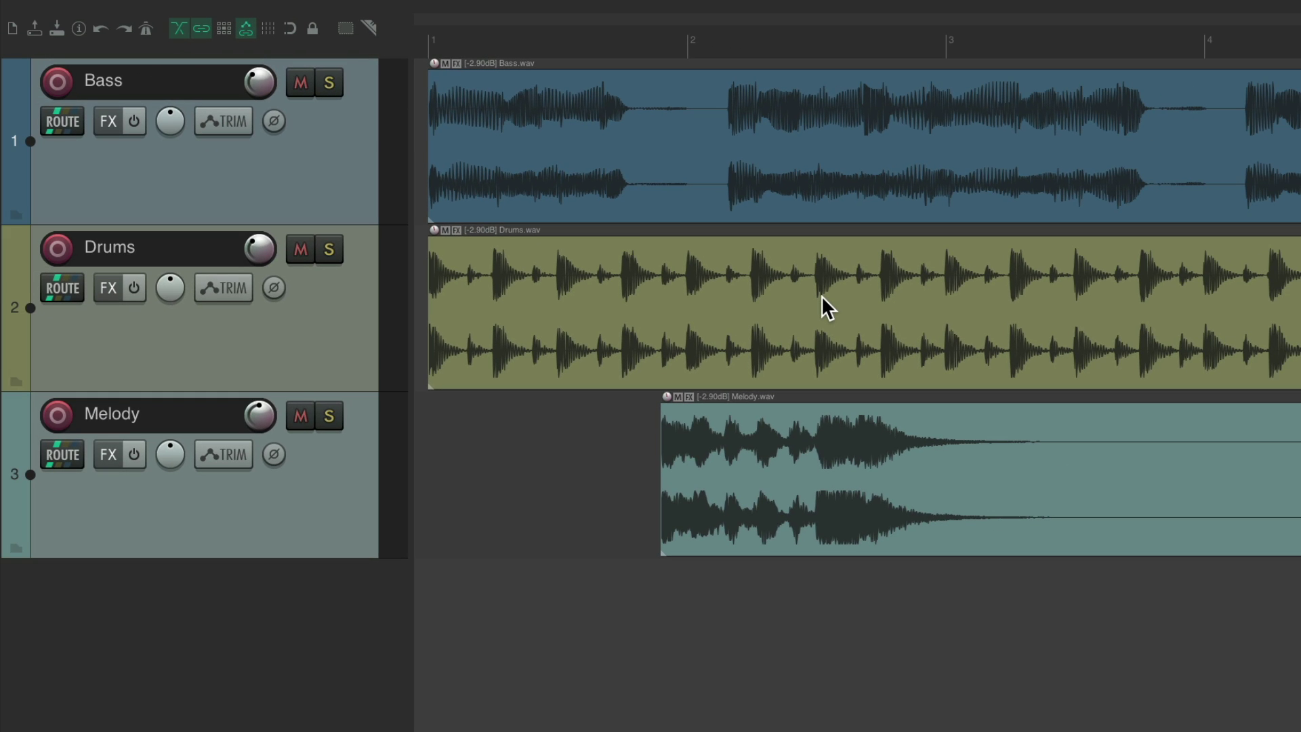
# - Add an empty track below Melody and try to move the Melody item onto it freehand
pyautogui.doubleClick(327, 598)
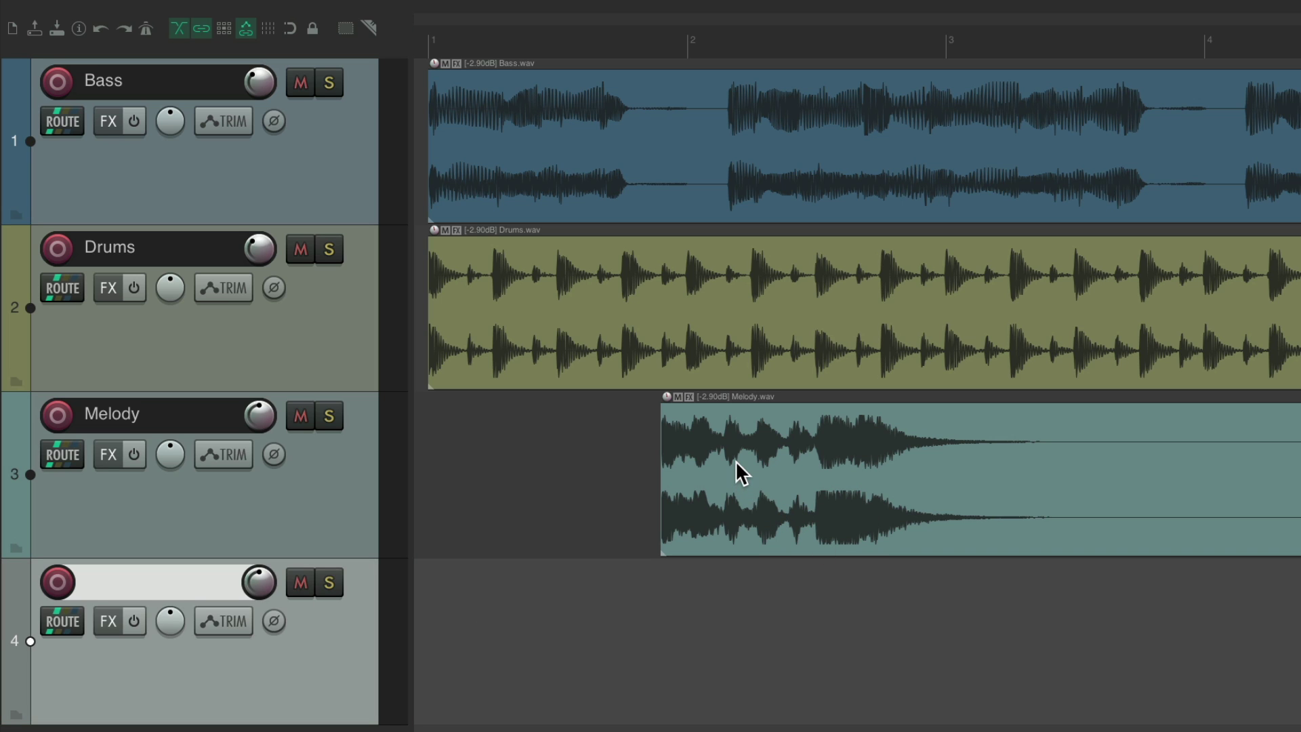
pyautogui.moveTo(732, 449); pyautogui.dragTo(749, 604)
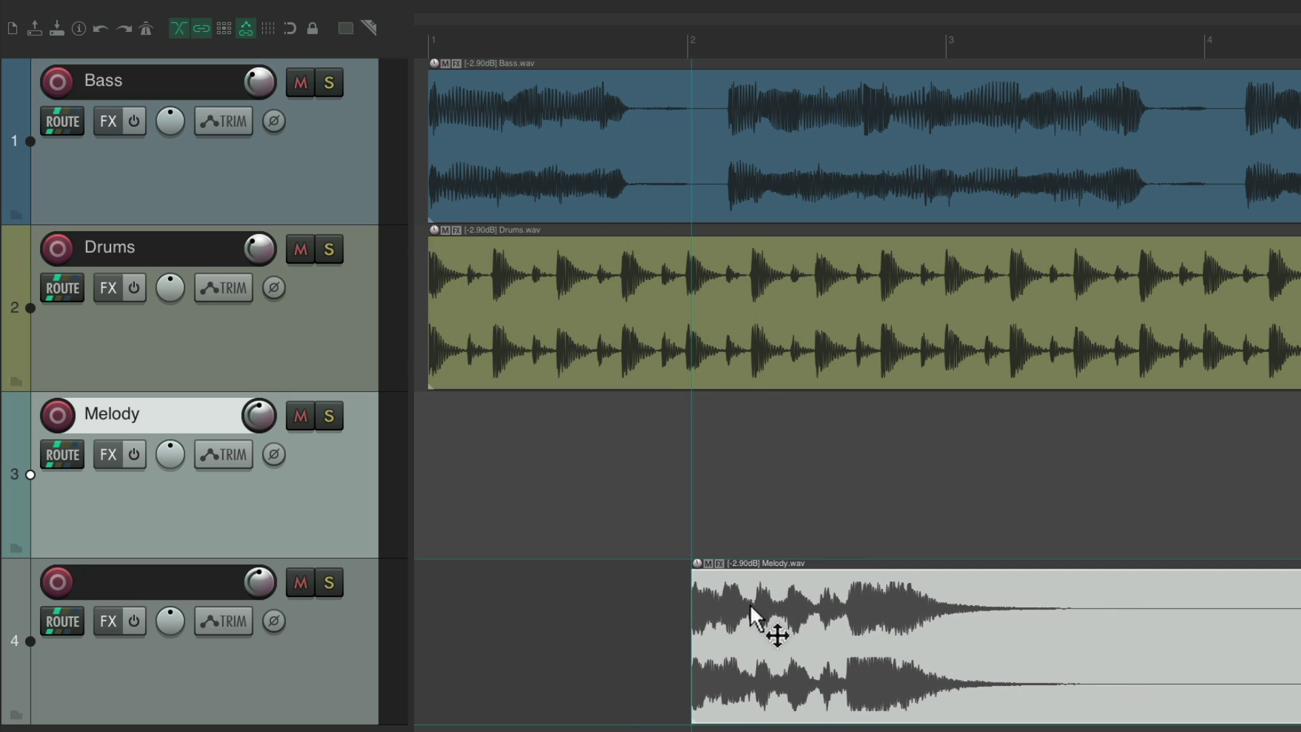
pyautogui.rightClick(750, 603)
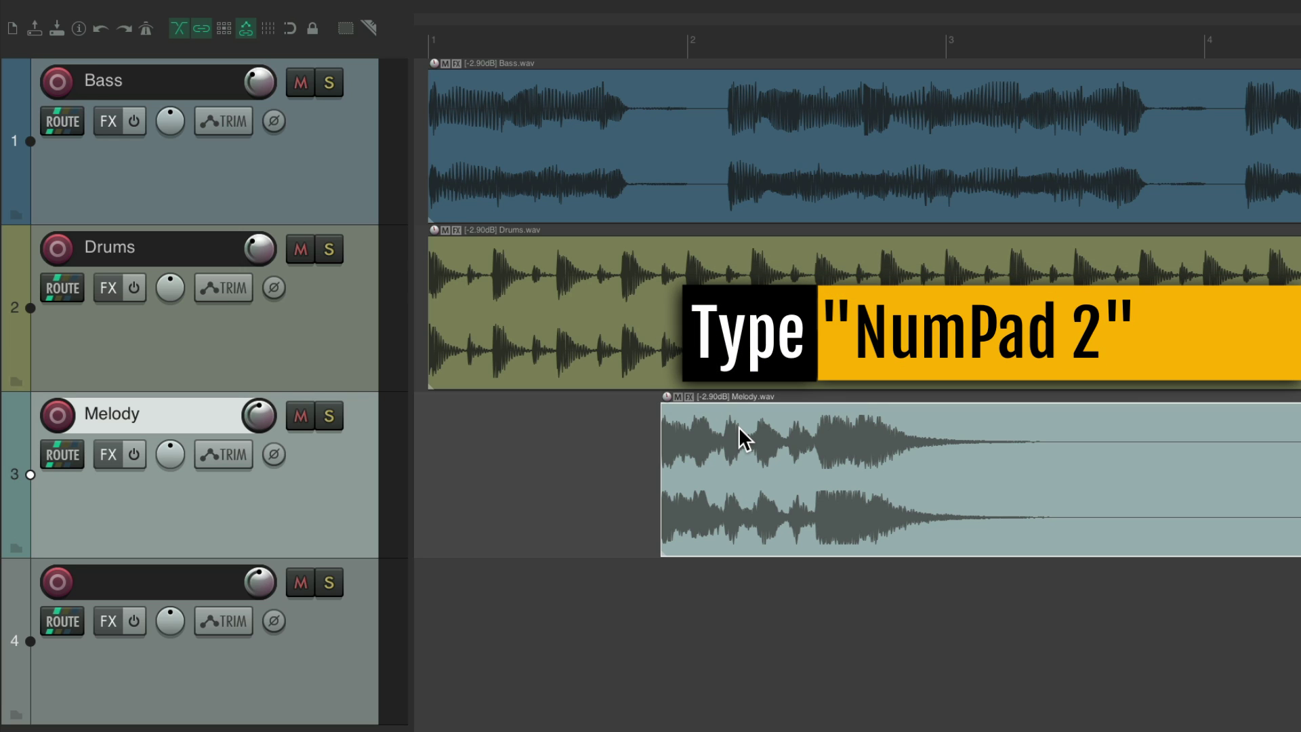
# - Move the Melody item down one track to track 4 and back up to the Melody track
pyautogui.press('KP_2')
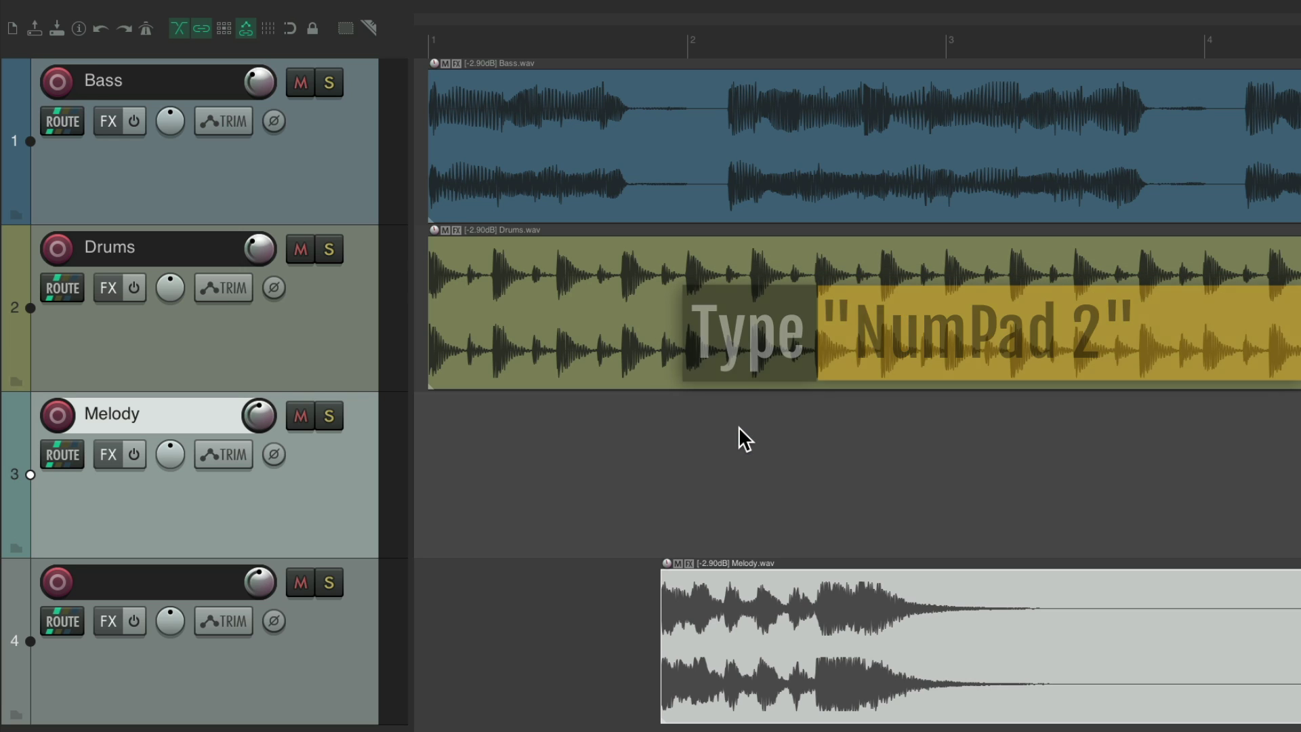
pyautogui.press('KP_8')
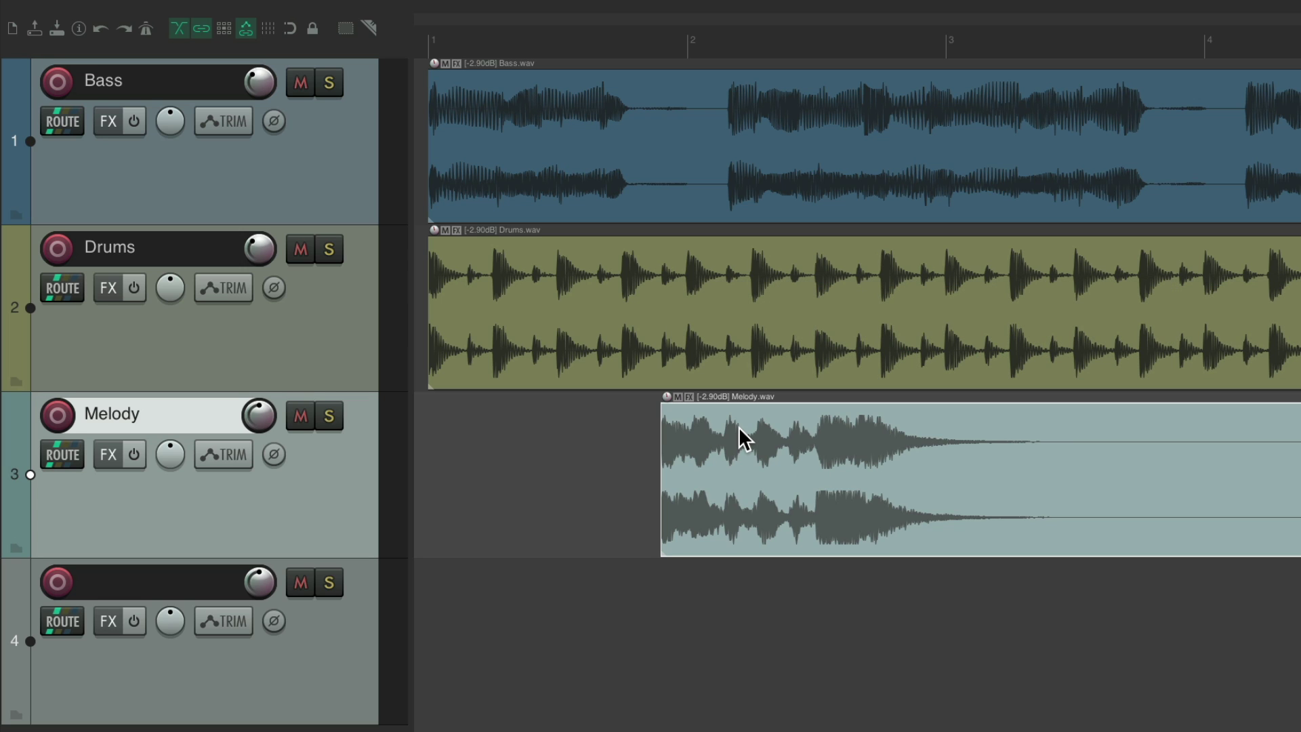
# - Delete the empty track 4 and move the selected Melody item down one track below the last track
pyautogui.click(349, 628)
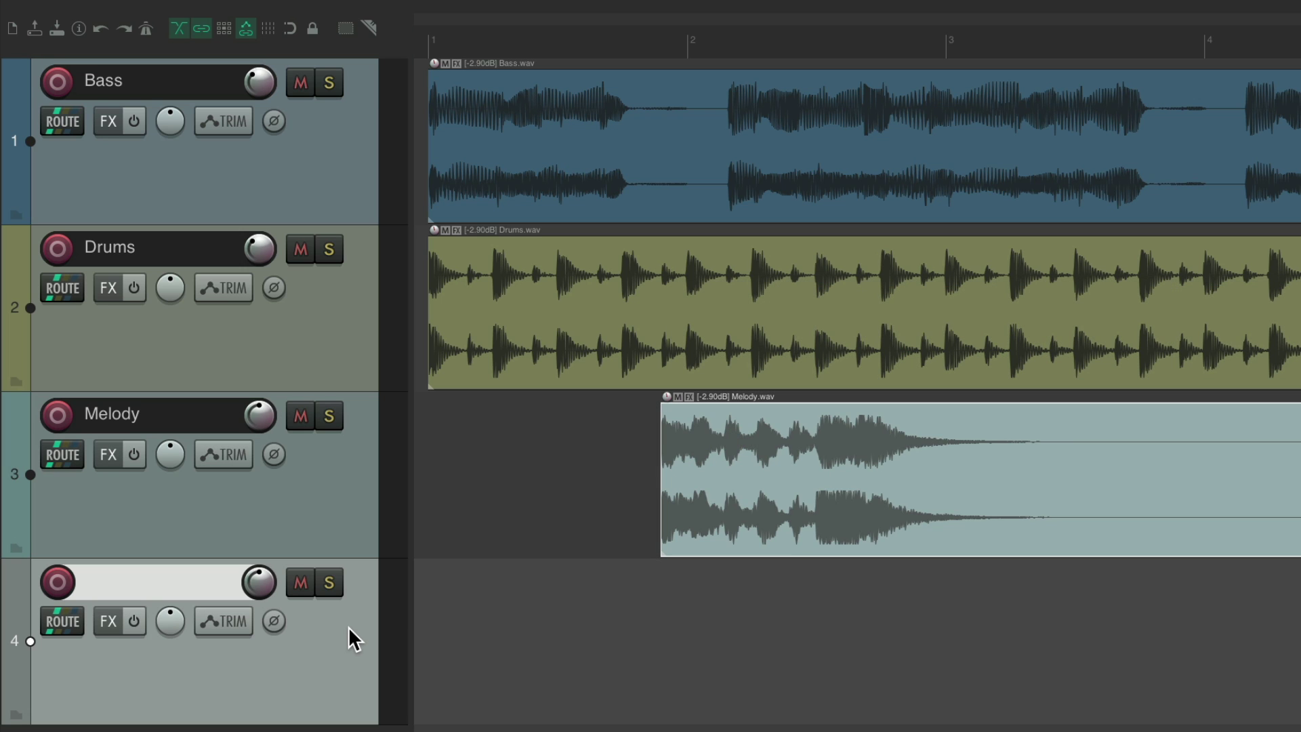
pyautogui.press('Delete')
pyautogui.press('KP_2')
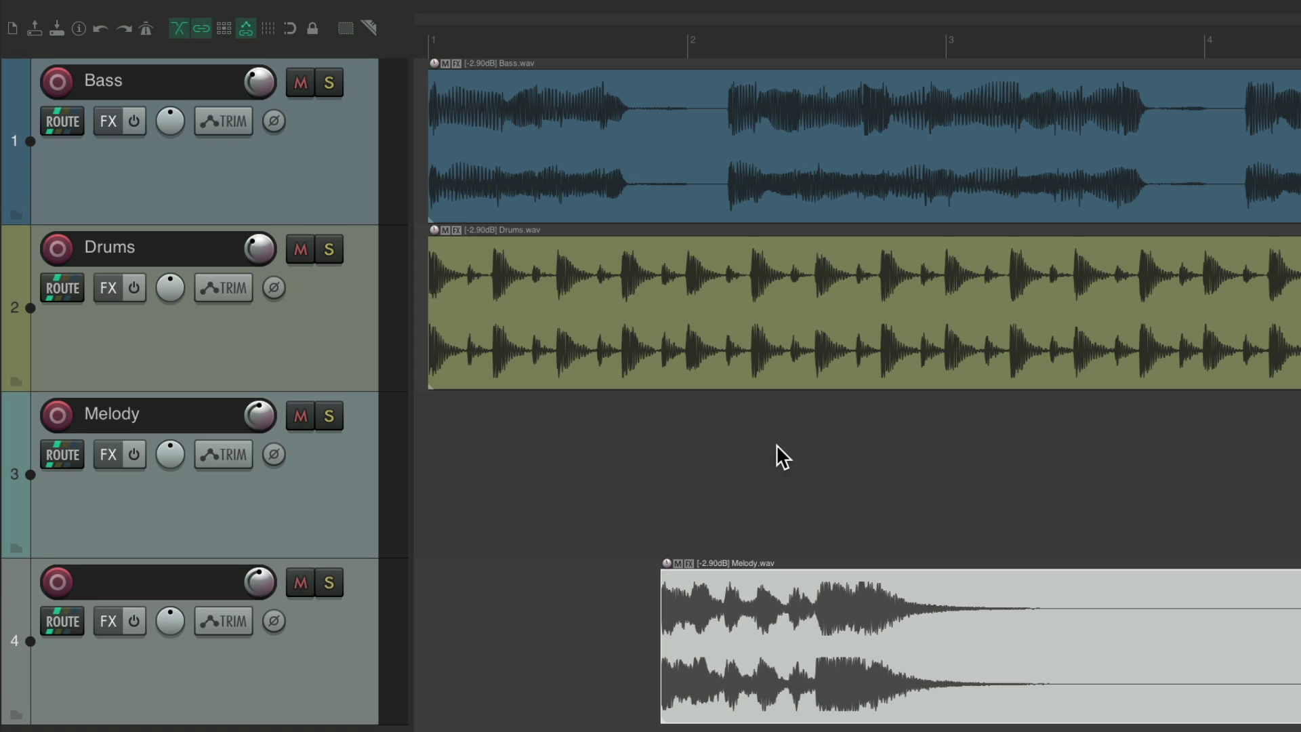
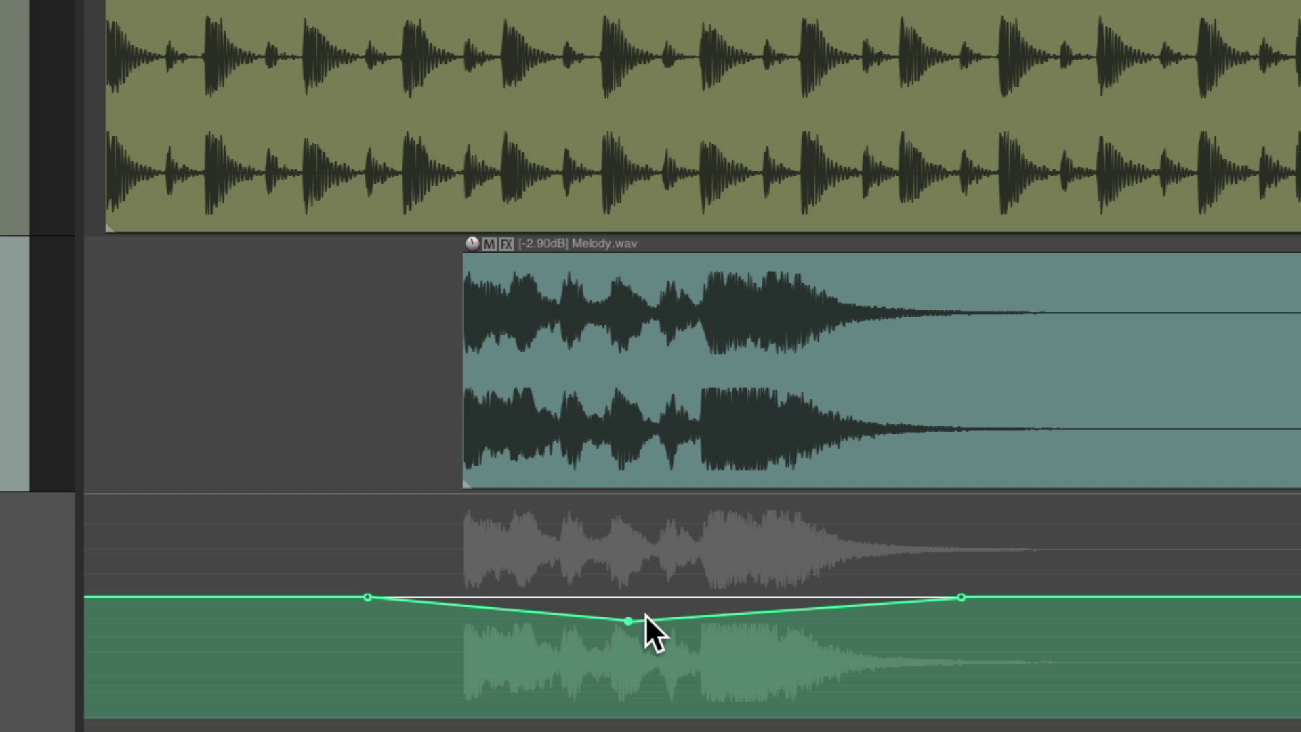
# - Nudge the selected middle point of the Melody volume envelope down a few increments, and back up above the envelope's baseline
pyautogui.press('KP_2')
pyautogui.press('KP_2')
pyautogui.press('KP_2')
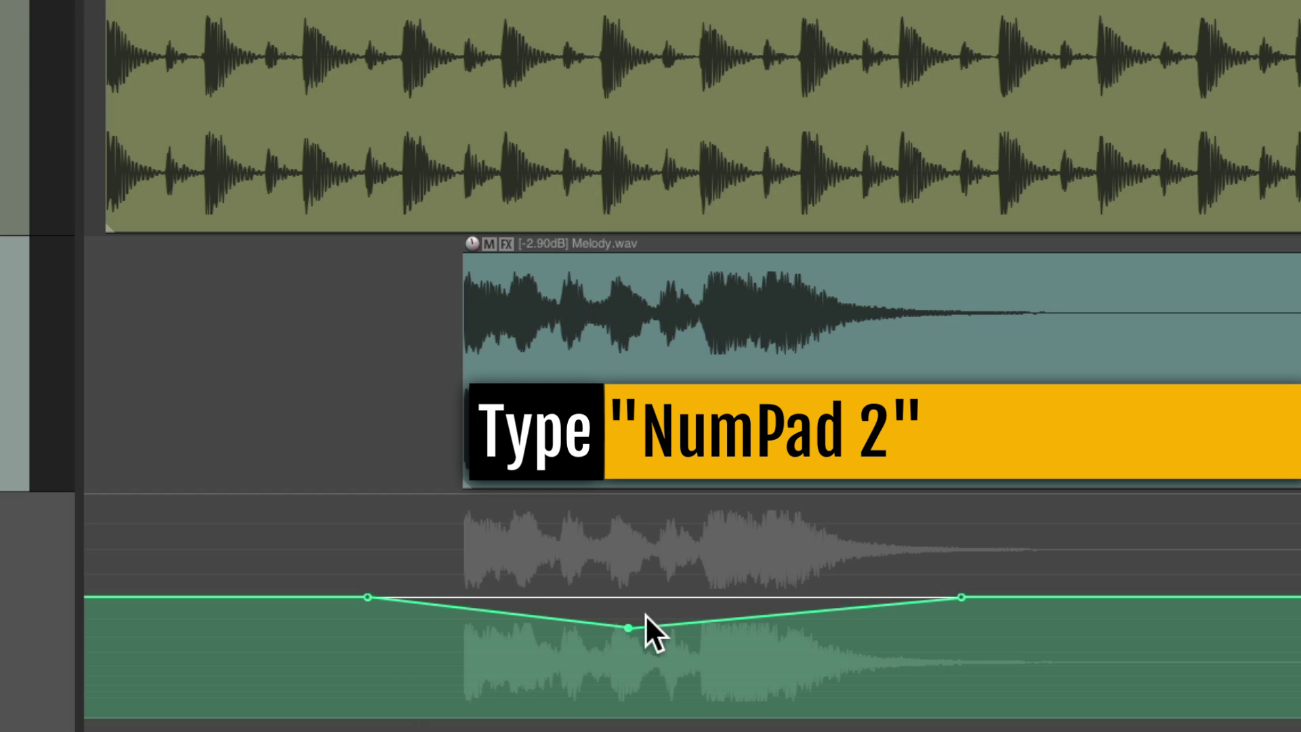
pyautogui.press('KP_8')
pyautogui.press('KP_8')
pyautogui.press('KP_8')
pyautogui.press('KP_8')
pyautogui.press('KP_8')
pyautogui.press('KP_8')
pyautogui.press('KP_8')
pyautogui.press('KP_8')
pyautogui.press('KP_8')
pyautogui.press('KP_8')
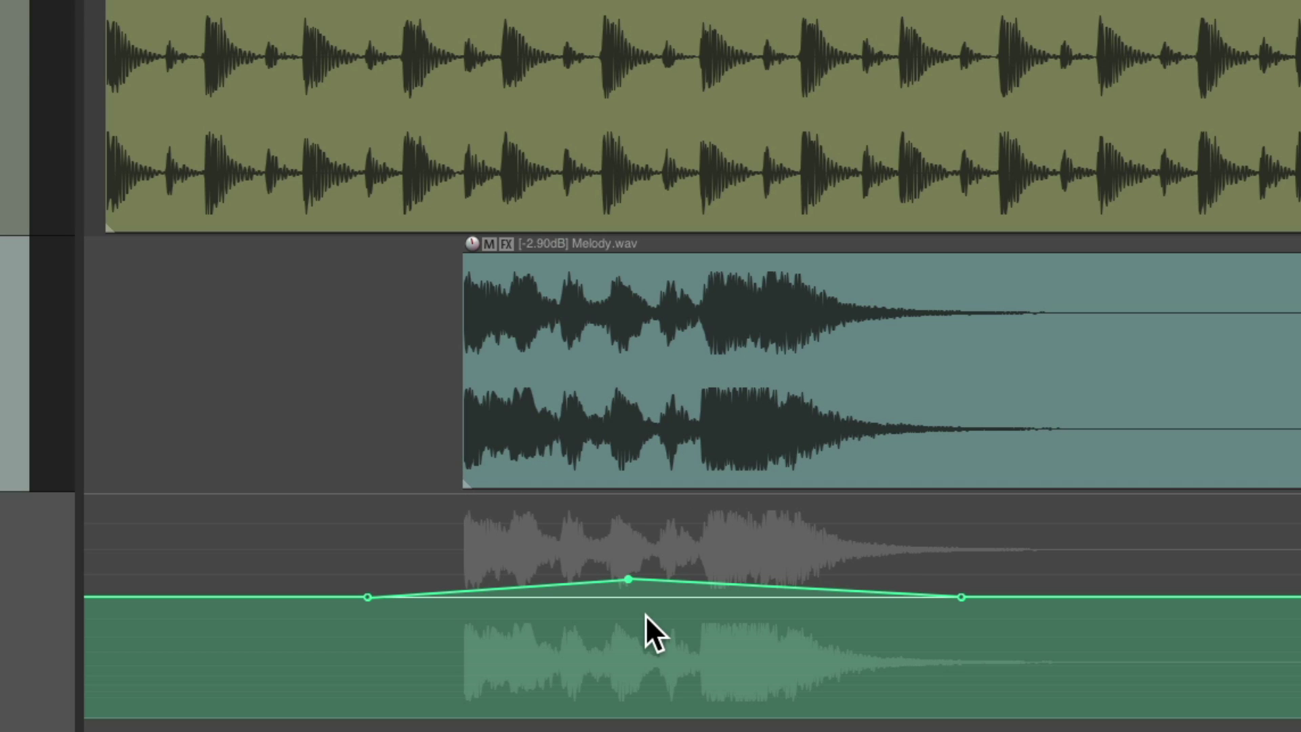
# - Undo the nudges, move the middle envelope point near the first point, and add another point on the baseline near the last one
pyautogui.hotkey('ctrl', 'z')
pyautogui.moveTo(628, 597); pyautogui.dragTo(432, 618)
pyautogui.click(900, 597)
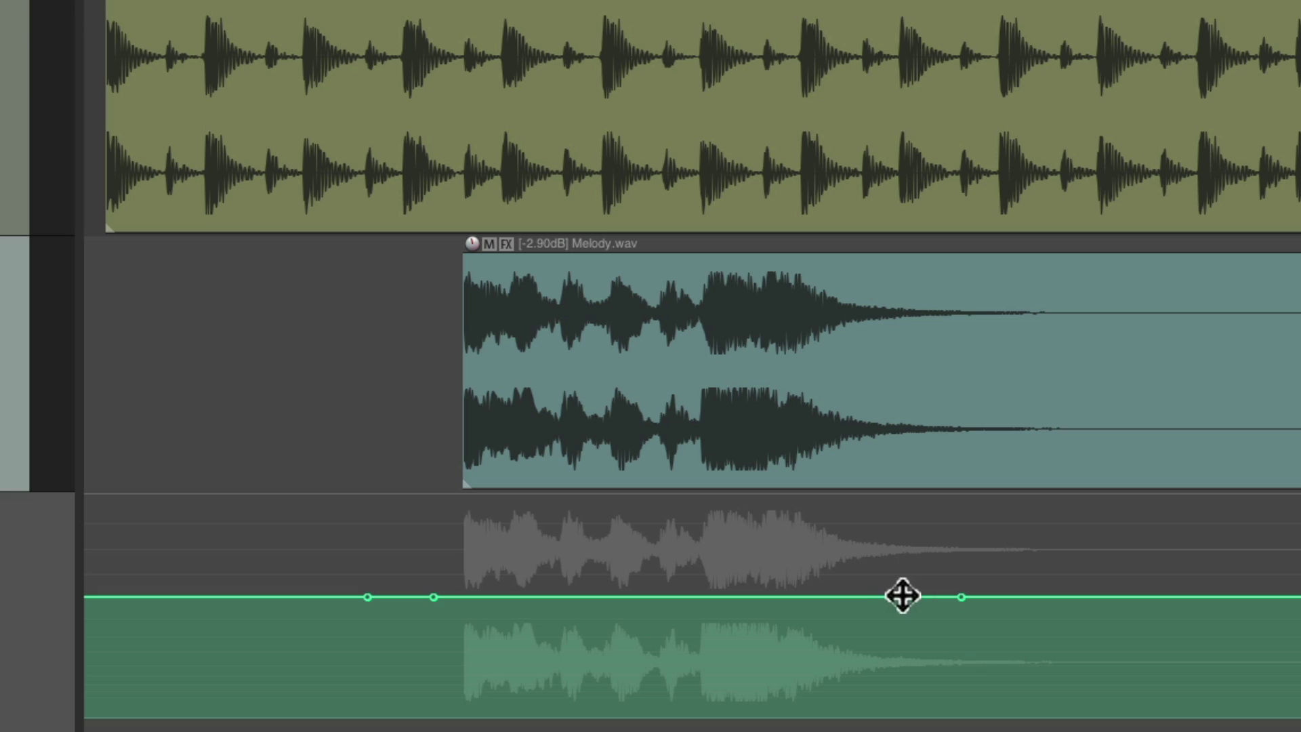
# - Select the two inner points of the Melody volume envelope and nudge them together below the baseline
pyautogui.moveTo(405, 565); pyautogui.dragTo(899, 683)
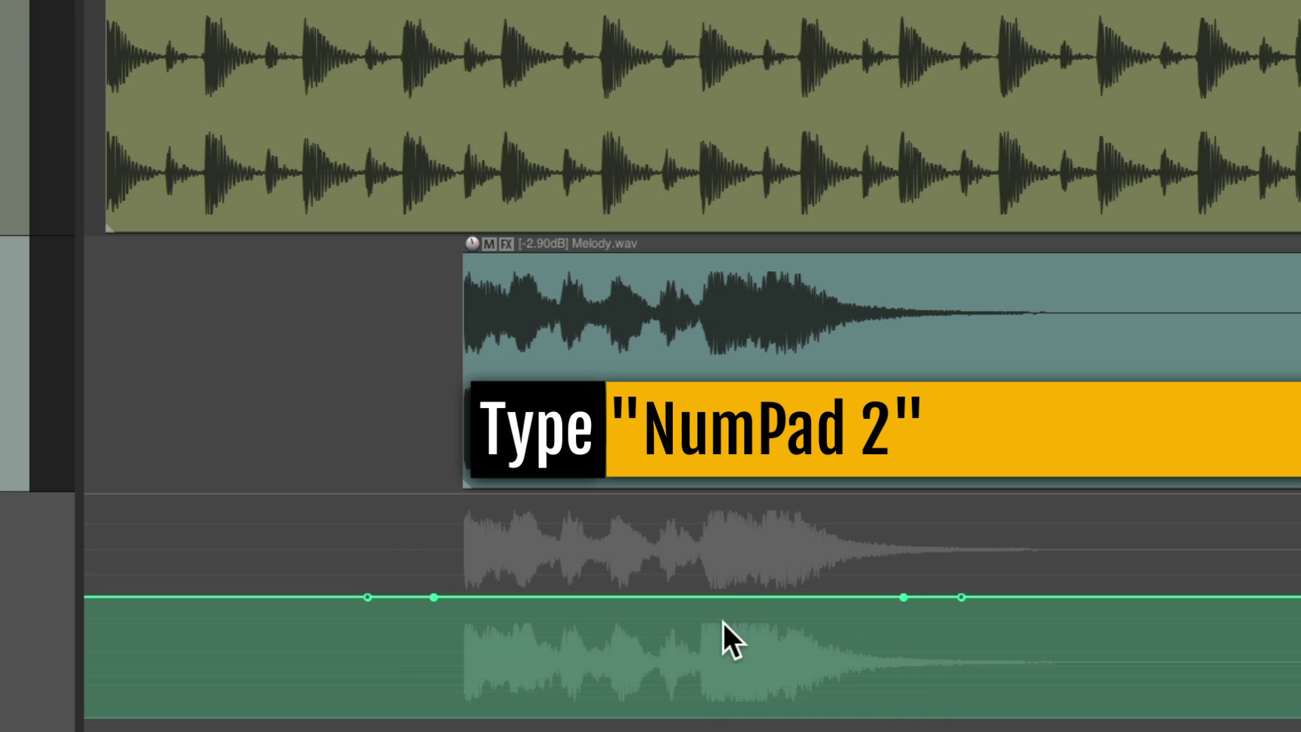
pyautogui.press('KP_2')
pyautogui.press('KP_2')
pyautogui.press('KP_2')
pyautogui.press('KP_2')
pyautogui.press('KP_2')
pyautogui.press('KP_2')
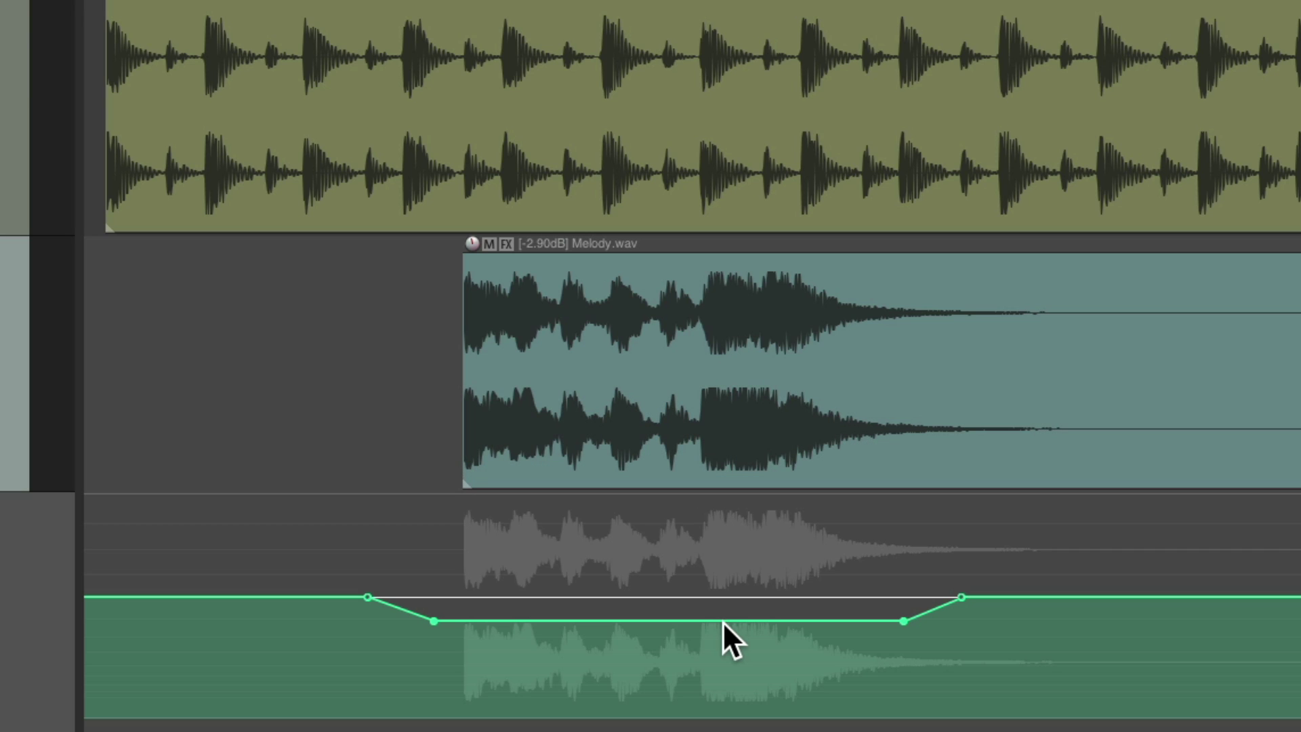
# - Nudge the two selected inner envelope points up together until they sit well above the baseline
pyautogui.press('KP_8')
pyautogui.press('KP_8')
pyautogui.press('KP_8')
pyautogui.press('KP_8')
pyautogui.press('KP_8')
pyautogui.press('KP_8')
pyautogui.press('KP_8')
pyautogui.press('KP_8')
pyautogui.press('KP_8')
pyautogui.press('KP_8')
pyautogui.press('KP_8')
pyautogui.press('KP_8')
pyautogui.press('KP_8')
pyautogui.press('KP_8')
pyautogui.press('KP_8')
pyautogui.press('KP_8')
pyautogui.press('KP_8')
pyautogui.press('KP_8')
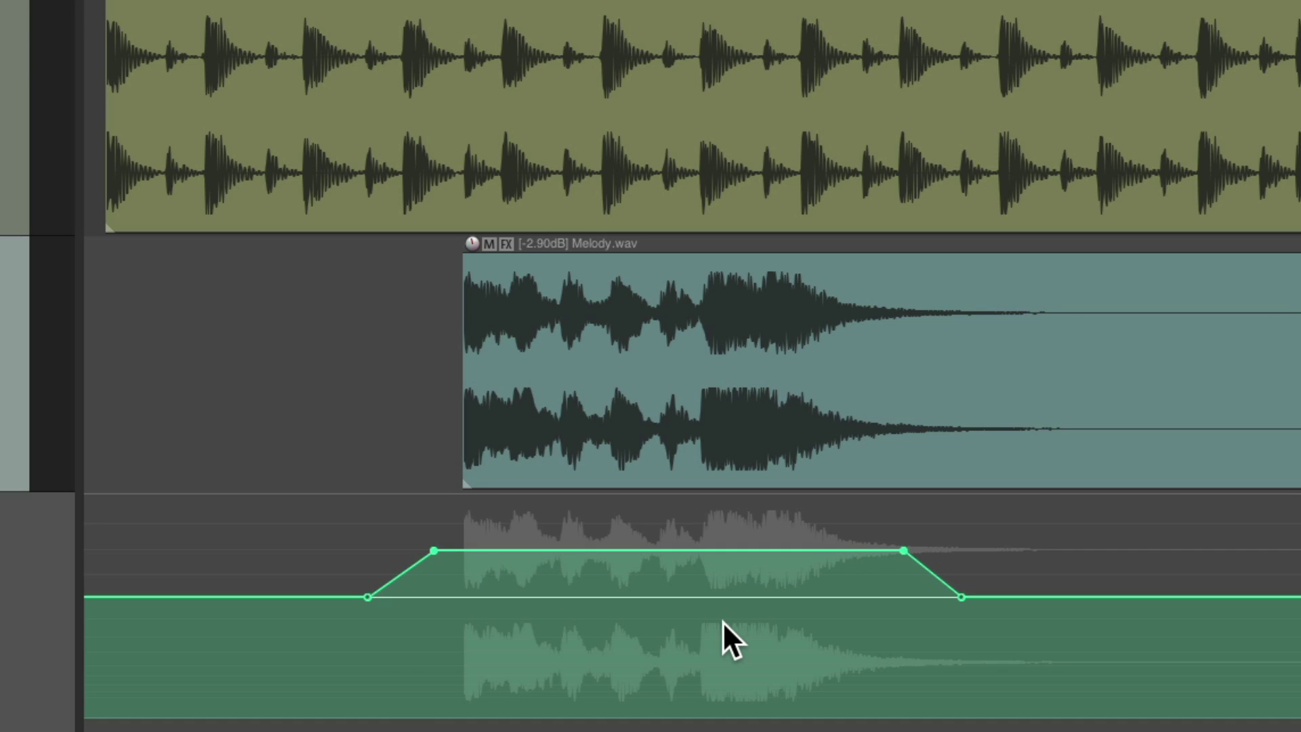
# - Draw a freehand curve between the inner envelope points, select all the points and nudge the whole shape up and back down
pyautogui.moveTo(438, 575)
pyautogui.mouseDown()
pyautogui.moveTo(522, 573)
pyautogui.moveTo(701, 627)
pyautogui.moveTo(886, 579)
pyautogui.mouseUp()
pyautogui.moveTo(328, 537); pyautogui.dragTo(1040, 668)
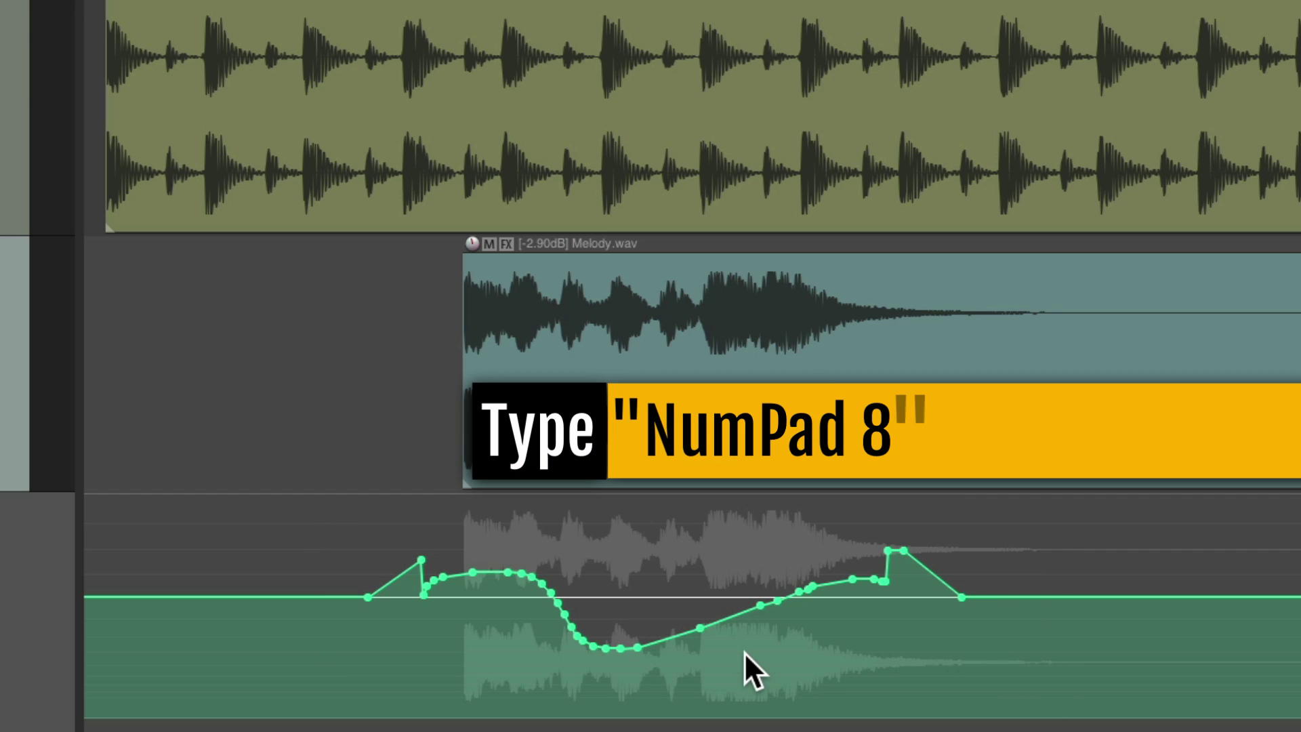
pyautogui.press('KP_8')
pyautogui.press('KP_8')
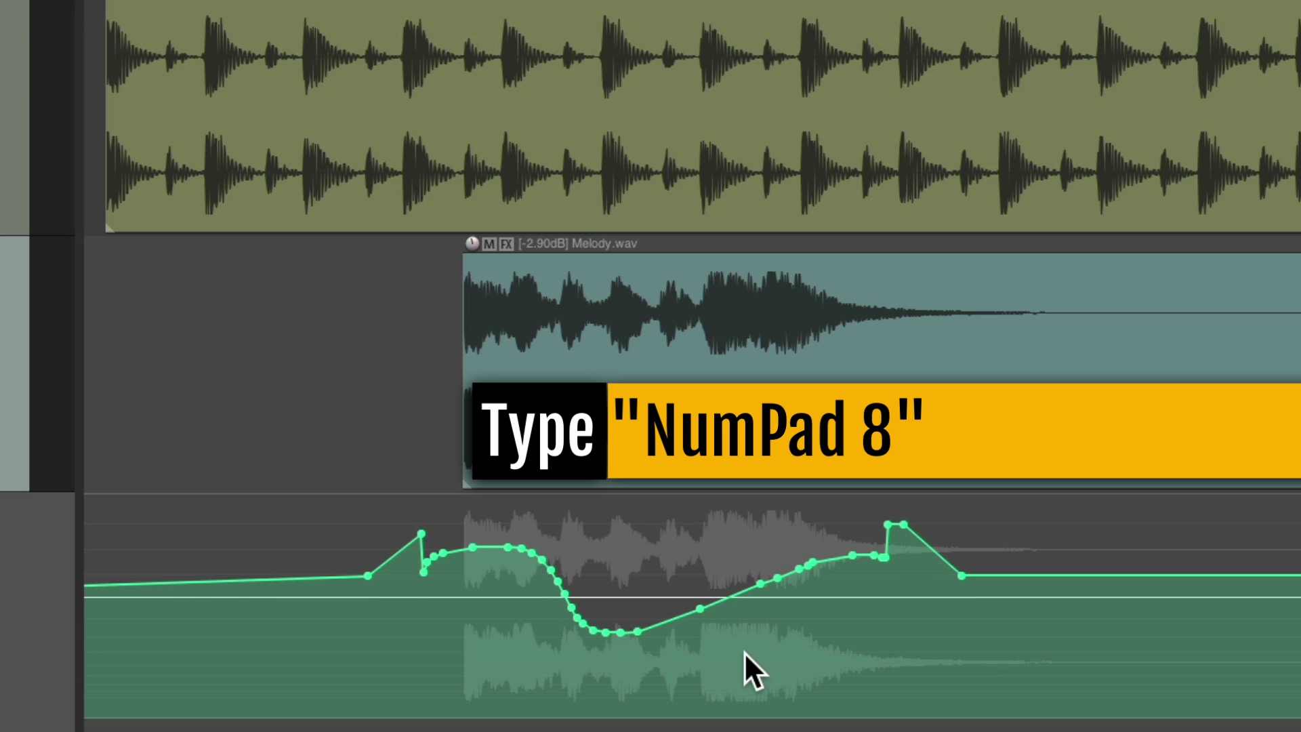
pyautogui.press('KP_2')
pyautogui.press('KP_2')
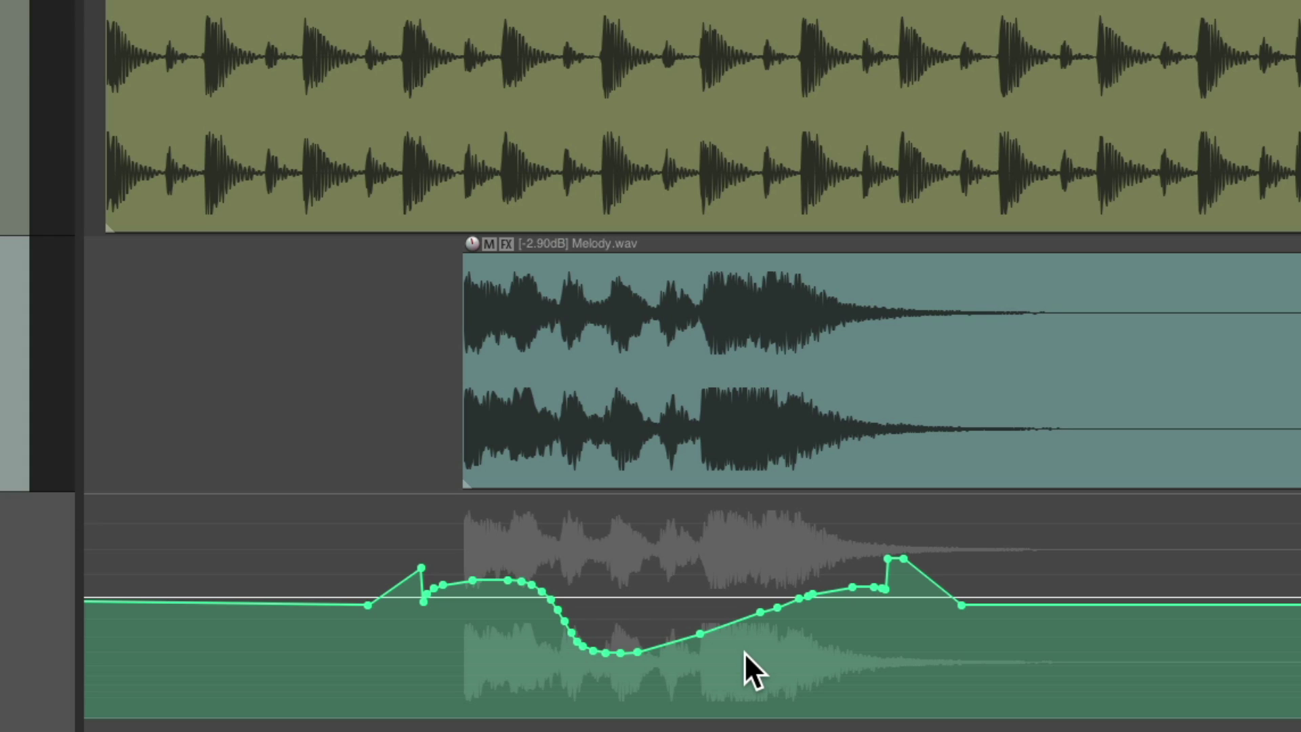
# - Look up the action assigned to NumPad 4 and compare the actions for moving items/envelope points left and right
pyautogui.hotkey('shift', '/')
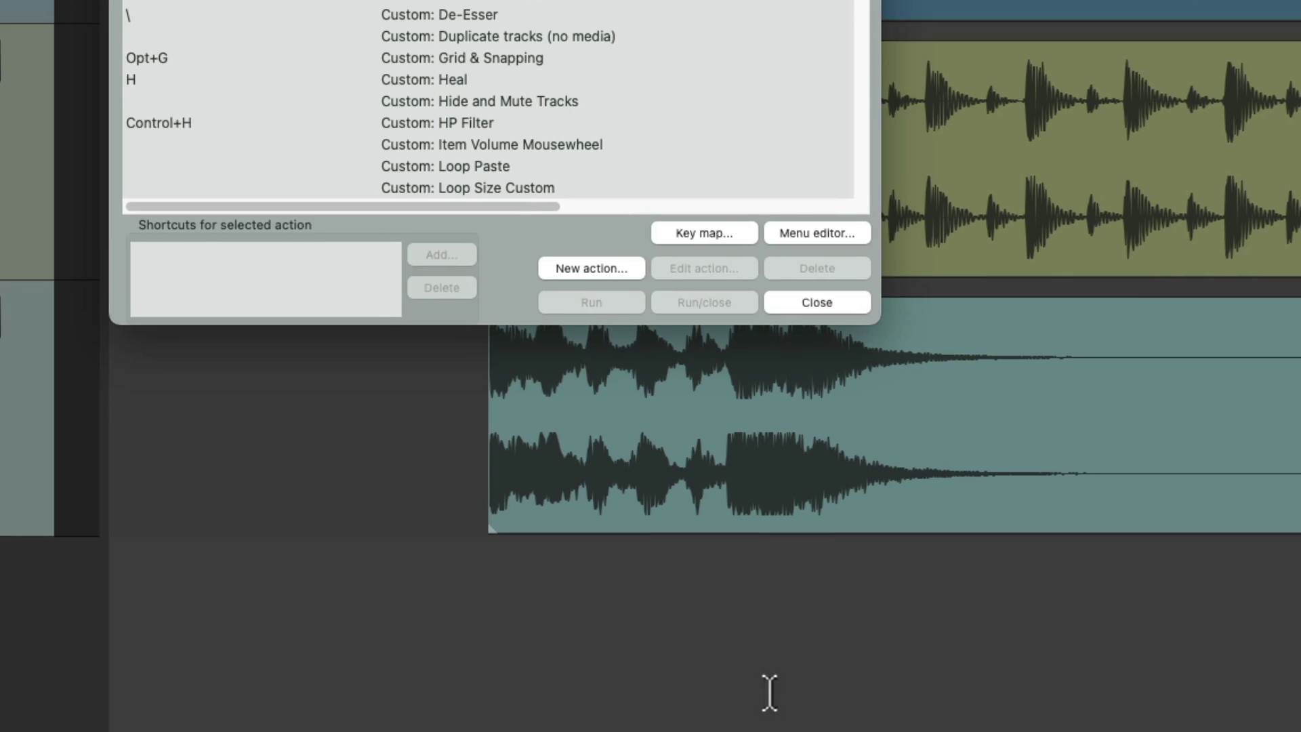
pyautogui.click(749, 104)
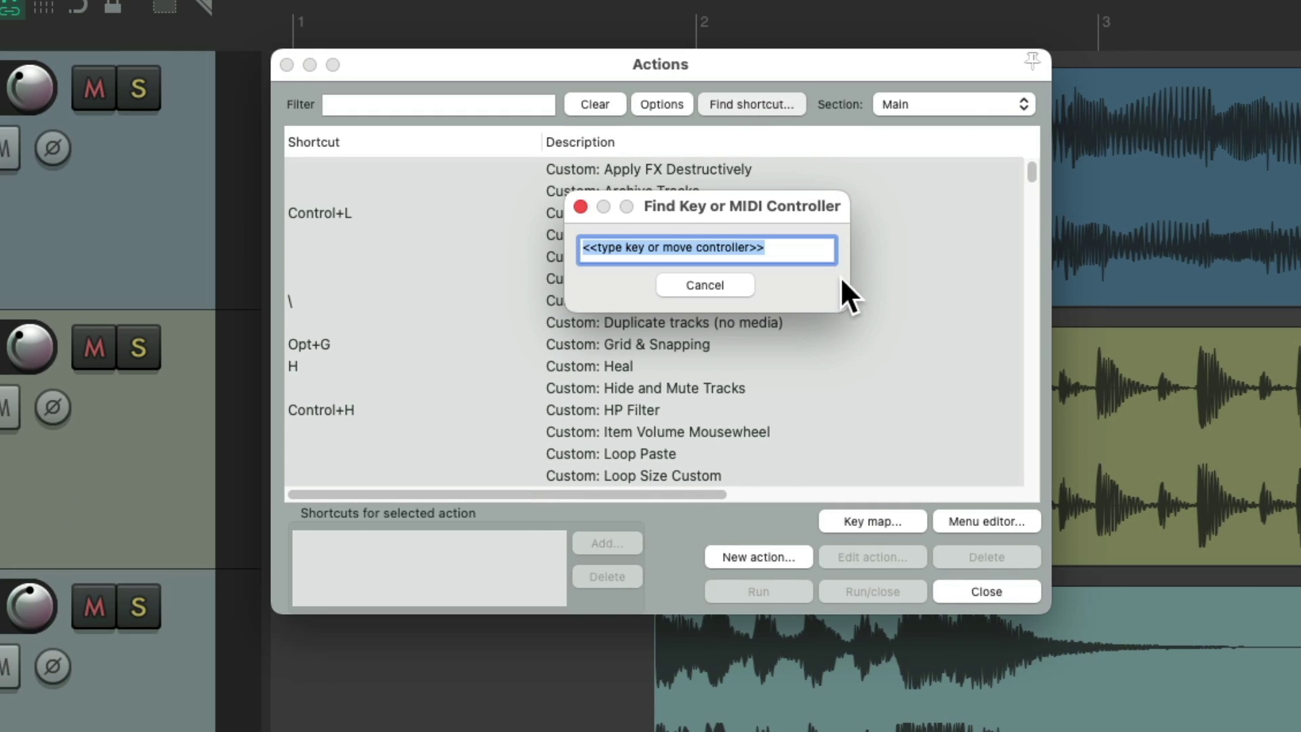
pyautogui.press('KP_4')
pyautogui.scroll(-5, 684, 332)
pyautogui.click(648, 363)
pyautogui.click(679, 406)
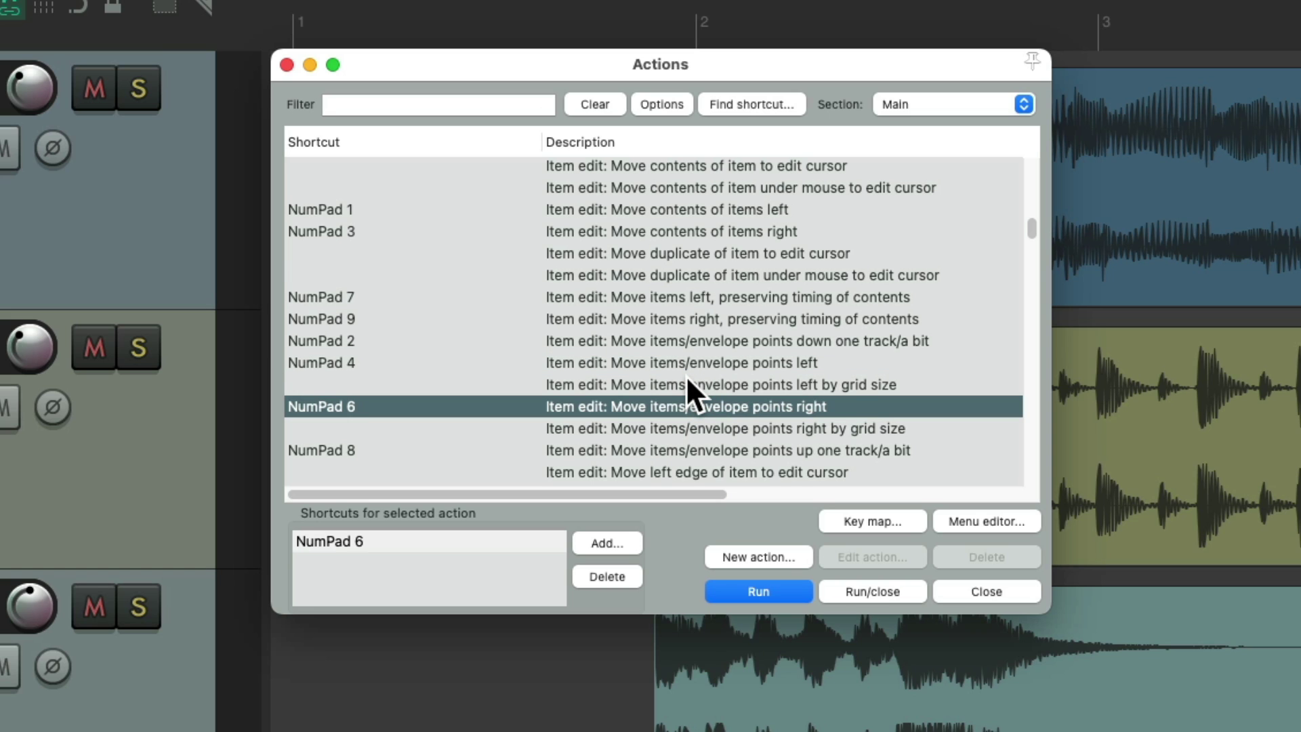
pyautogui.press('Escape')
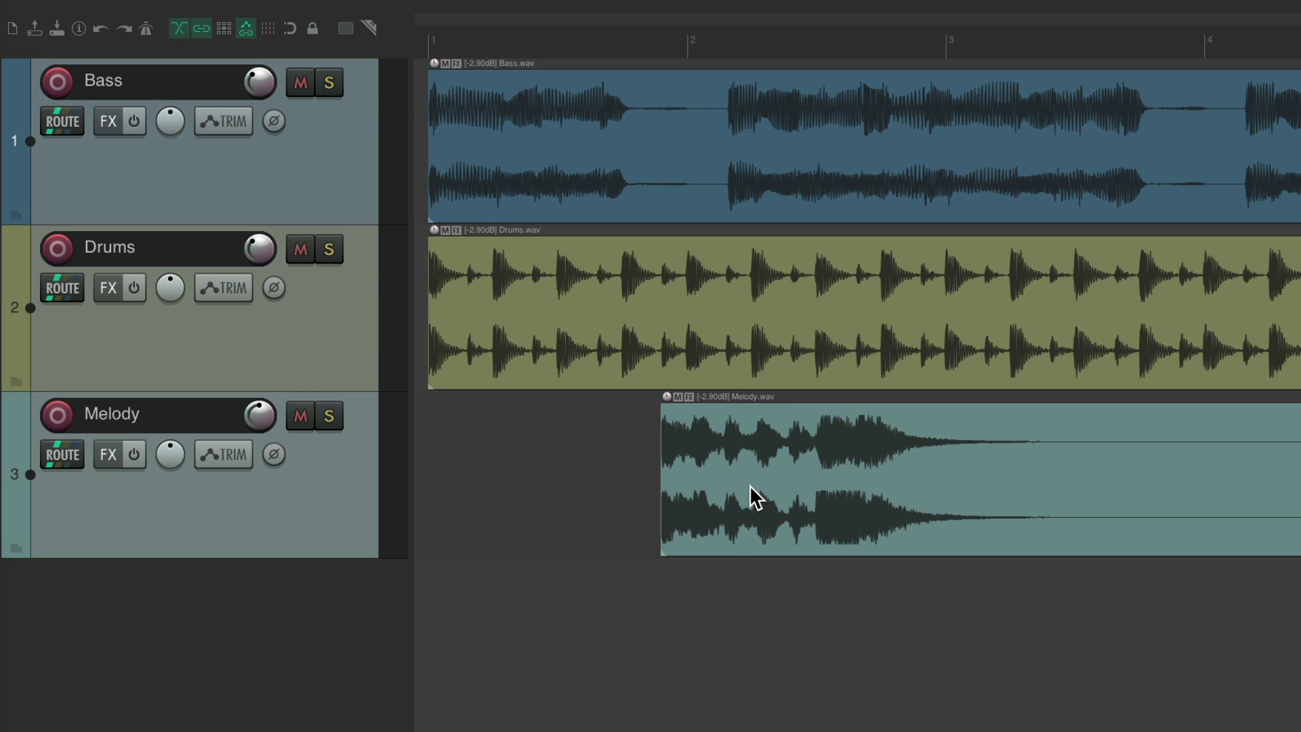
# - Split the Melody item shortly after its start and delete the remainder, keeping only the short first piece
pyautogui.scroll(10, 660, 523)
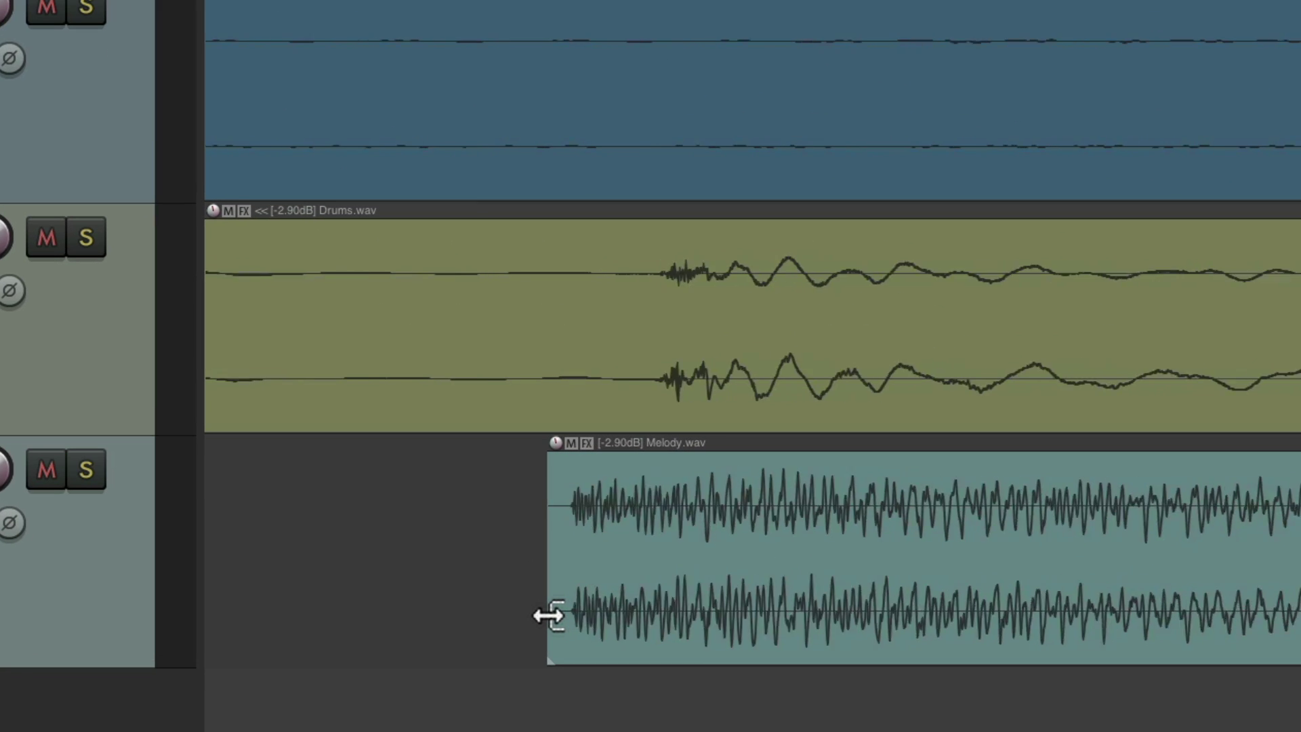
pyautogui.scroll(-2, 547, 615)
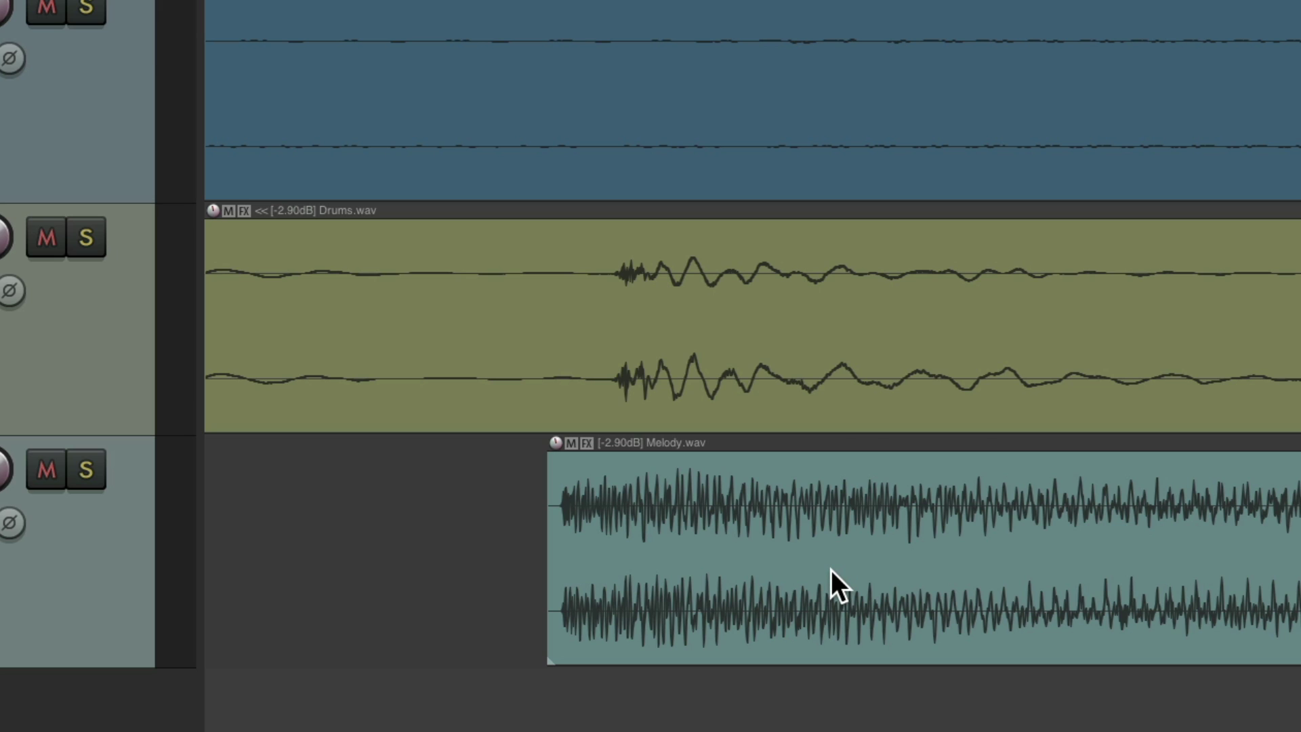
pyautogui.press('s')
pyautogui.click(927, 503)
pyautogui.press('Delete')
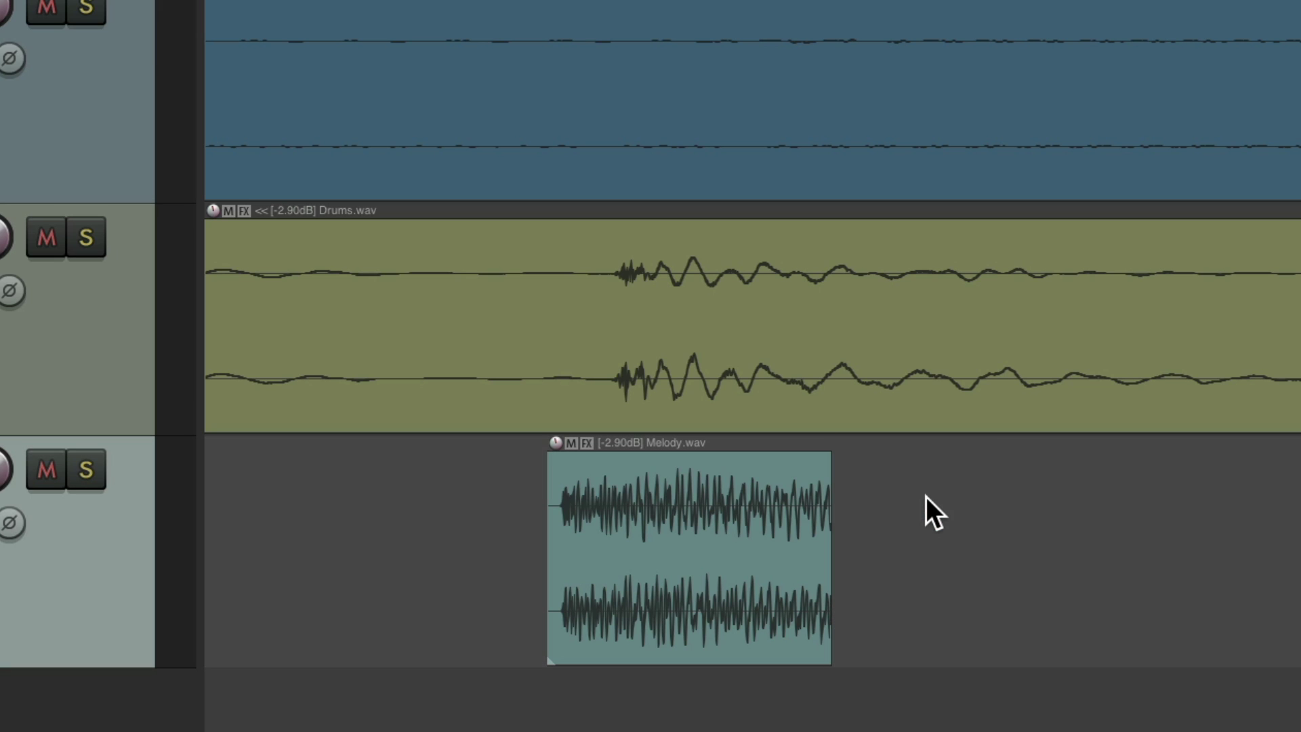
# - Nudge the short Melody item left and right along the timeline in small increments
pyautogui.click(665, 514)
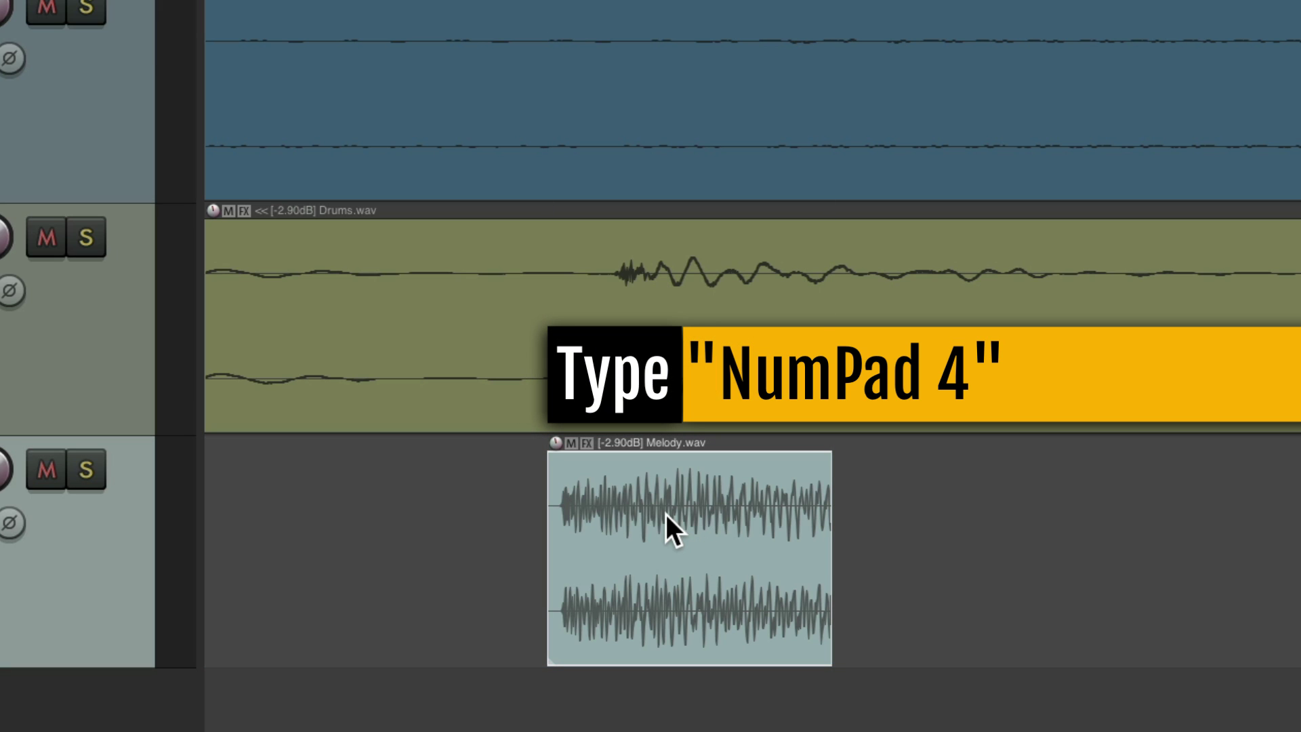
pyautogui.press('KP_4')
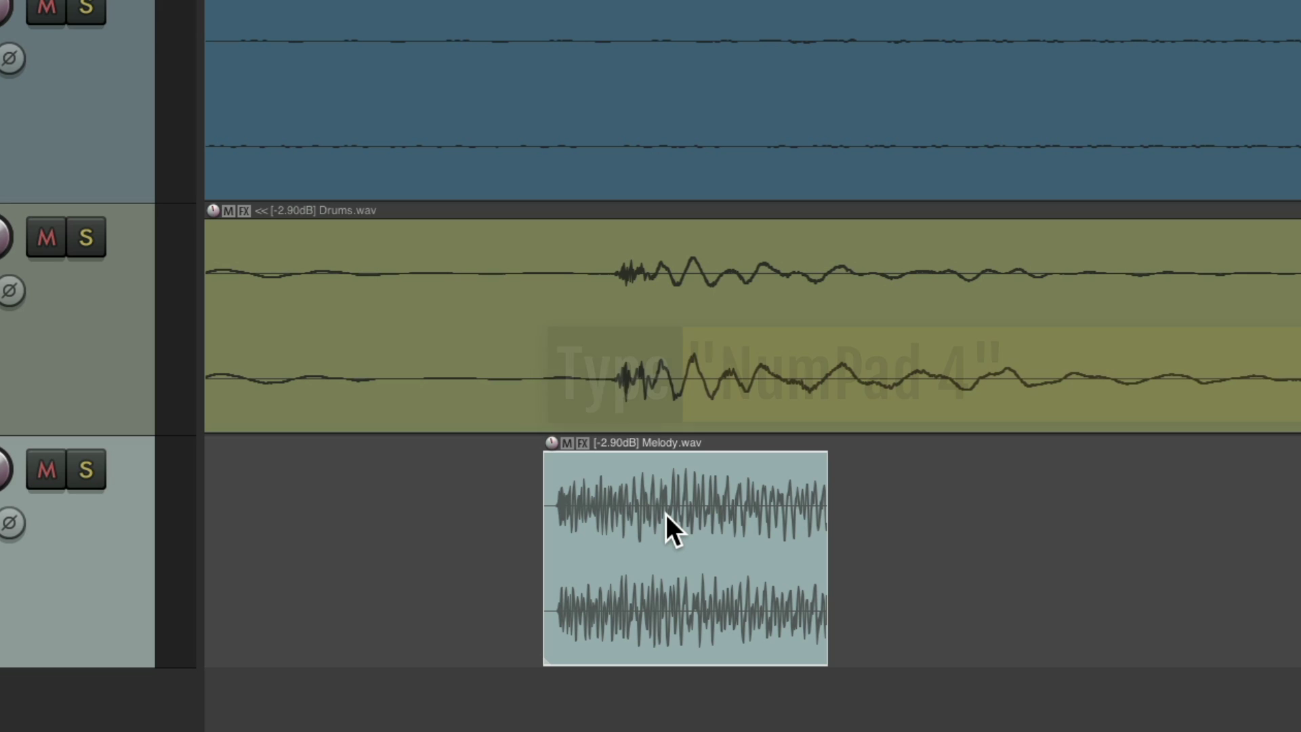
pyautogui.press('KP_6')
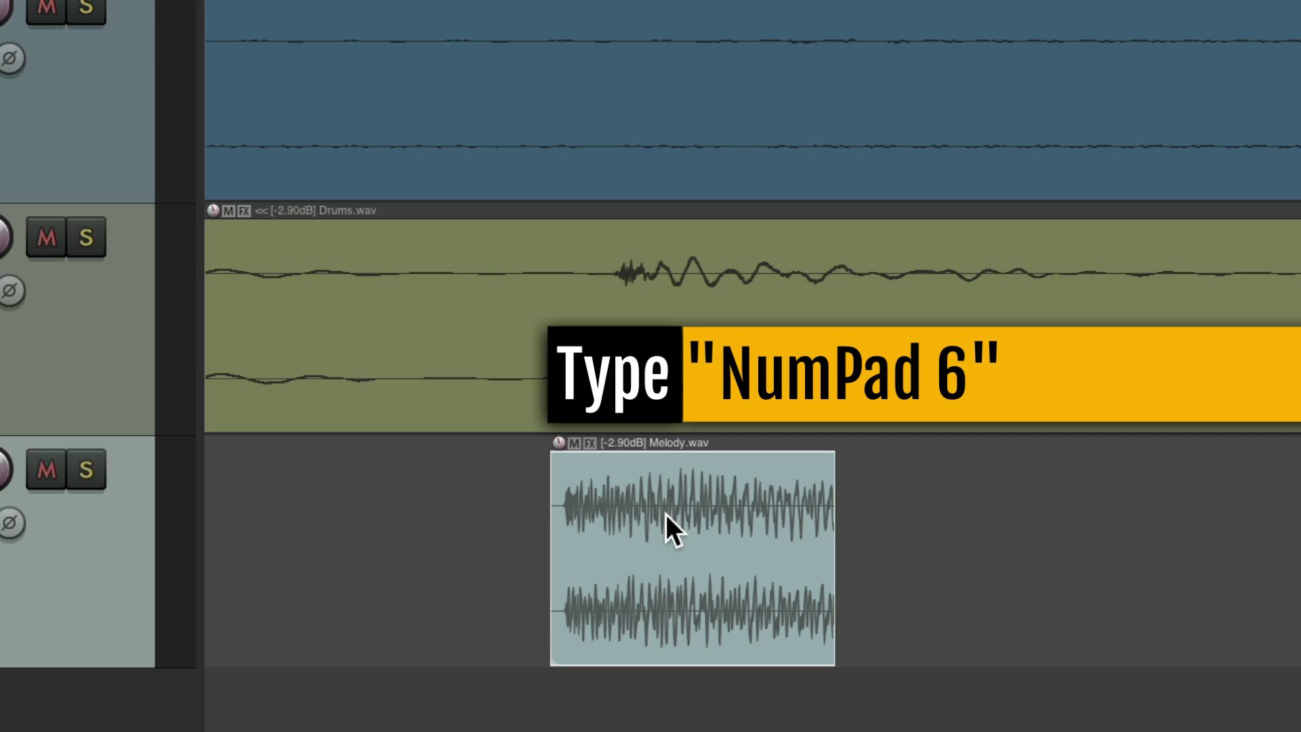
pyautogui.press('KP_2')
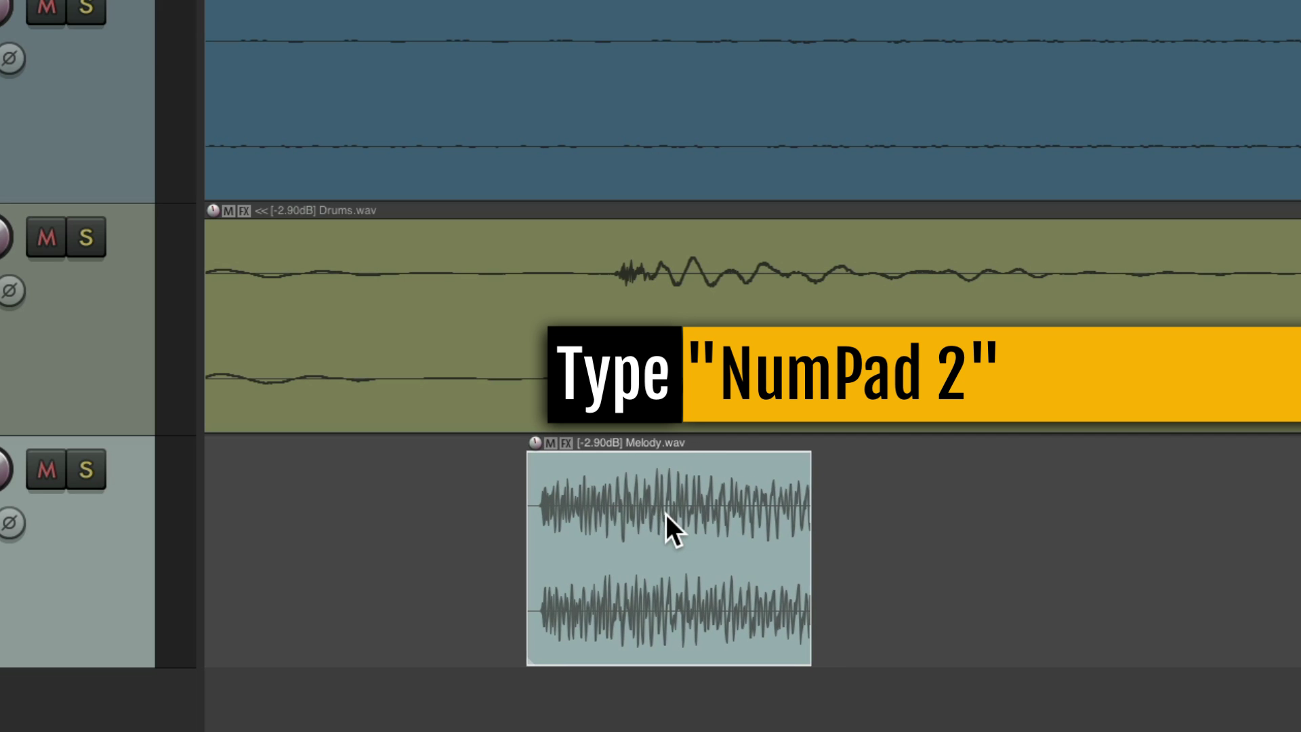
pyautogui.press('KP_6')
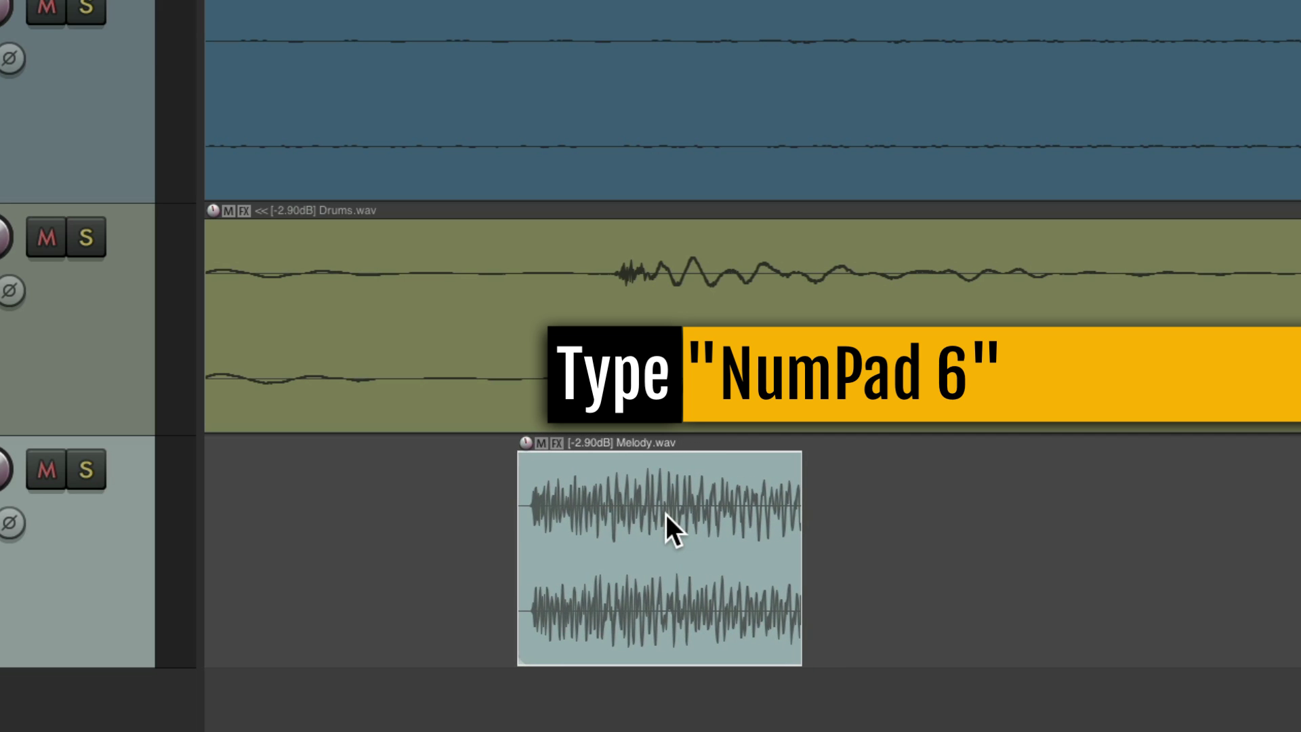
pyautogui.press('KP_6')
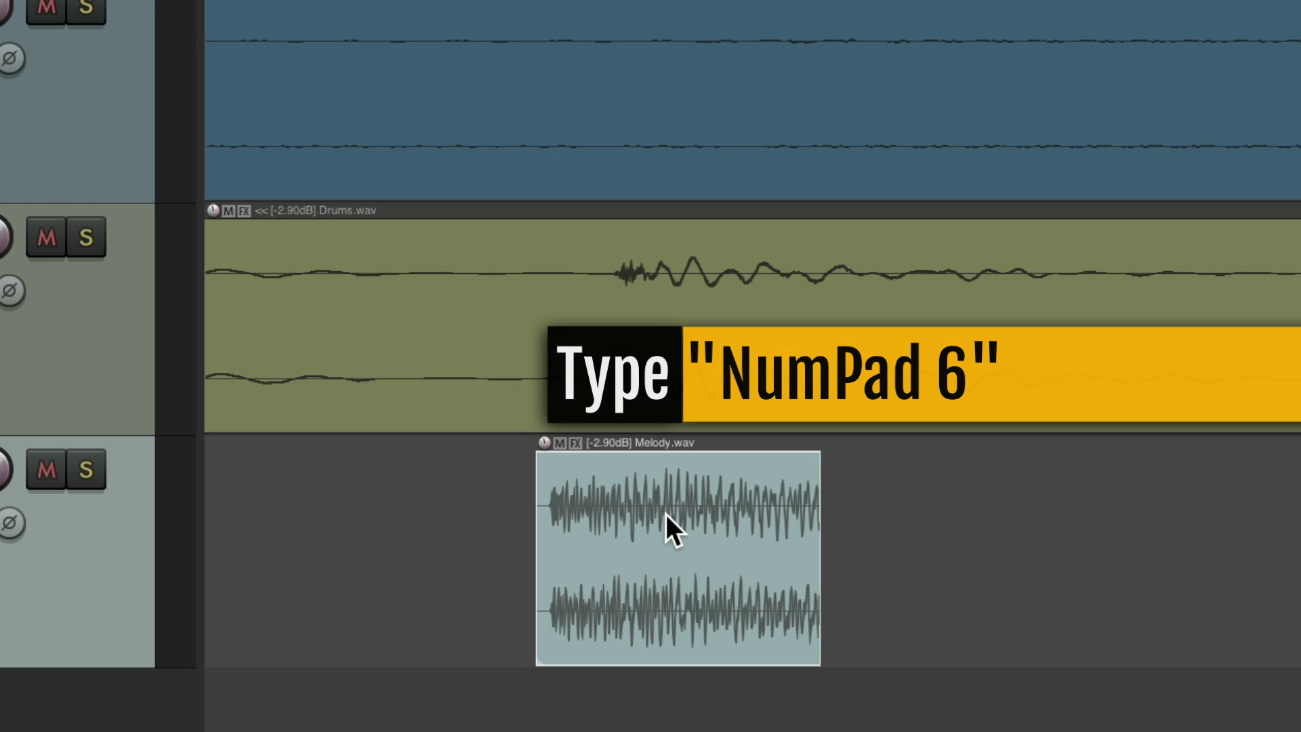
# - Show the Melody track's volume envelope and add three spaced points along its baseline
pyautogui.scroll(3, 644, 543)
pyautogui.moveTo(598, 499); pyautogui.dragTo(712, 497)
pyautogui.scroll(3, 631, 525)
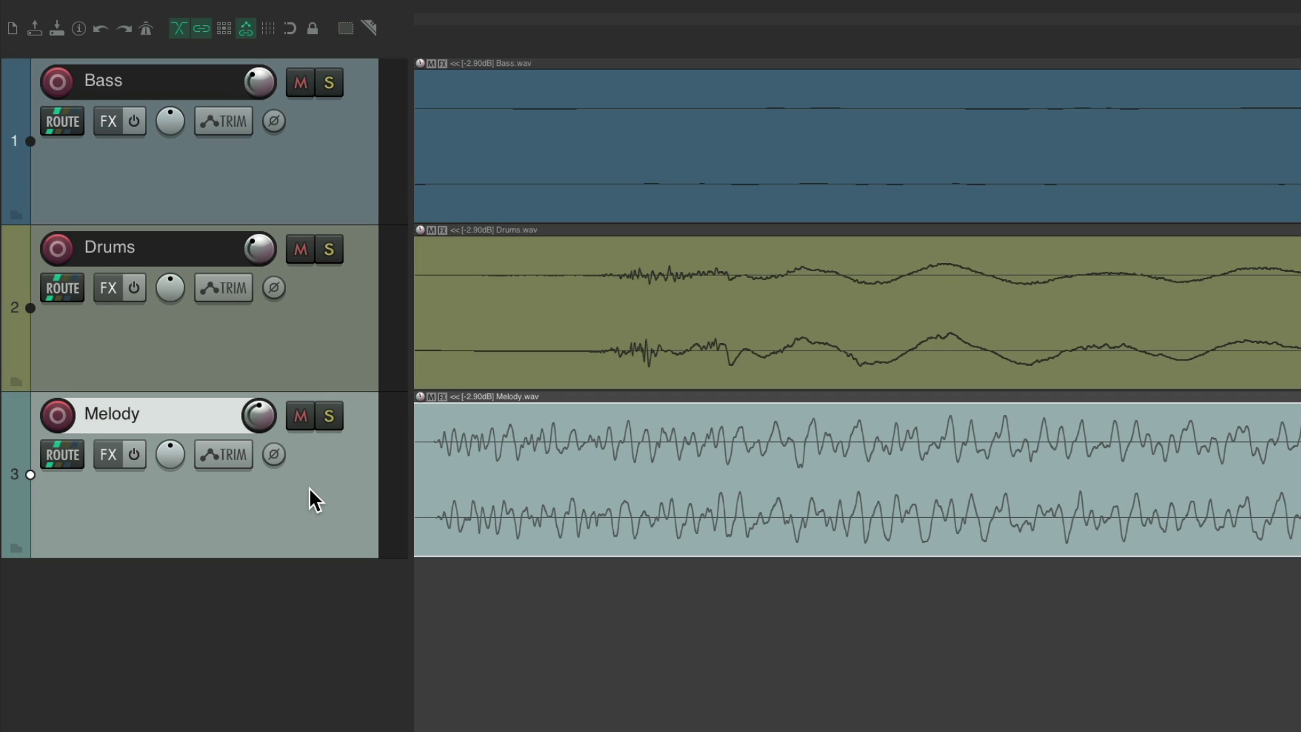
pyautogui.press('v')
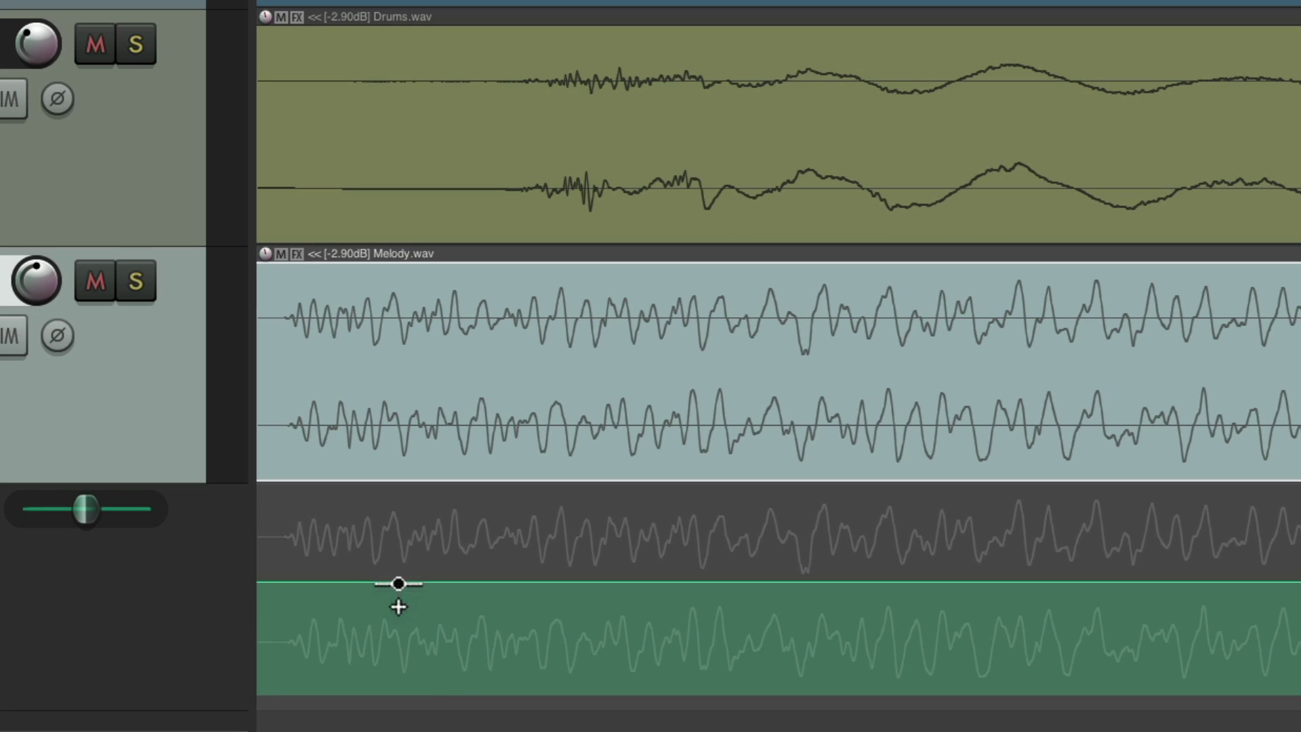
pyautogui.click(514, 627)
pyautogui.click(970, 581)
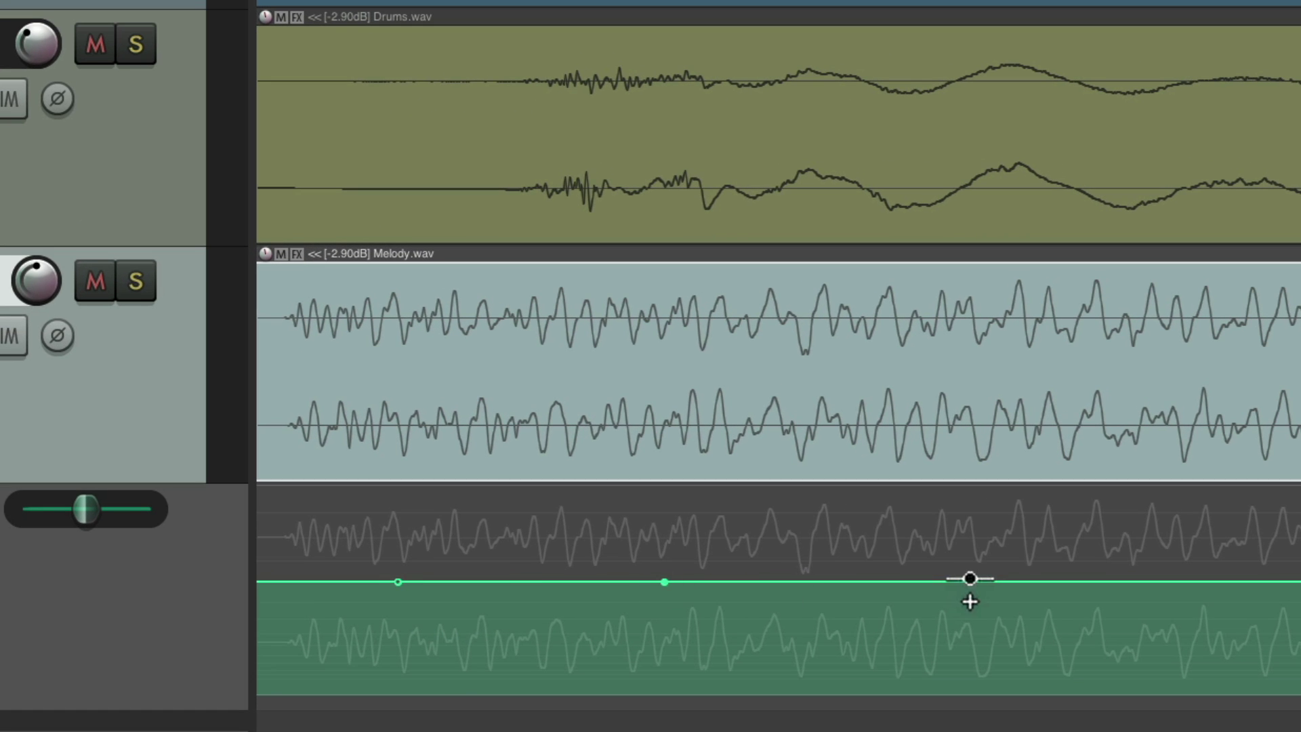
# - Select the middle point of the Melody volume envelope and nudge it up above the baseline
pyautogui.click(665, 581)
pyautogui.press('KP_8')
pyautogui.press('KP_8')
pyautogui.press('KP_8')
pyautogui.press('KP_8')
pyautogui.press('KP_8')
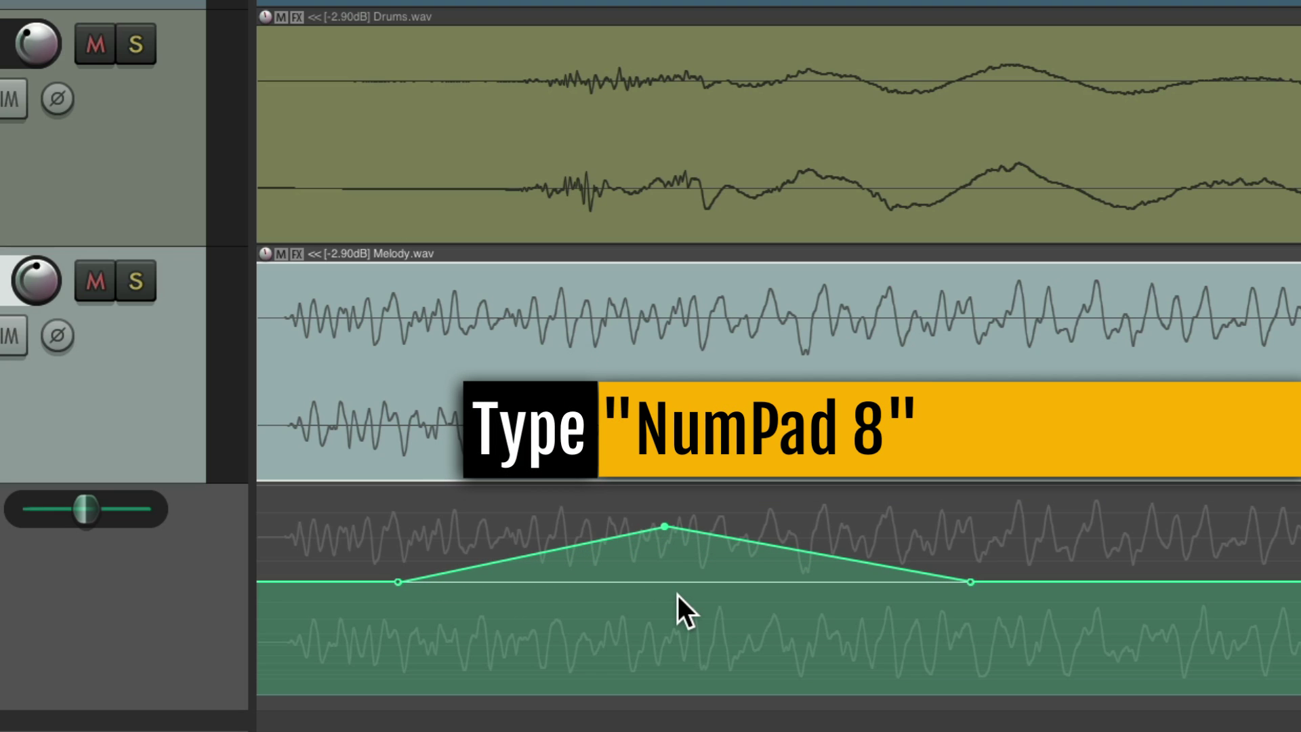
# - Nudge the raised middle envelope point left and back right in time
pyautogui.press('KP_4')
pyautogui.press('KP_4')
pyautogui.press('KP_4')
pyautogui.press('KP_6')
pyautogui.press('KP_6')
pyautogui.press('KP_6')
# - Draw a freehand curve between the outer points of the Melody volume envelope and select all of its points
pyautogui.moveTo(504, 595)
pyautogui.mouseDown()
pyautogui.moveTo(539, 553)
pyautogui.moveTo(828, 600)
pyautogui.moveTo(872, 565)
pyautogui.mouseUp()
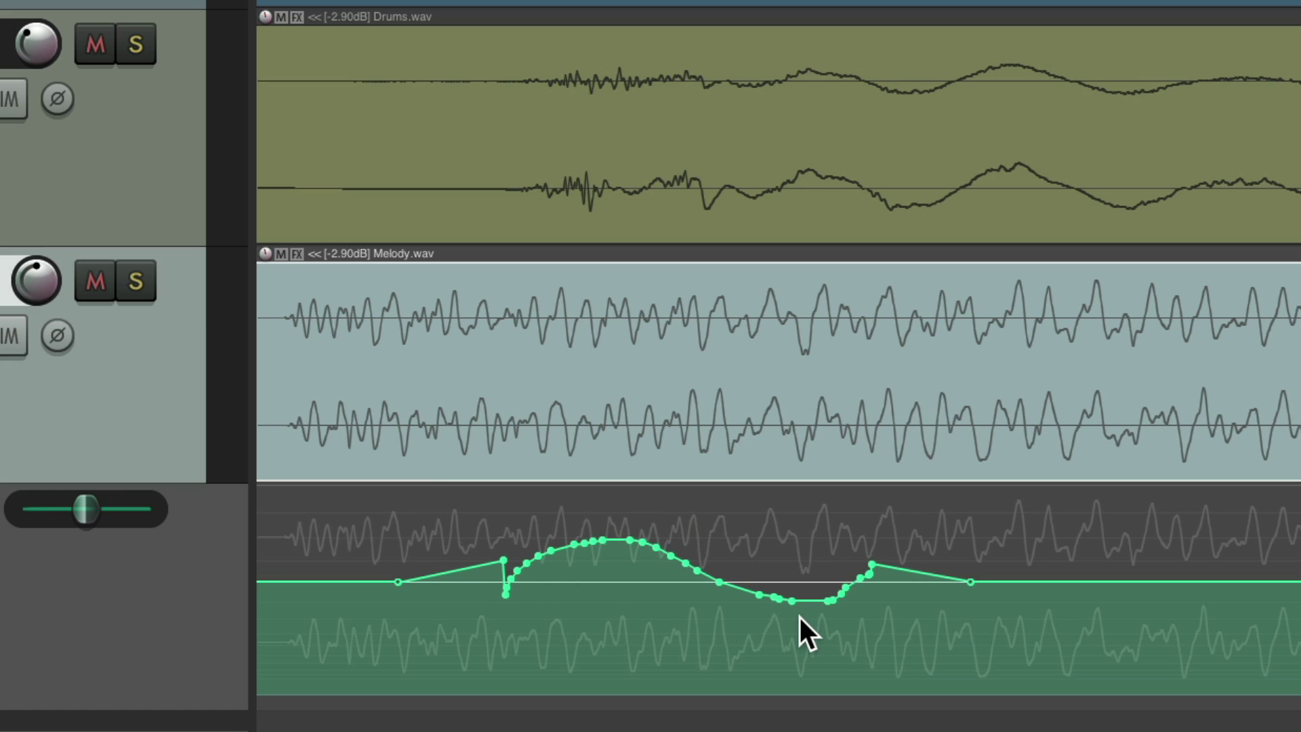
pyautogui.moveTo(385, 519); pyautogui.dragTo(1038, 643)
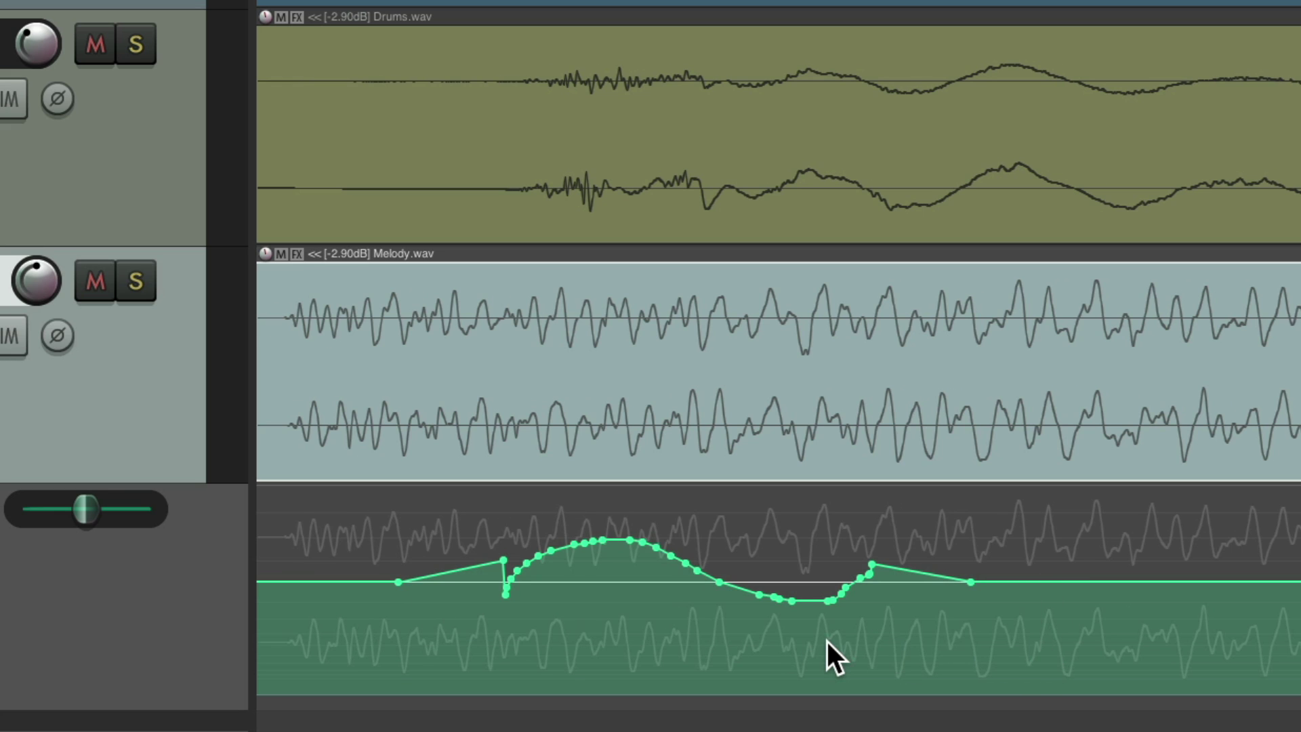
pyautogui.scroll(2, 826, 640)
pyautogui.hotkey('ctrl', 'z')
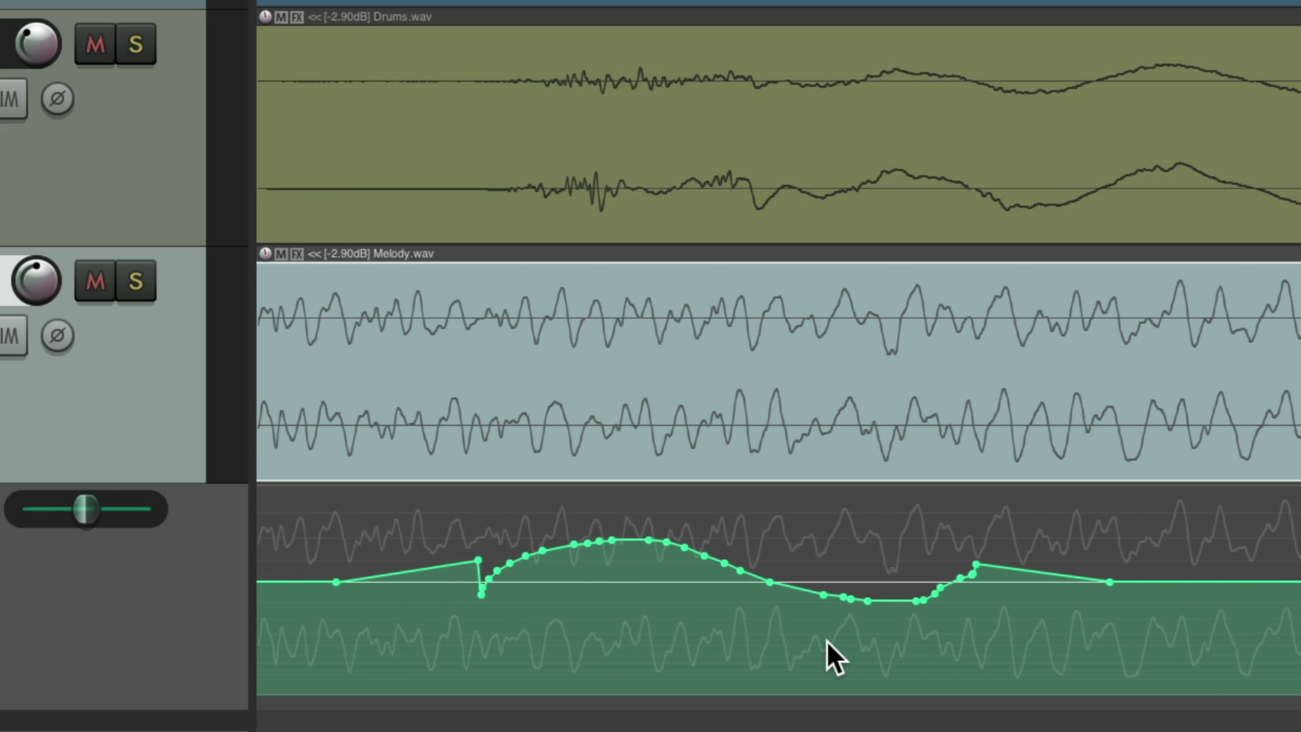
pyautogui.hotkey('ctrl', 'shift', 'z')
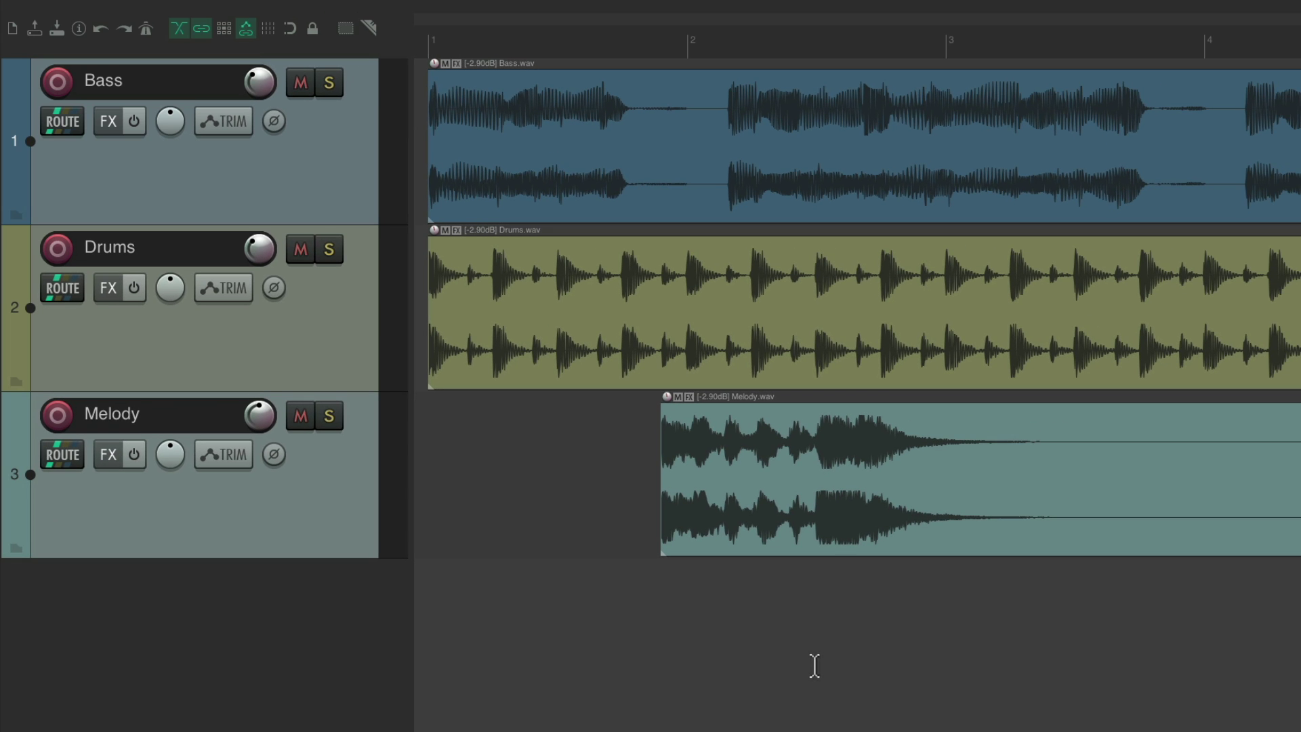
# - Look up the action assigned to NumPad 7 and compare the actions for moving items left and right, preserving timing of contents
pyautogui.hotkey('shift', '/')
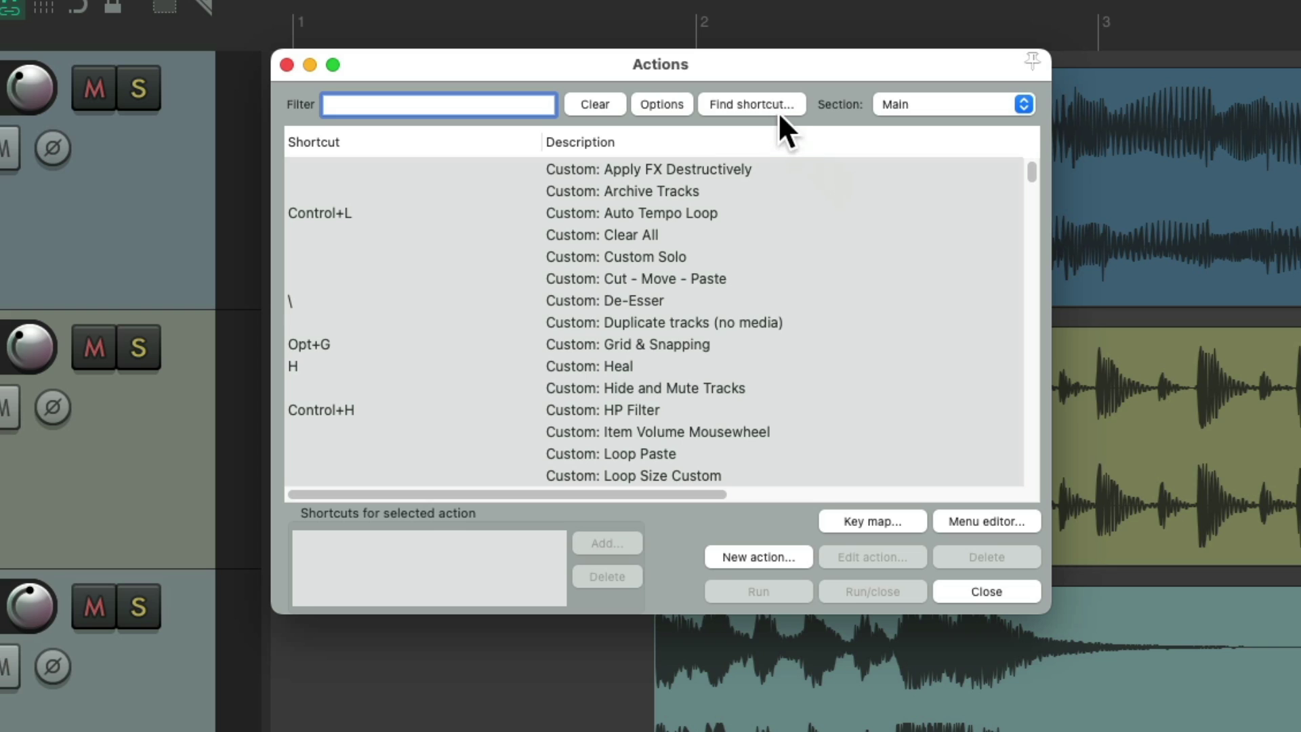
pyautogui.click(767, 103)
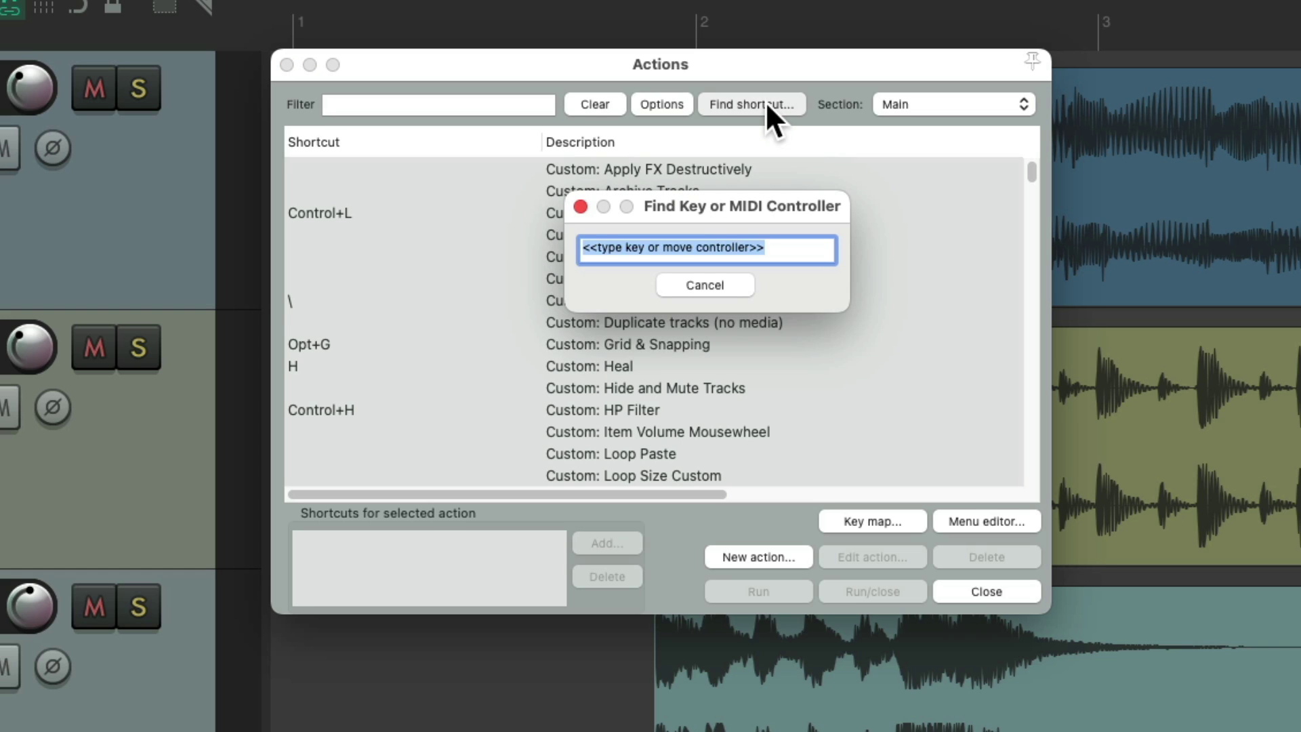
pyautogui.press('KP_7')
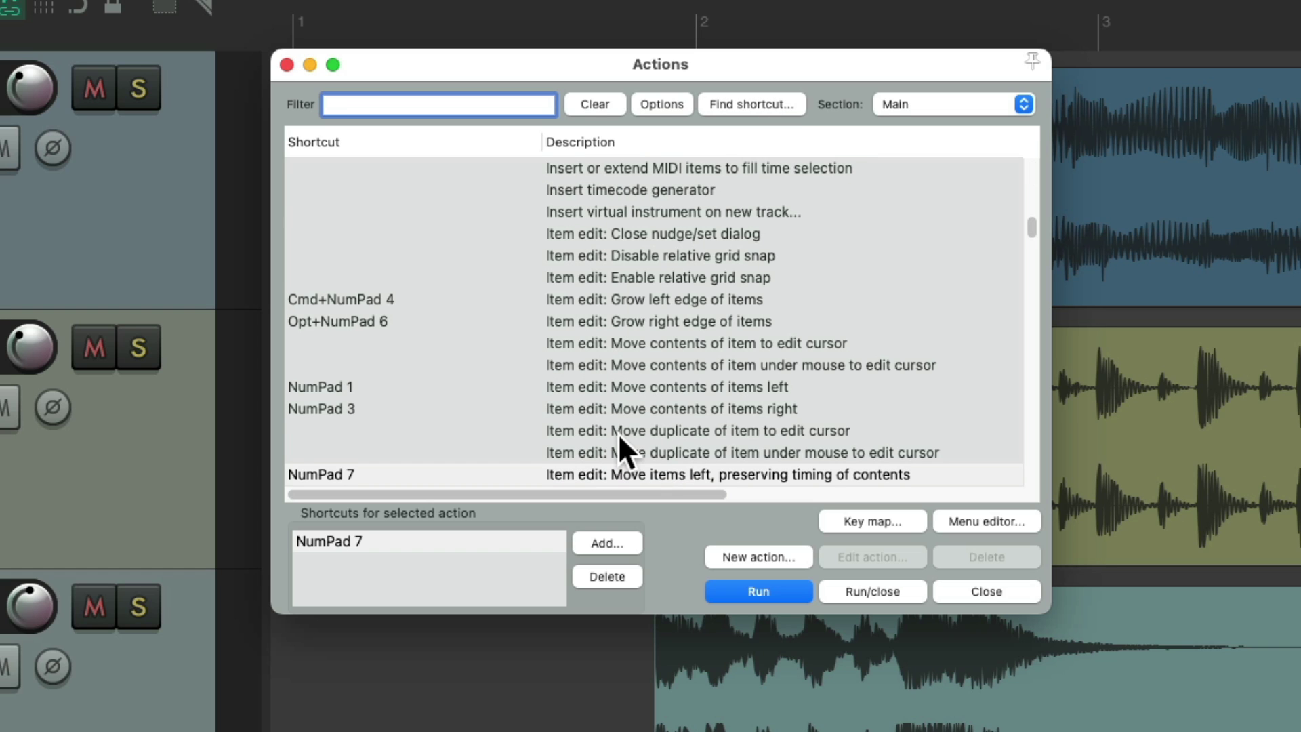
pyautogui.scroll(-3, 618, 433)
pyautogui.click(713, 359)
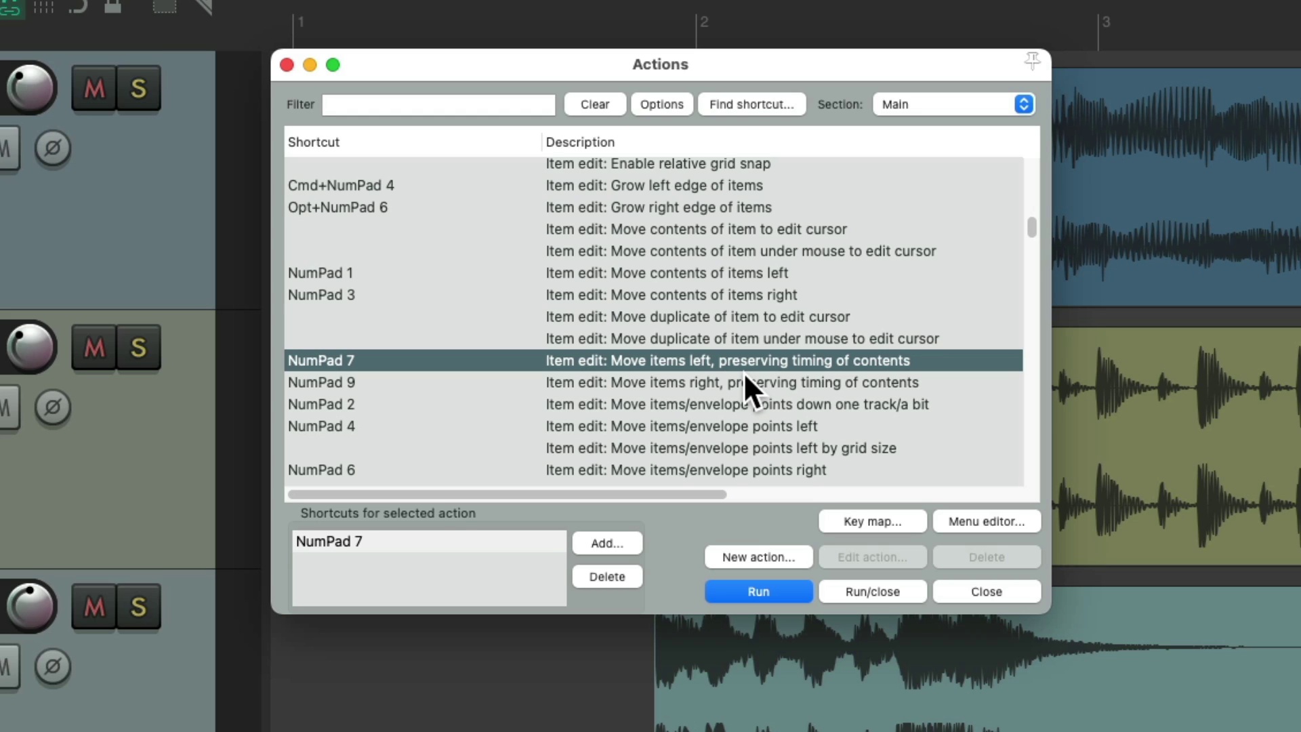
pyautogui.click(718, 377)
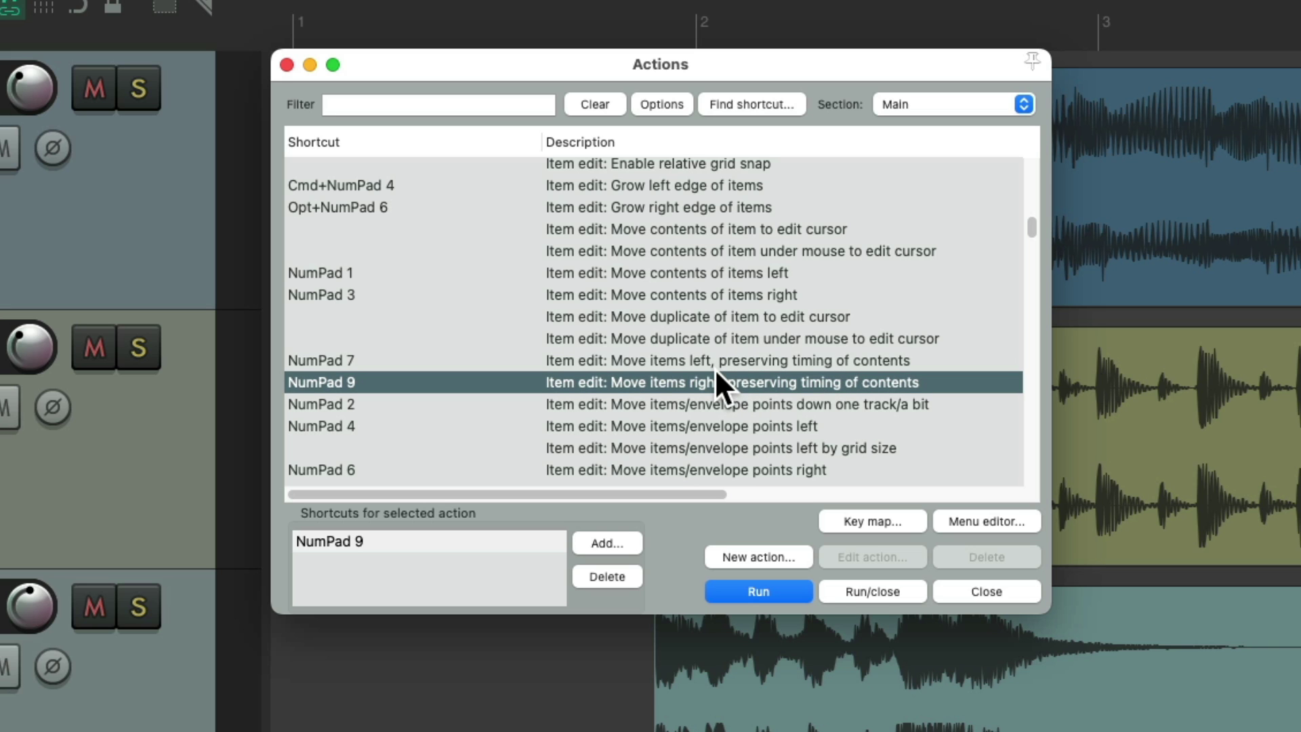
# - Close the action list, split the Melody item shortly after its start and delete the part after the split
pyautogui.press('Escape')
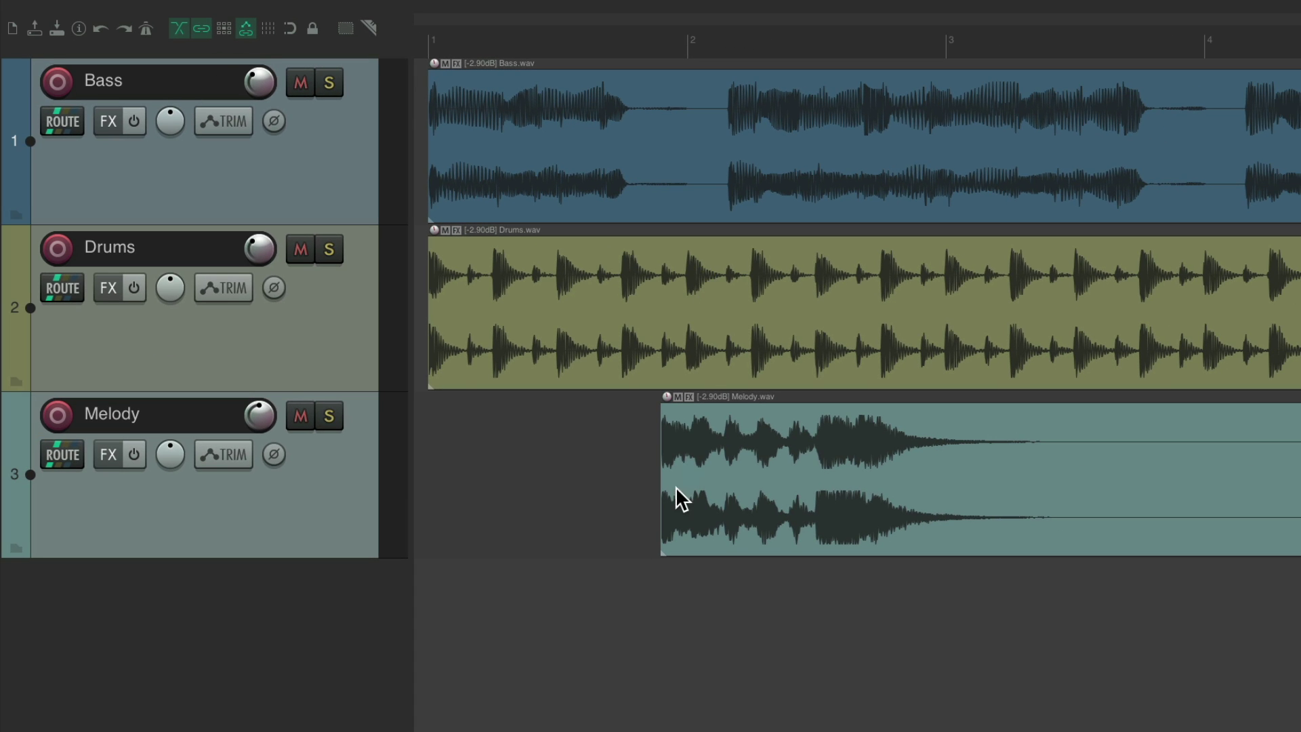
pyautogui.scroll(8, 691, 440)
pyautogui.press('s')
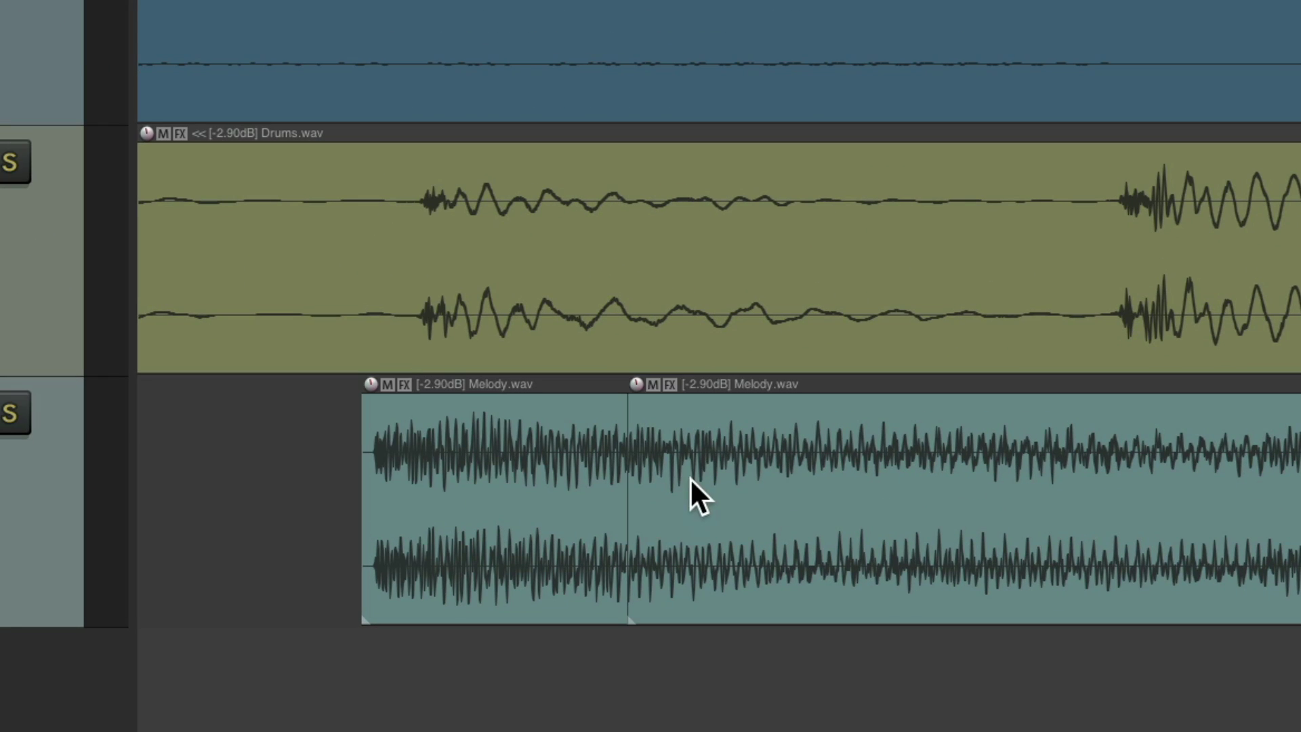
pyautogui.click(690, 478)
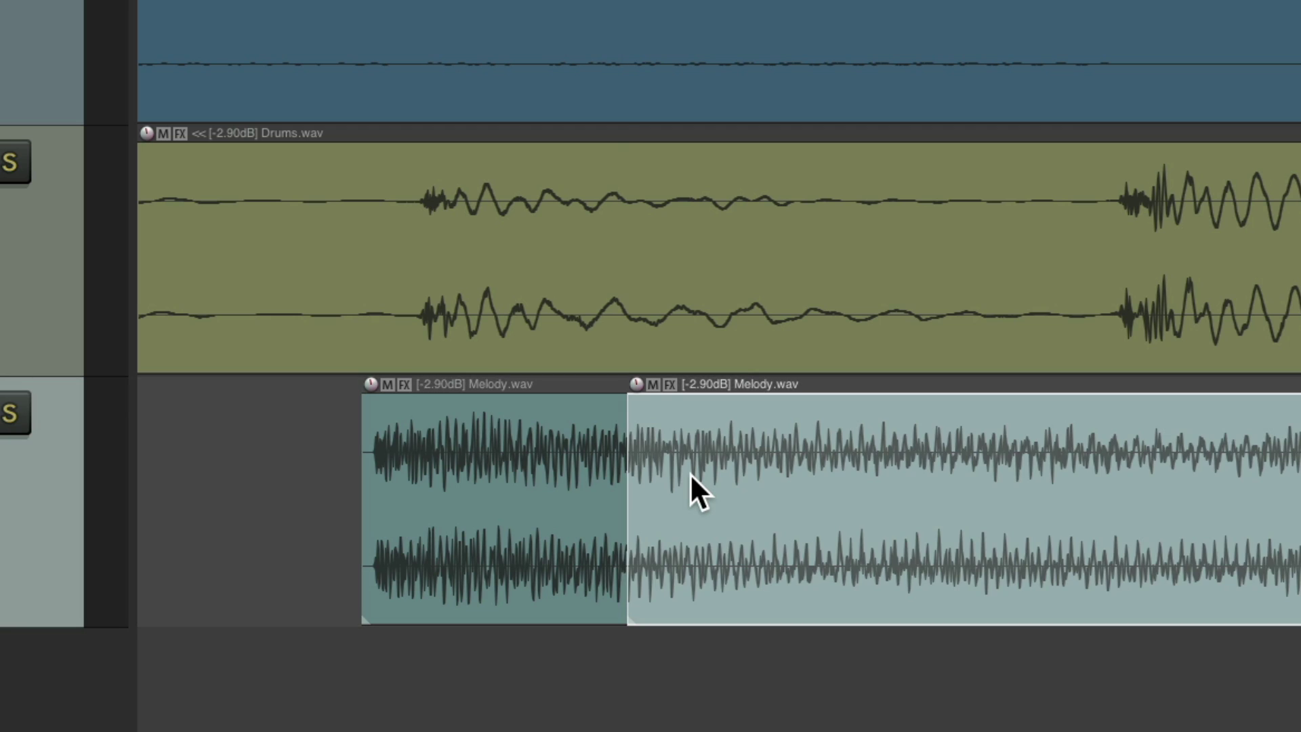
pyautogui.press('Delete')
# - Select the short remaining Melody item and nudge it left and right while preserving the timing of its contents
pyautogui.scroll(3, 395, 576)
pyautogui.hscroll(-2, 681, 433)
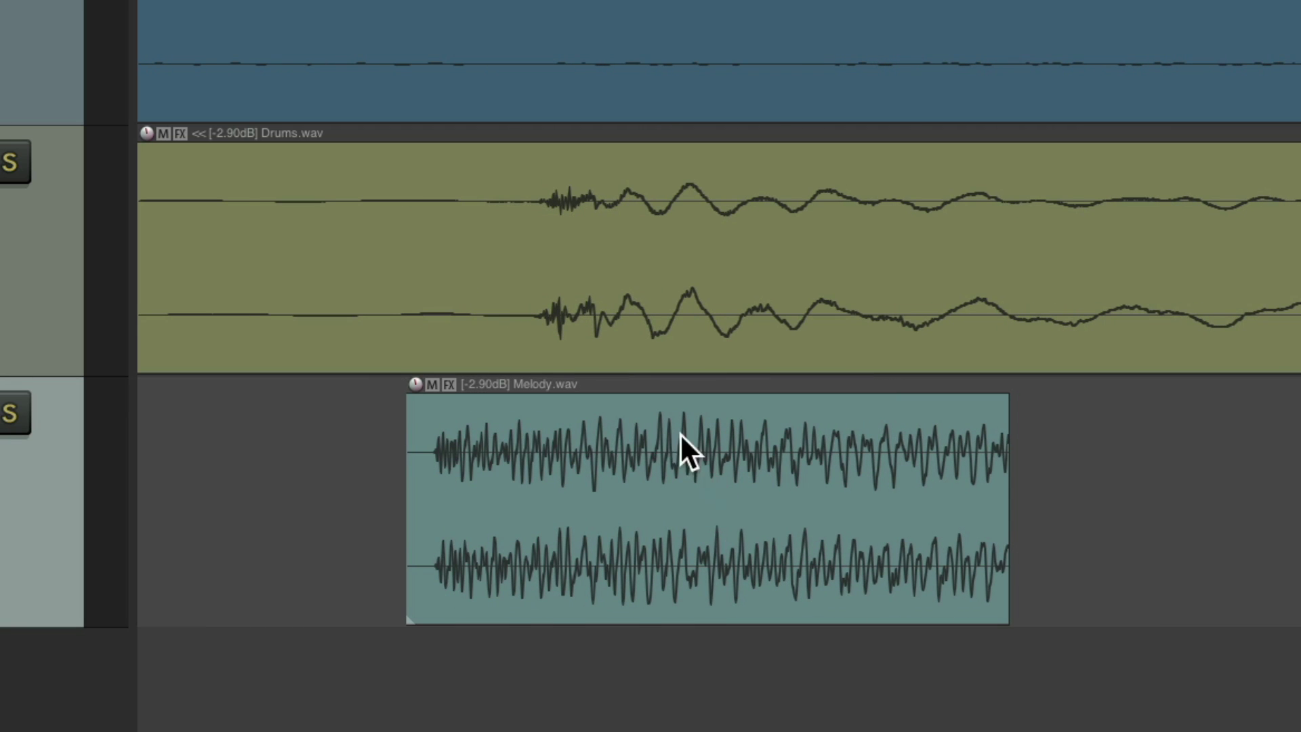
pyautogui.click(599, 432)
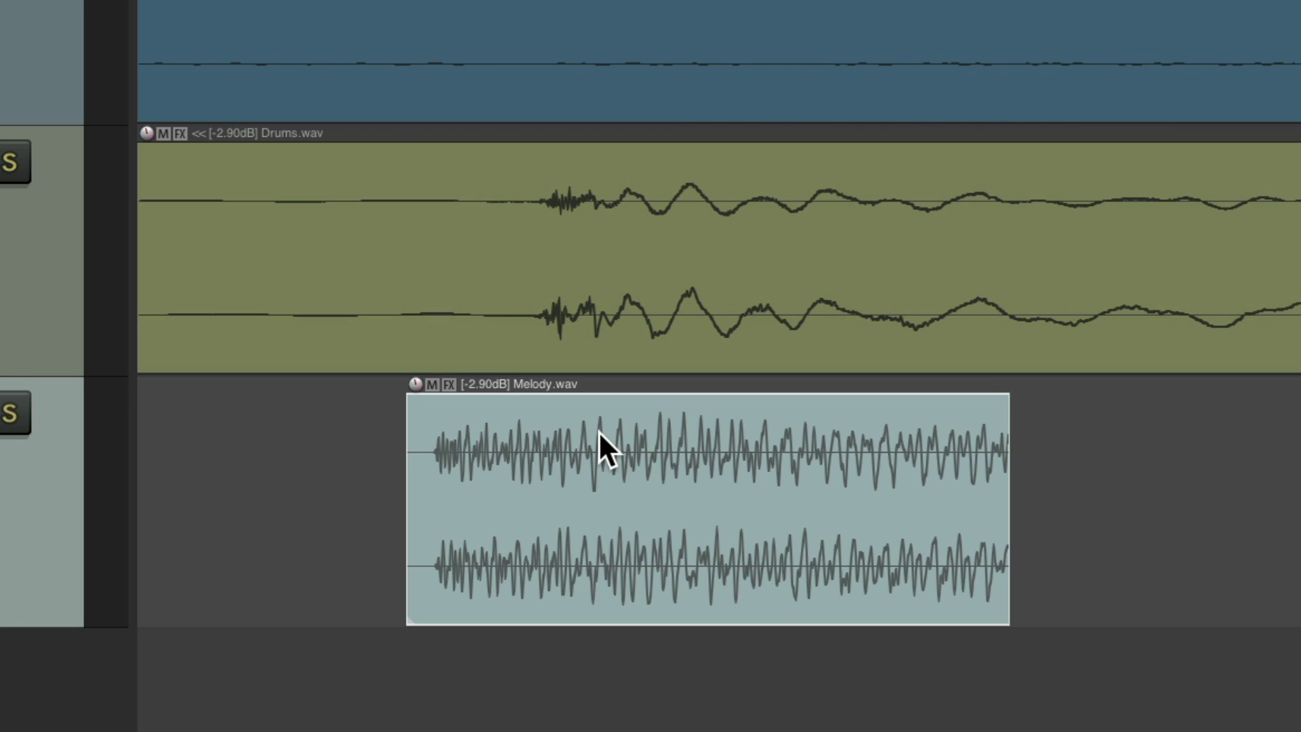
pyautogui.press('KP_7')
pyautogui.press('KP_9')
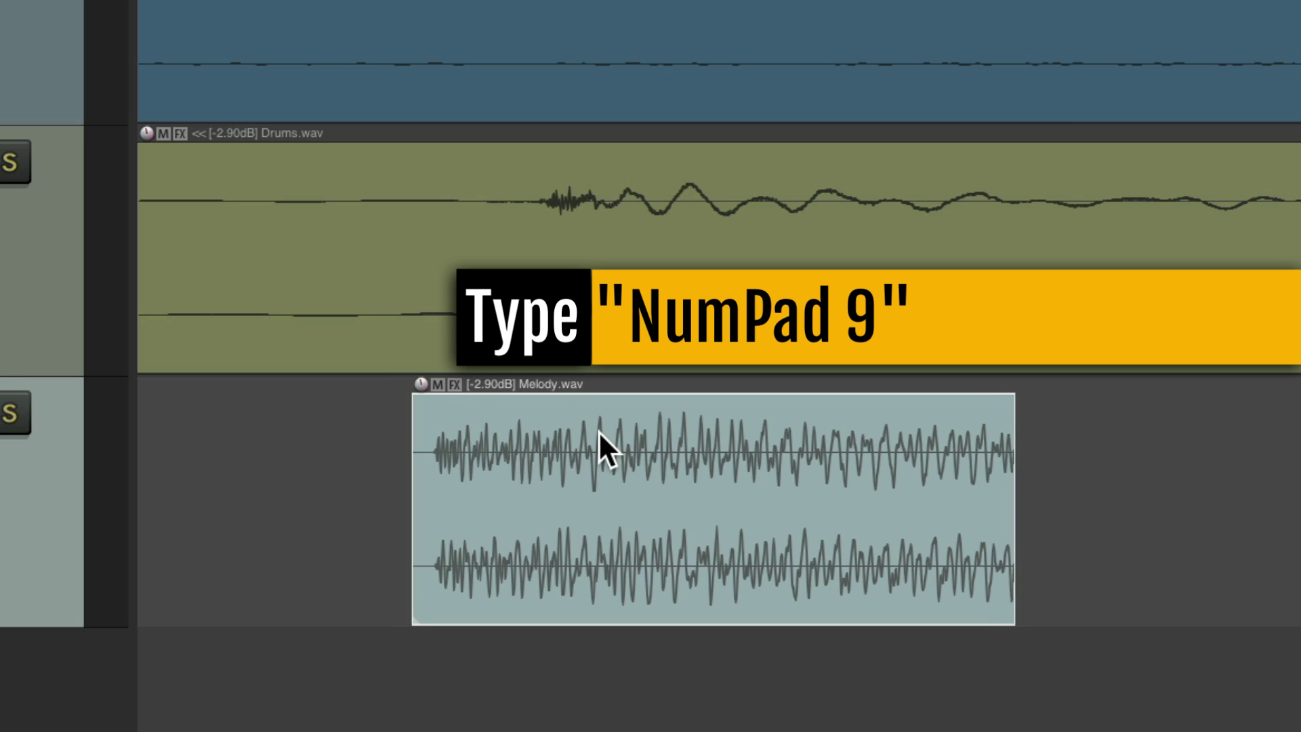
pyautogui.press('KP_7')
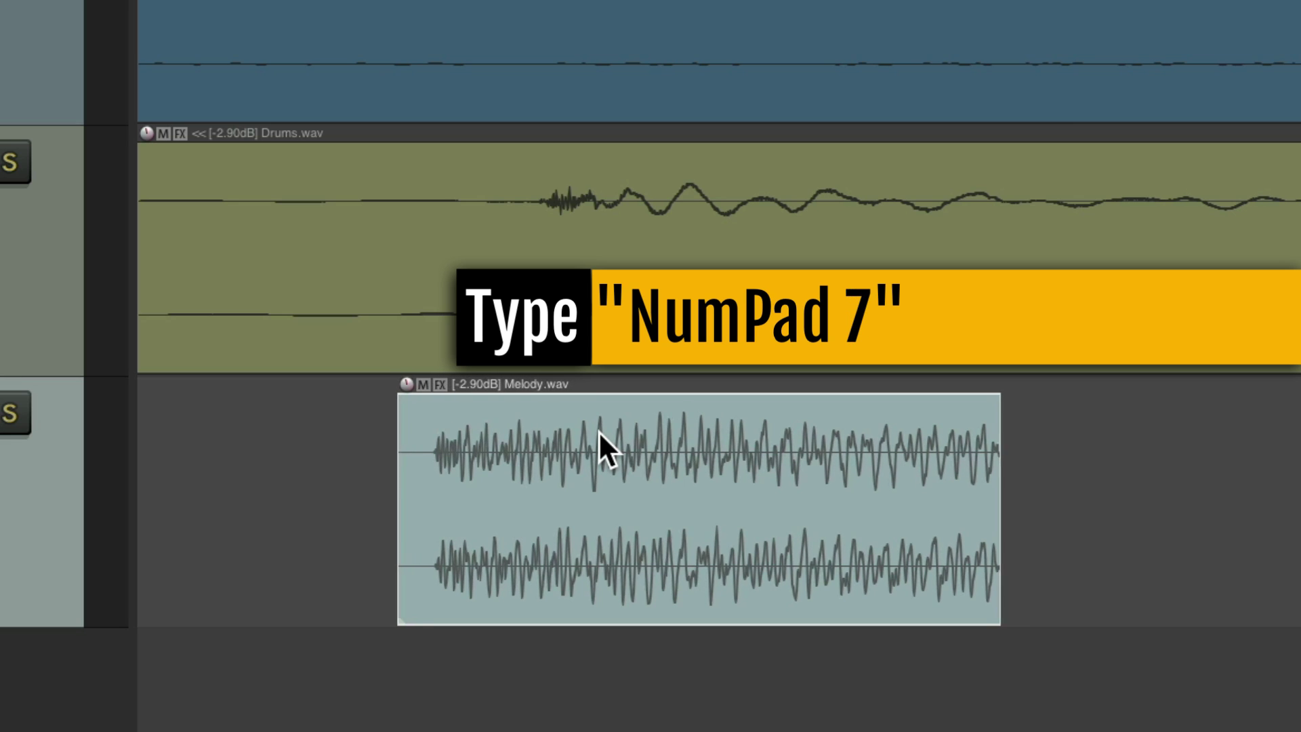
pyautogui.press('KP_9')
pyautogui.press('KP_9')
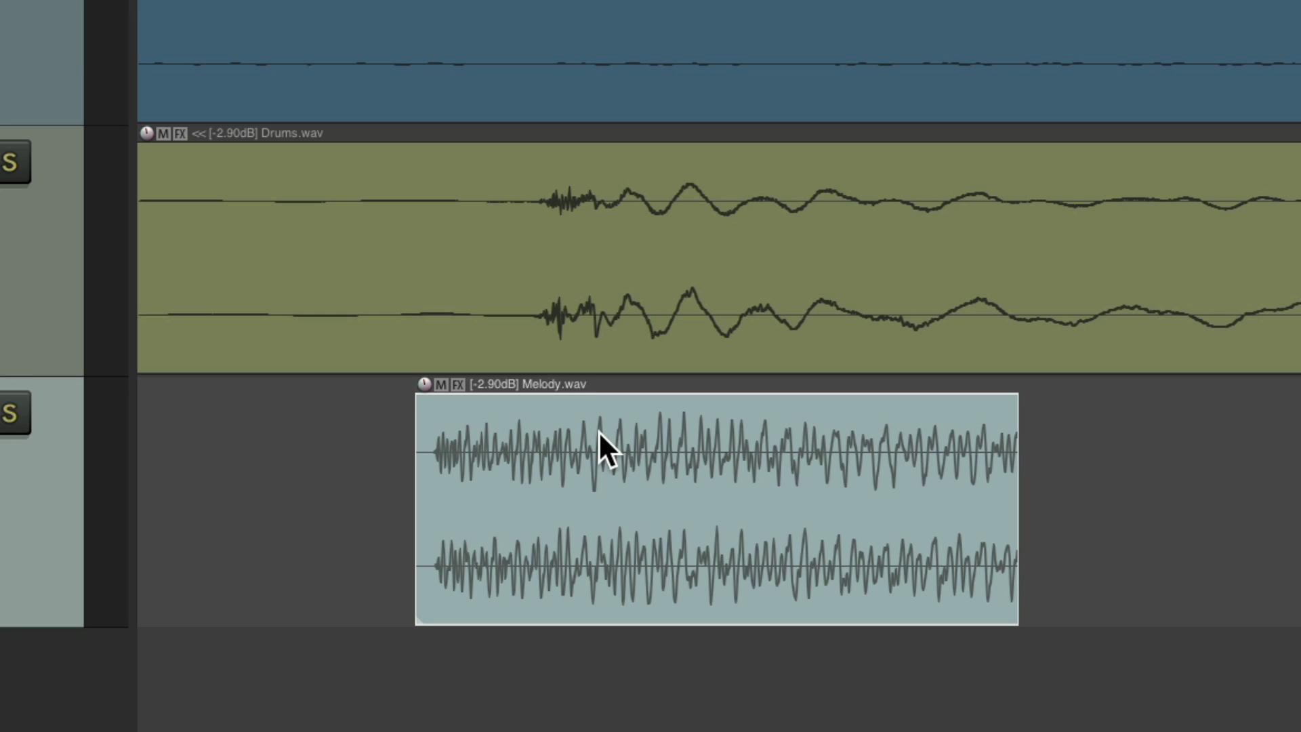
# - Look up the action assigned to NumPad + and compare the horizontal zoom-in and zoom-out actions
pyautogui.hotkey('shift', '/')
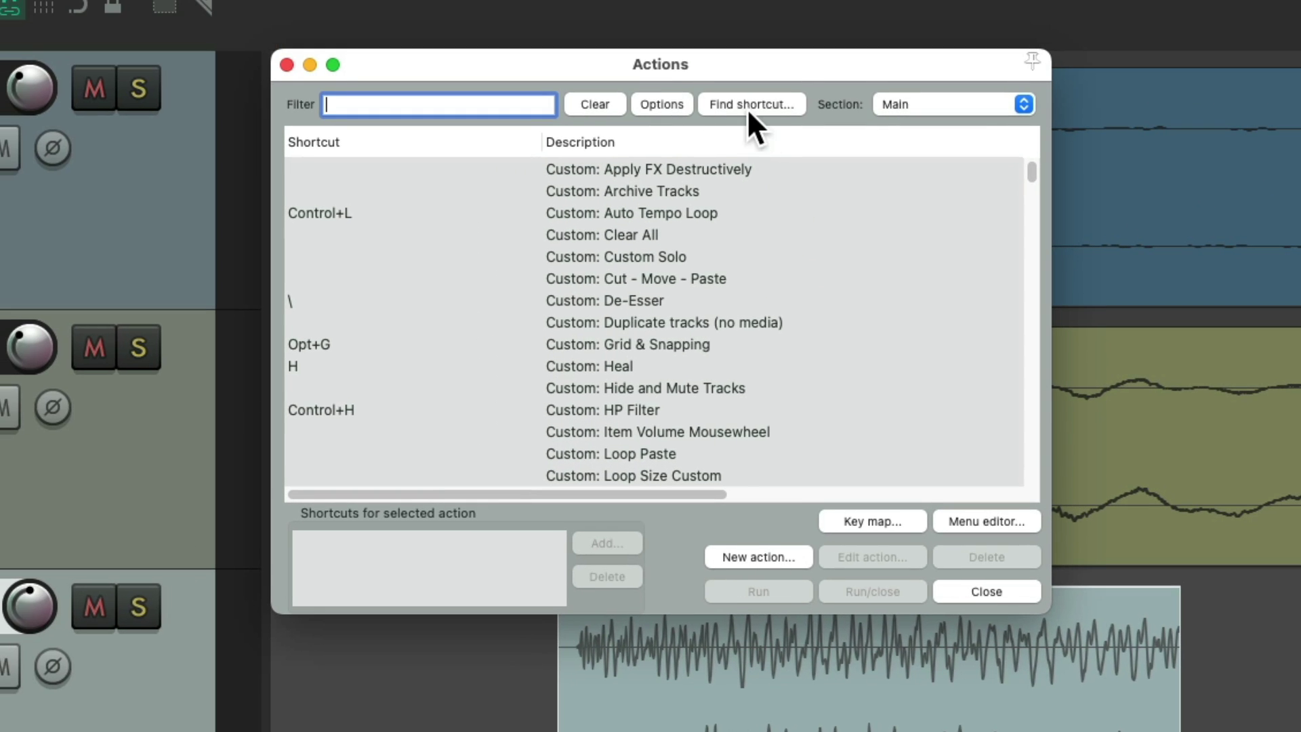
pyautogui.click(749, 109)
pyautogui.press('KP_3')
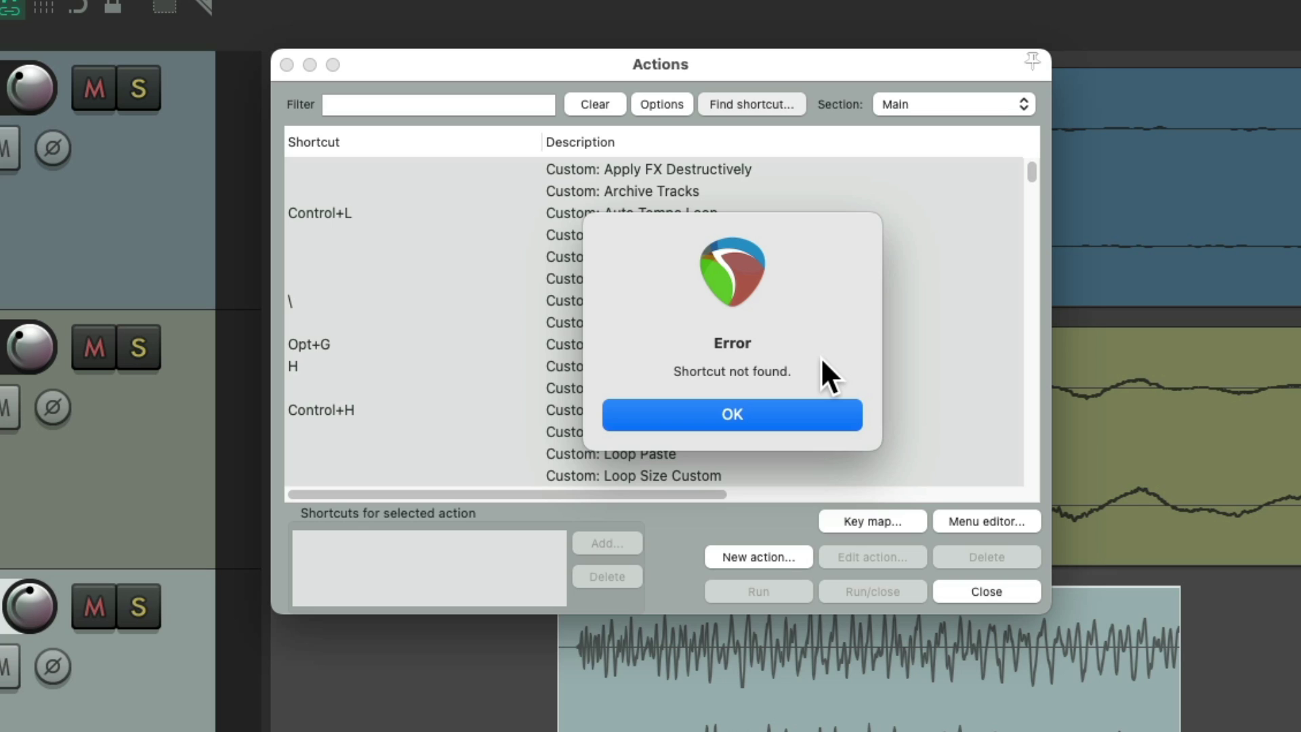
pyautogui.press('Return')
pyautogui.click(759, 102)
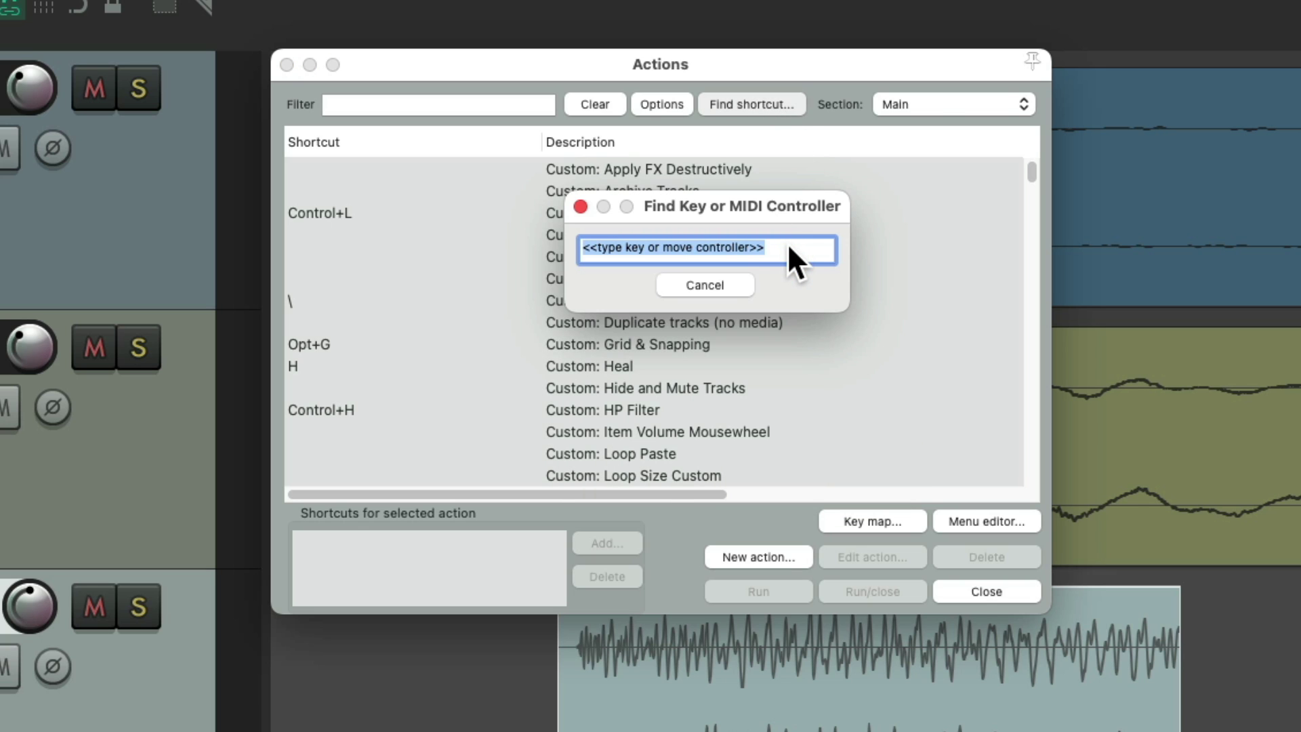
pyautogui.press('KP_Add')
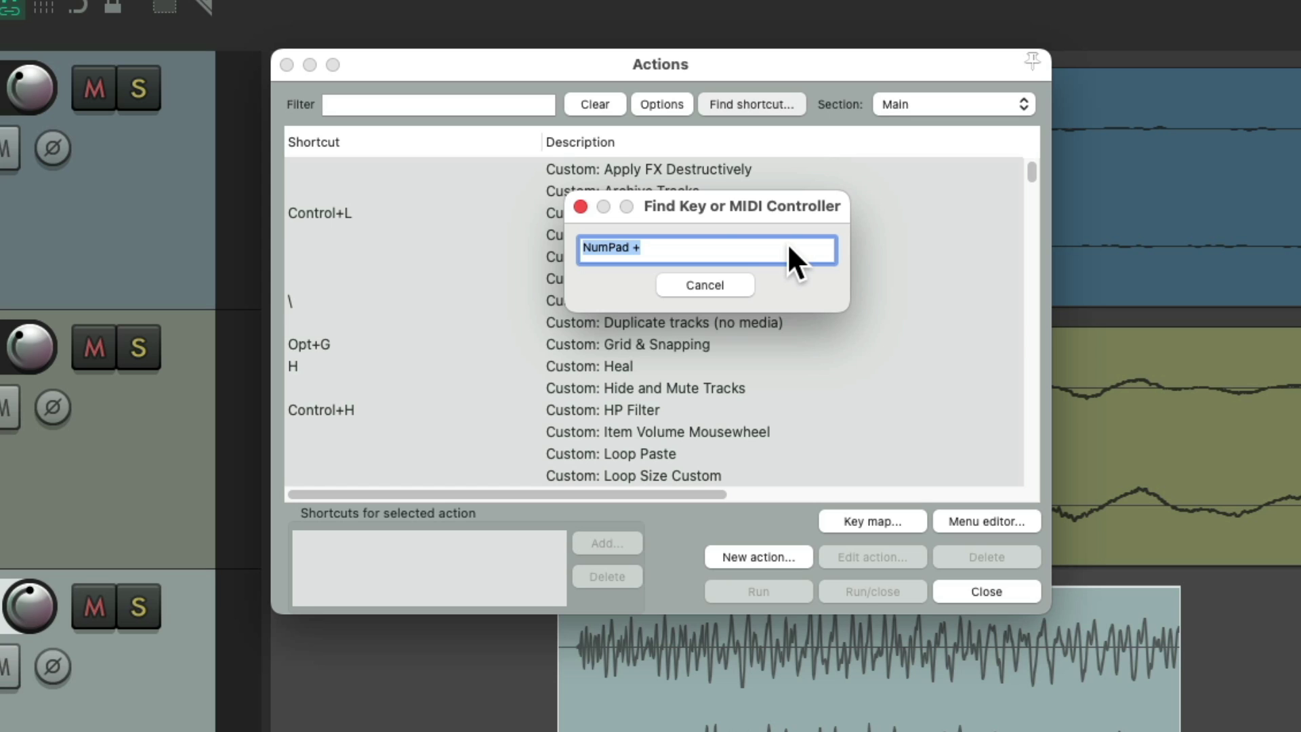
pyautogui.scroll(-3, 787, 242)
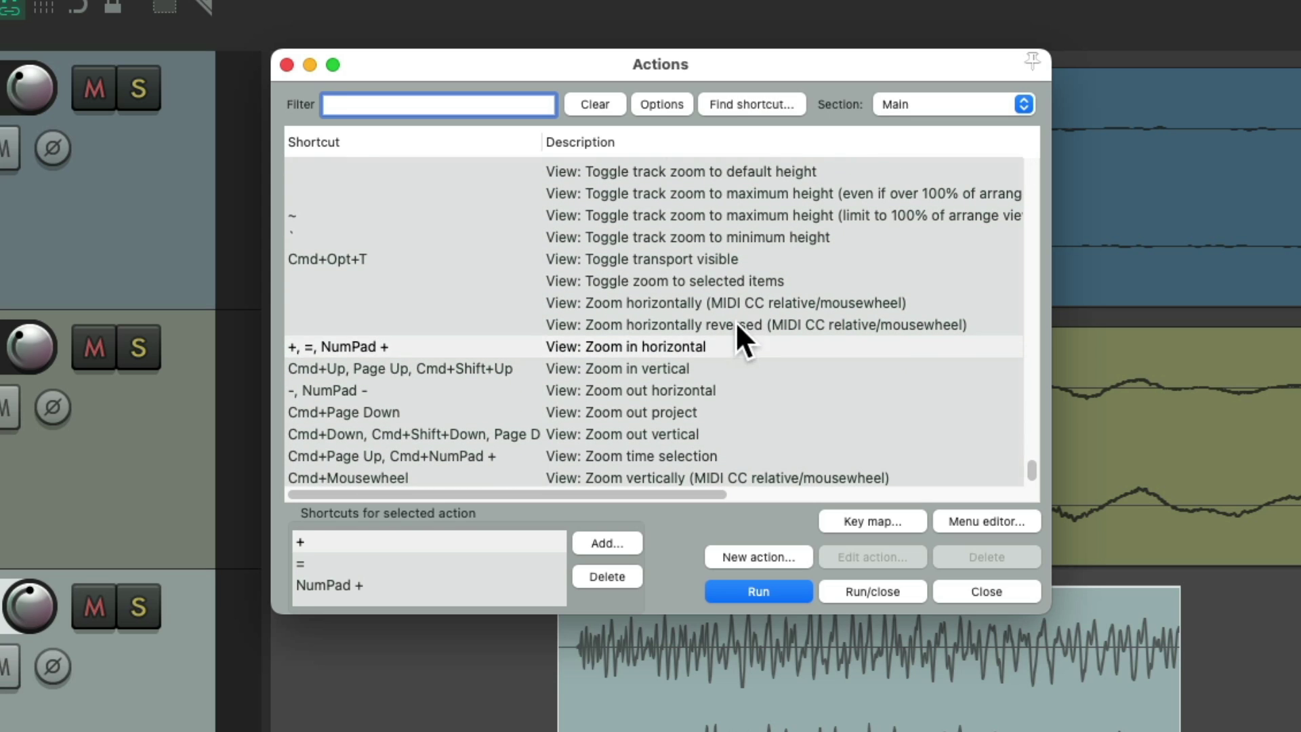
pyautogui.click(739, 344)
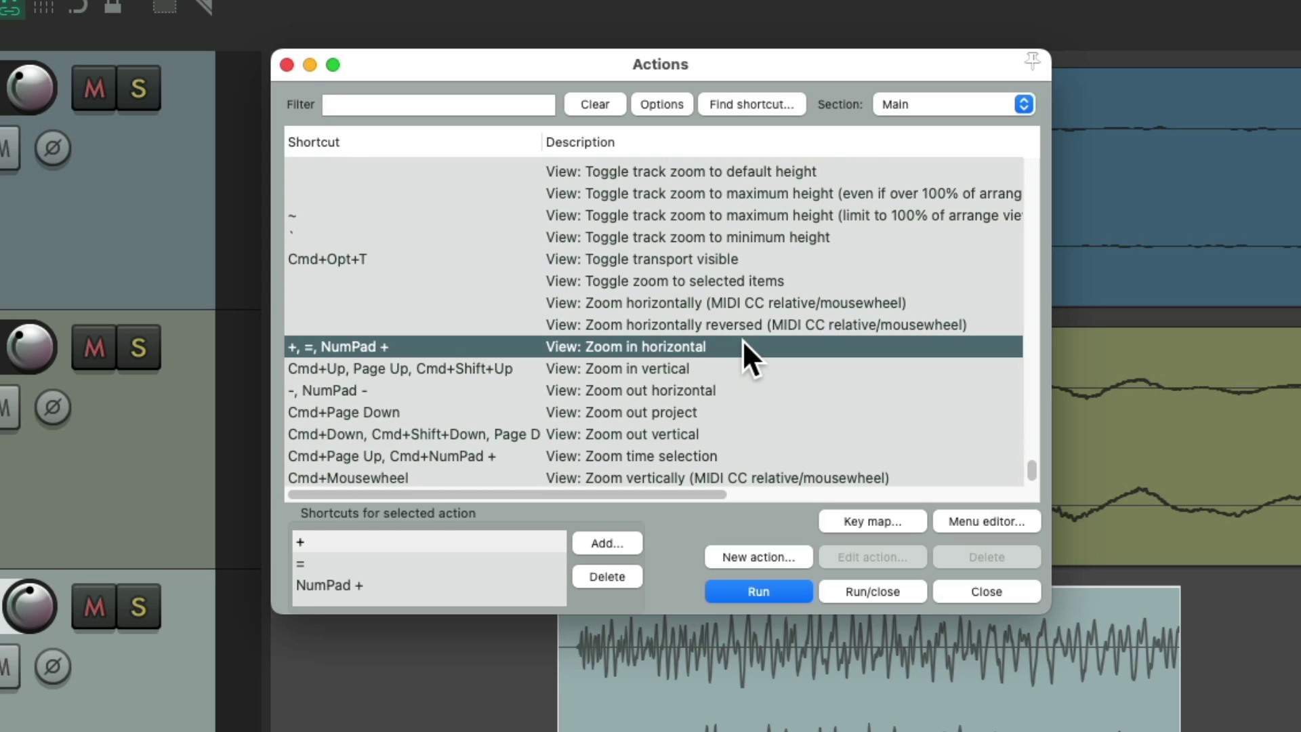
pyautogui.click(750, 390)
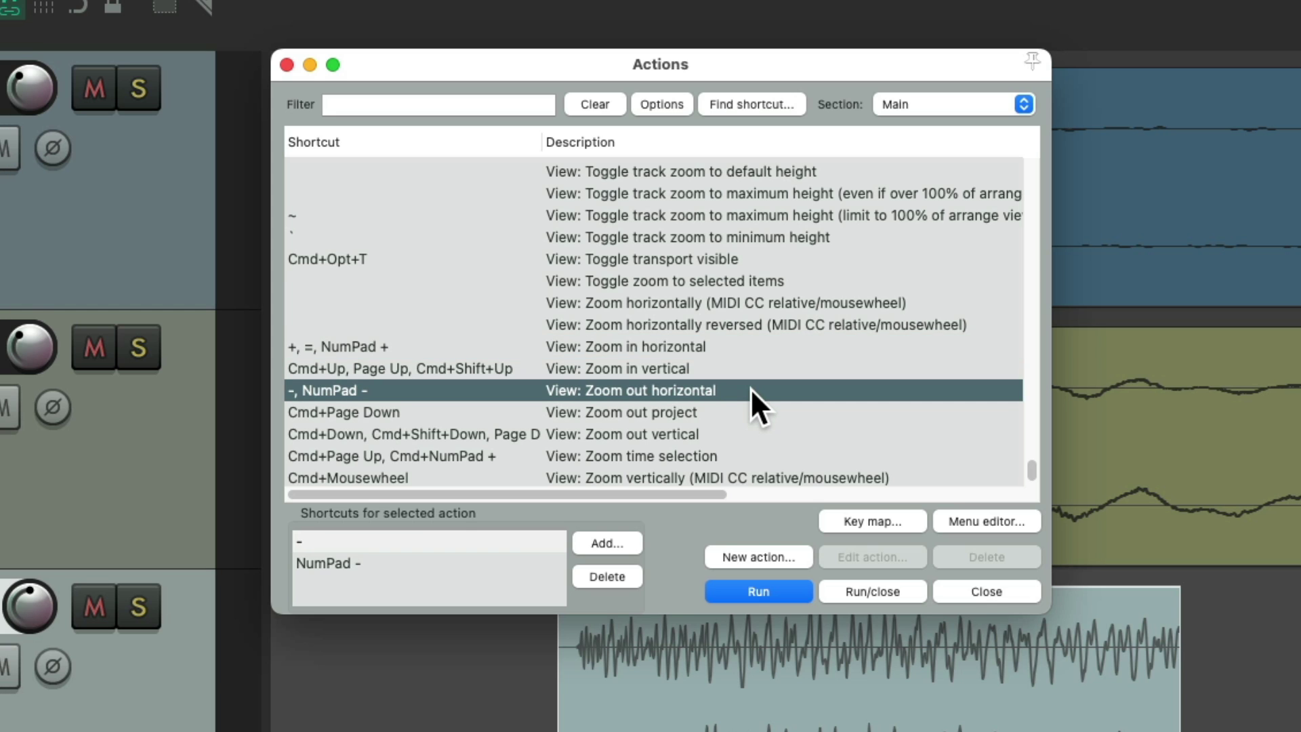
pyautogui.press('Escape')
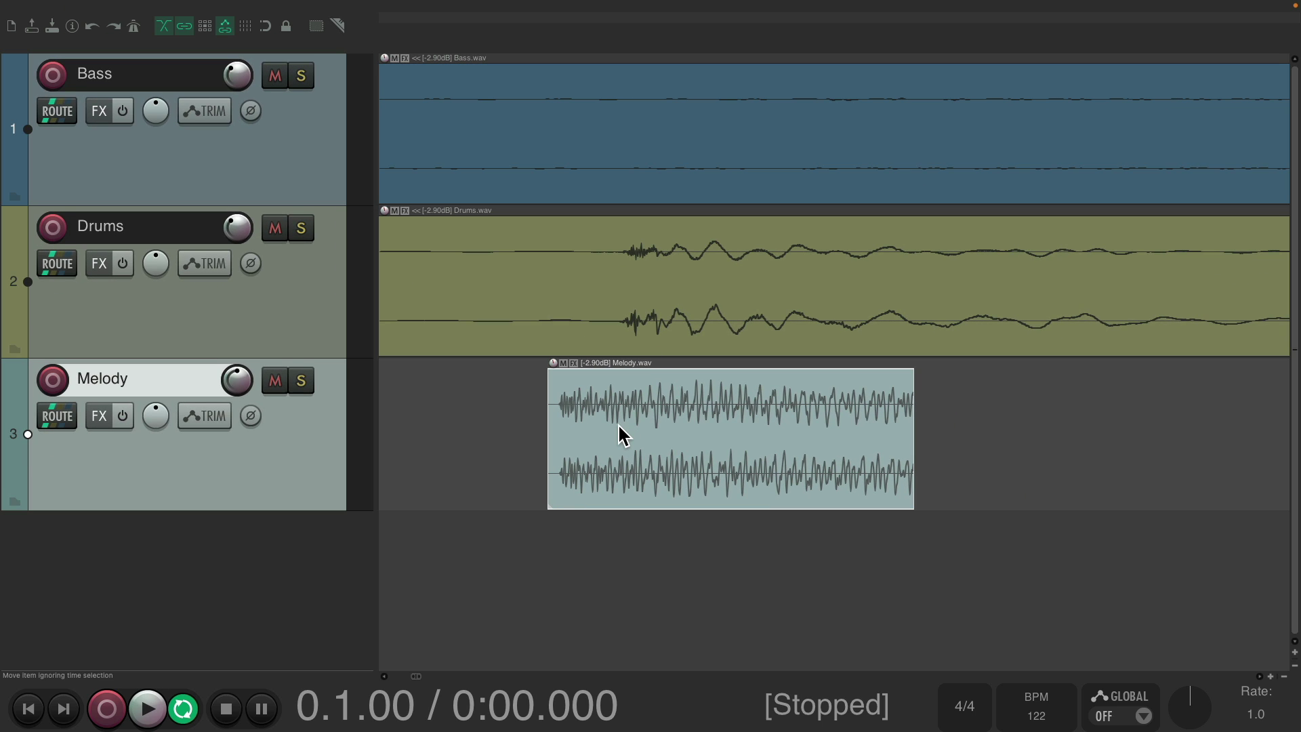
# - Zoom the arrange view horizontally in and out around the Melody item
pyautogui.press('KP_Add')
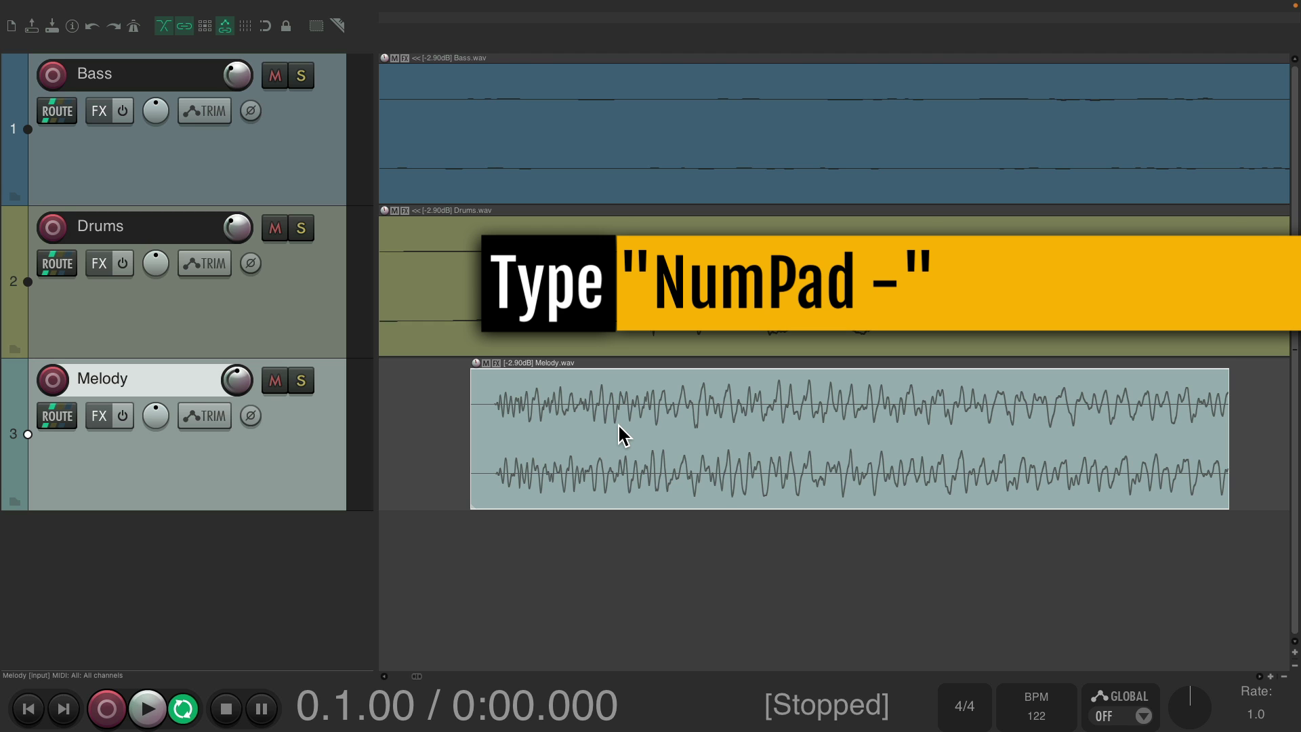
pyautogui.press('KP_Subtract')
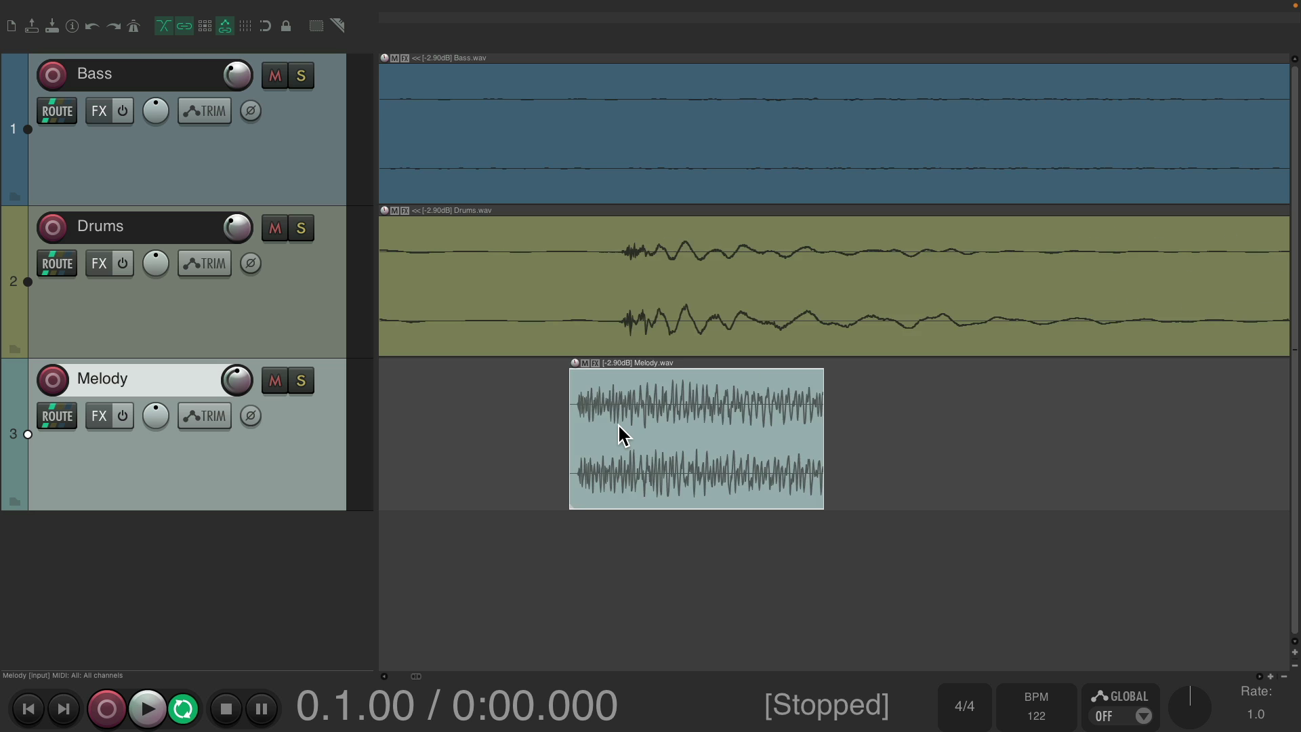
pyautogui.scroll(-3, 622, 433)
pyautogui.scroll(5, 622, 434)
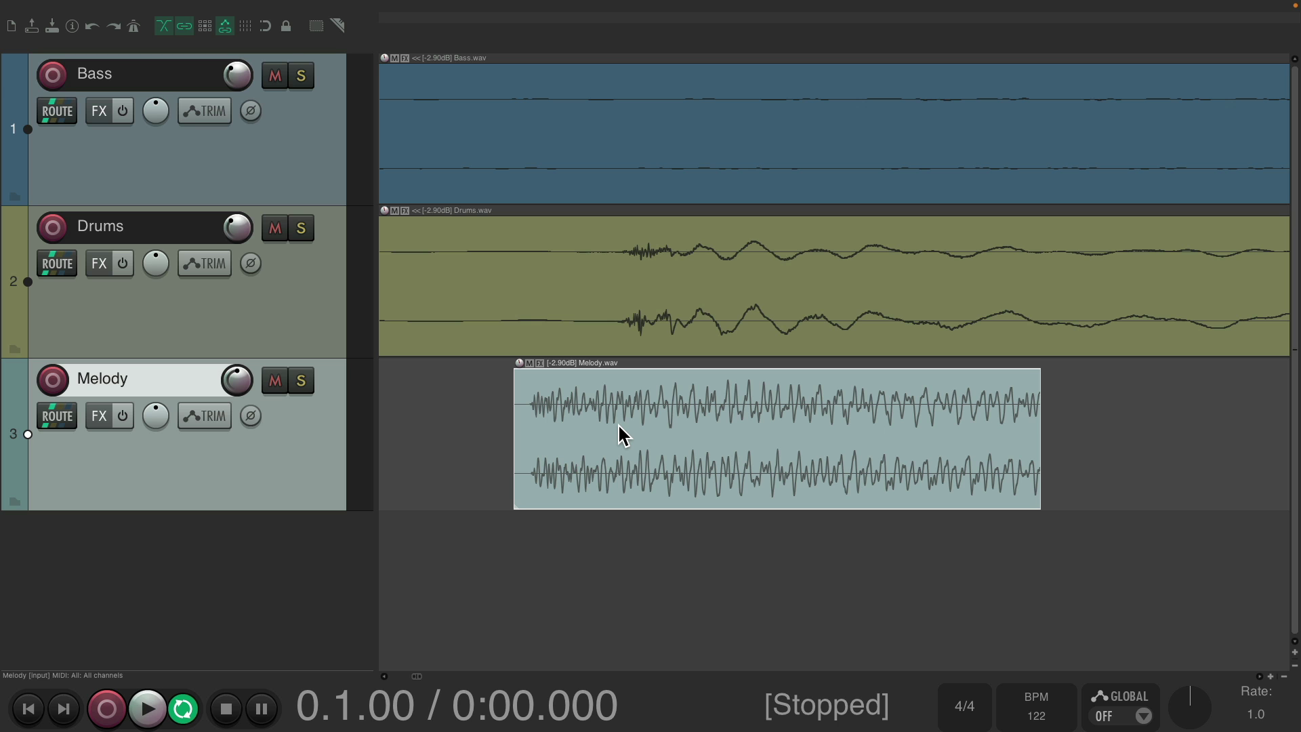
# - Look up the actions assigned to Opt+NumPad 4 and Opt+NumPad 6 in the action list
pyautogui.hotkey('shift', '/')
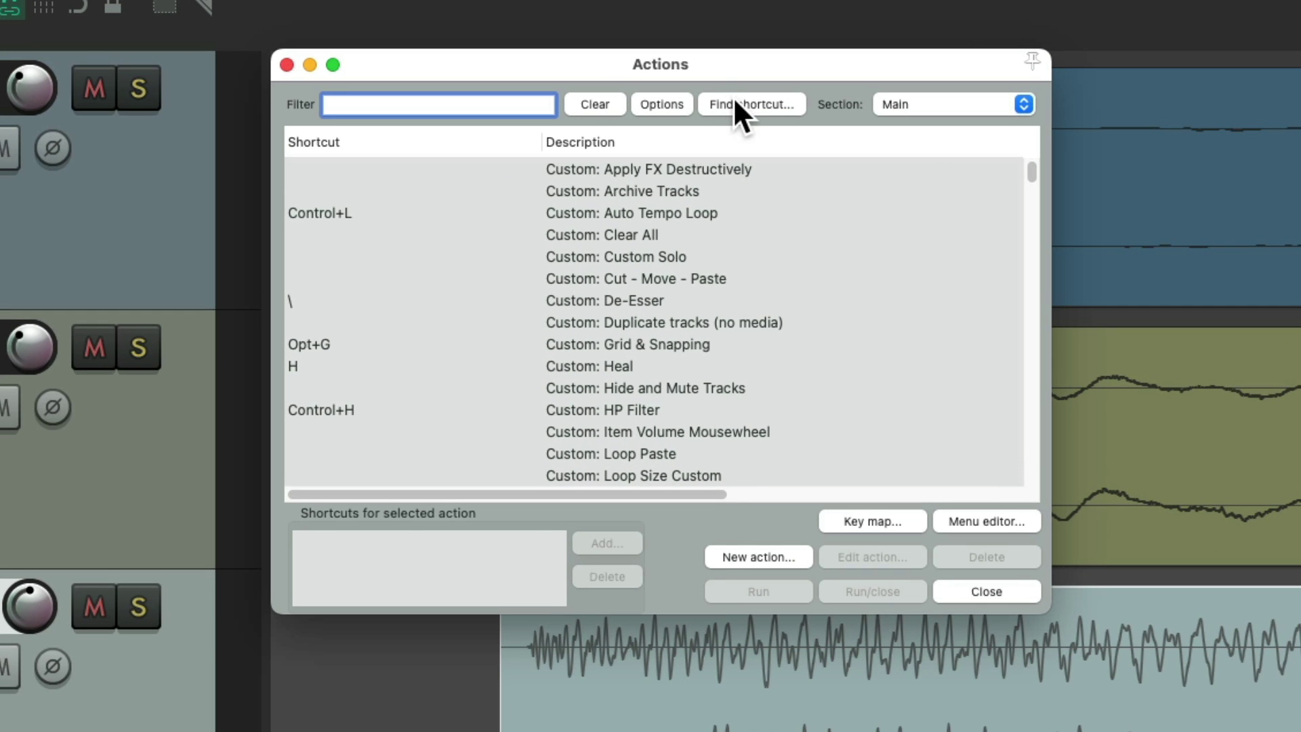
pyautogui.click(734, 103)
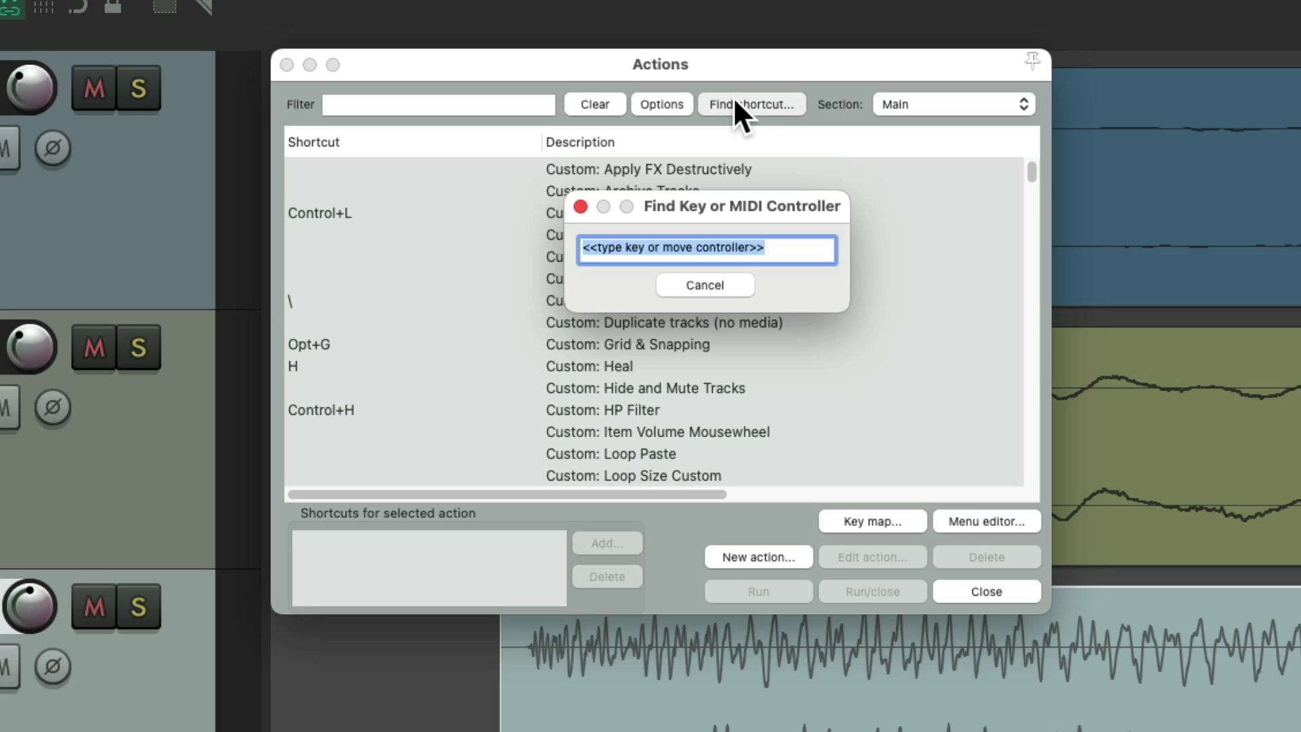
pyautogui.press('alt+KP_4')
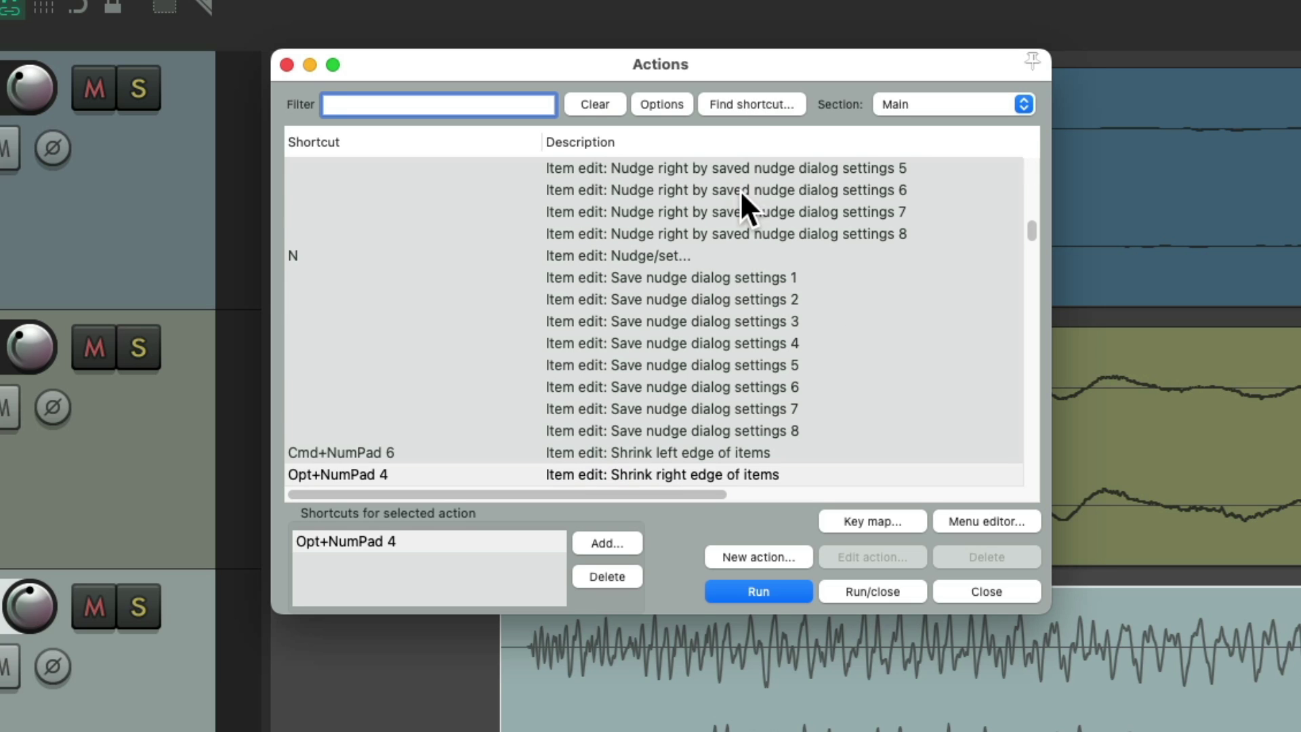
pyautogui.scroll(-3, 768, 211)
pyautogui.click(794, 381)
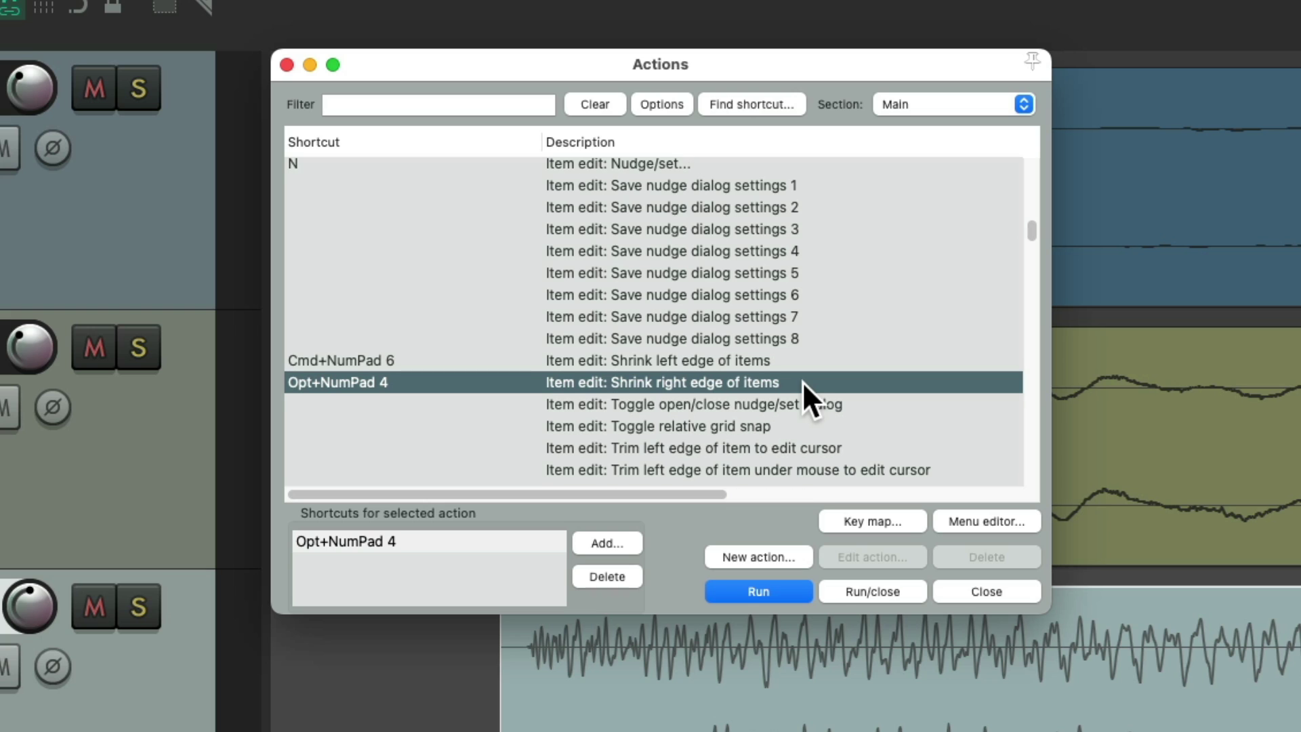
pyautogui.click(767, 106)
pyautogui.press('alt+KP_6')
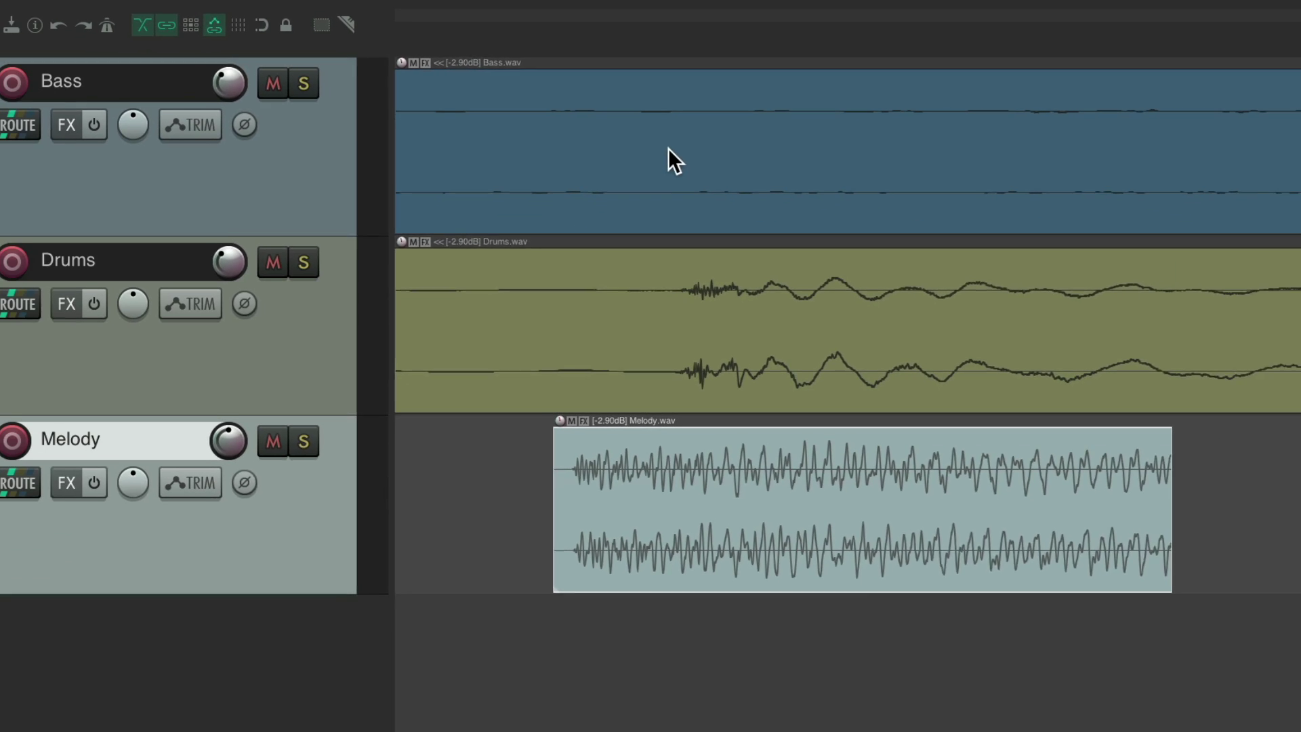
# - Shrink the right edge of the Melody item in several small nudges
pyautogui.scroll(-2, 907, 495)
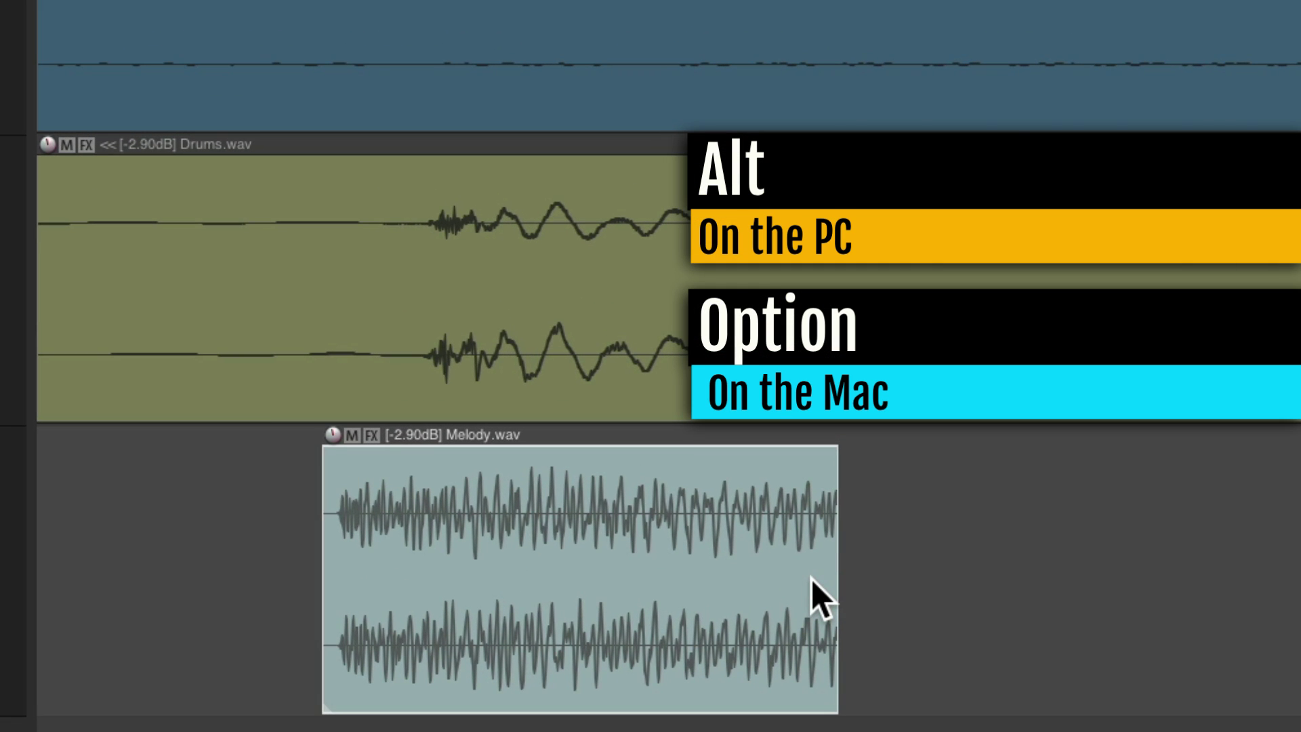
pyautogui.press('alt+KP_4')
pyautogui.press('alt+KP_4')
pyautogui.press('alt+KP_4')
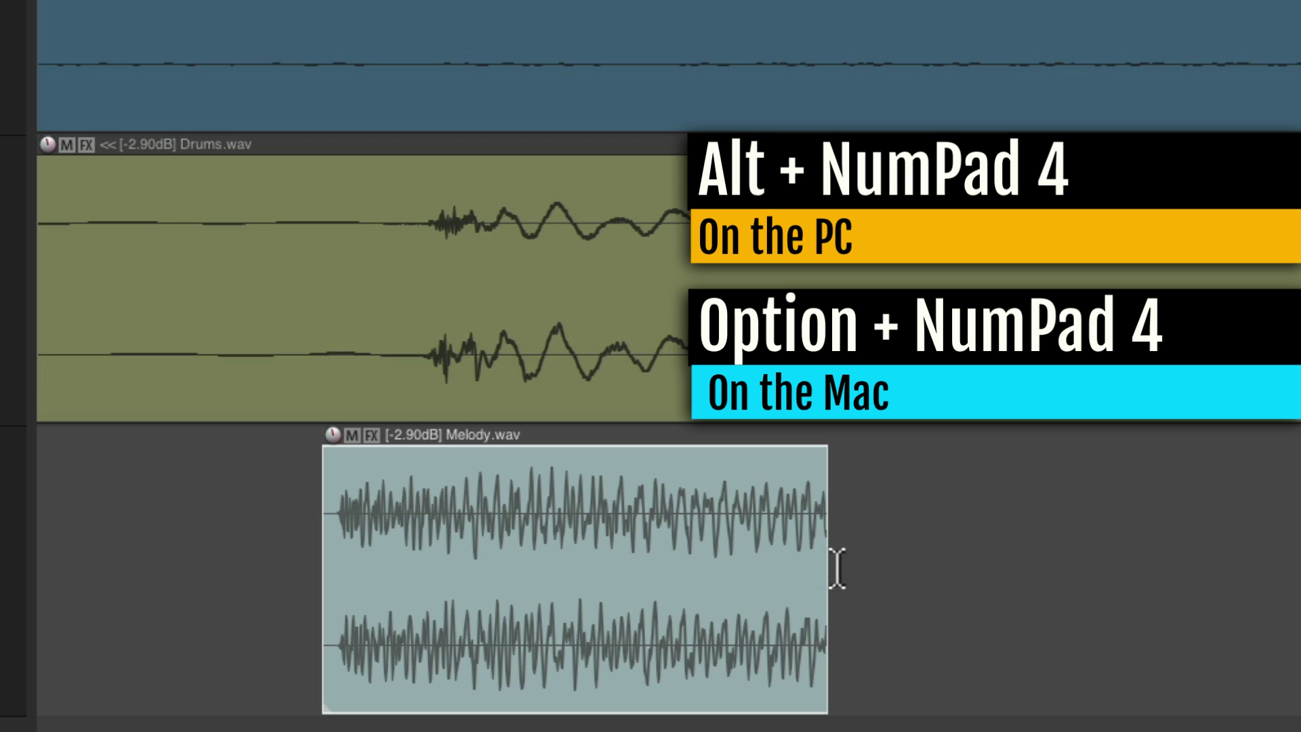
pyautogui.press('alt+KP_4')
pyautogui.press('alt+KP_4')
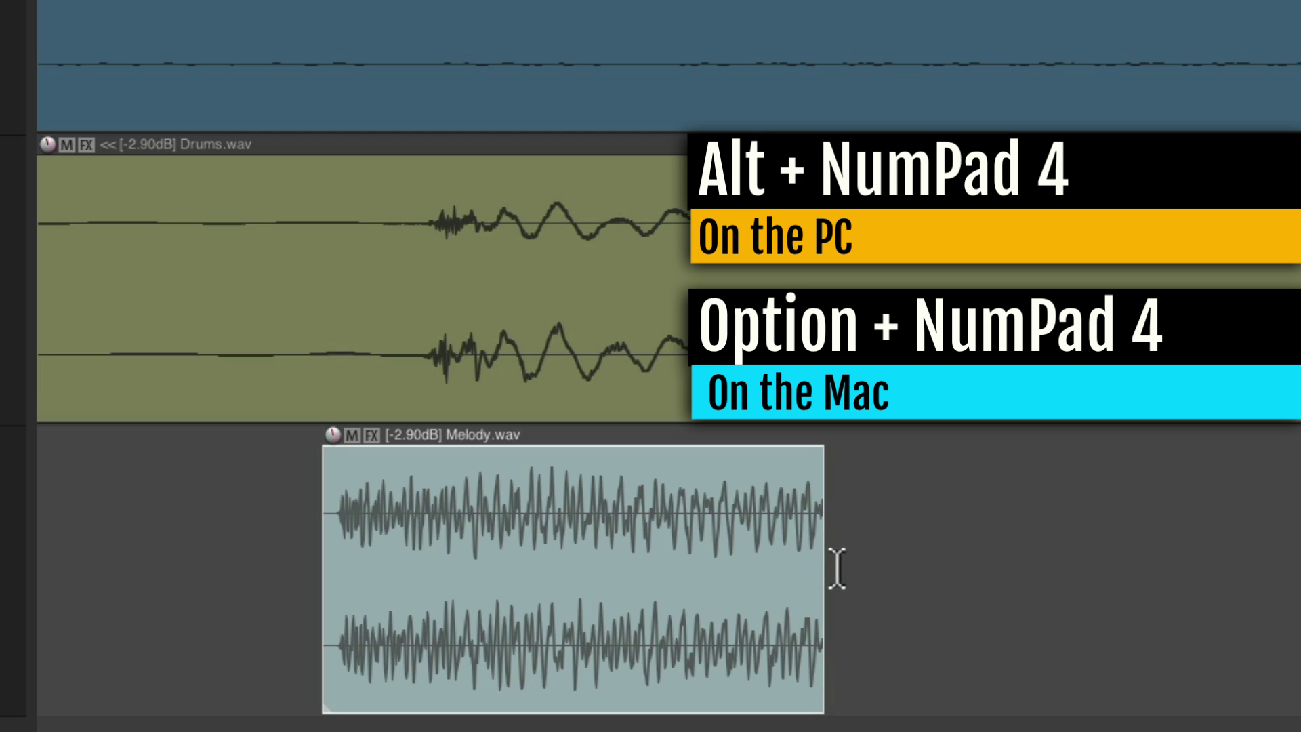
# - Grow the right edge of the Melody item with three small nudges
pyautogui.press('alt+KP_6')
pyautogui.press('alt+KP_6')
pyautogui.press('alt+KP_6')
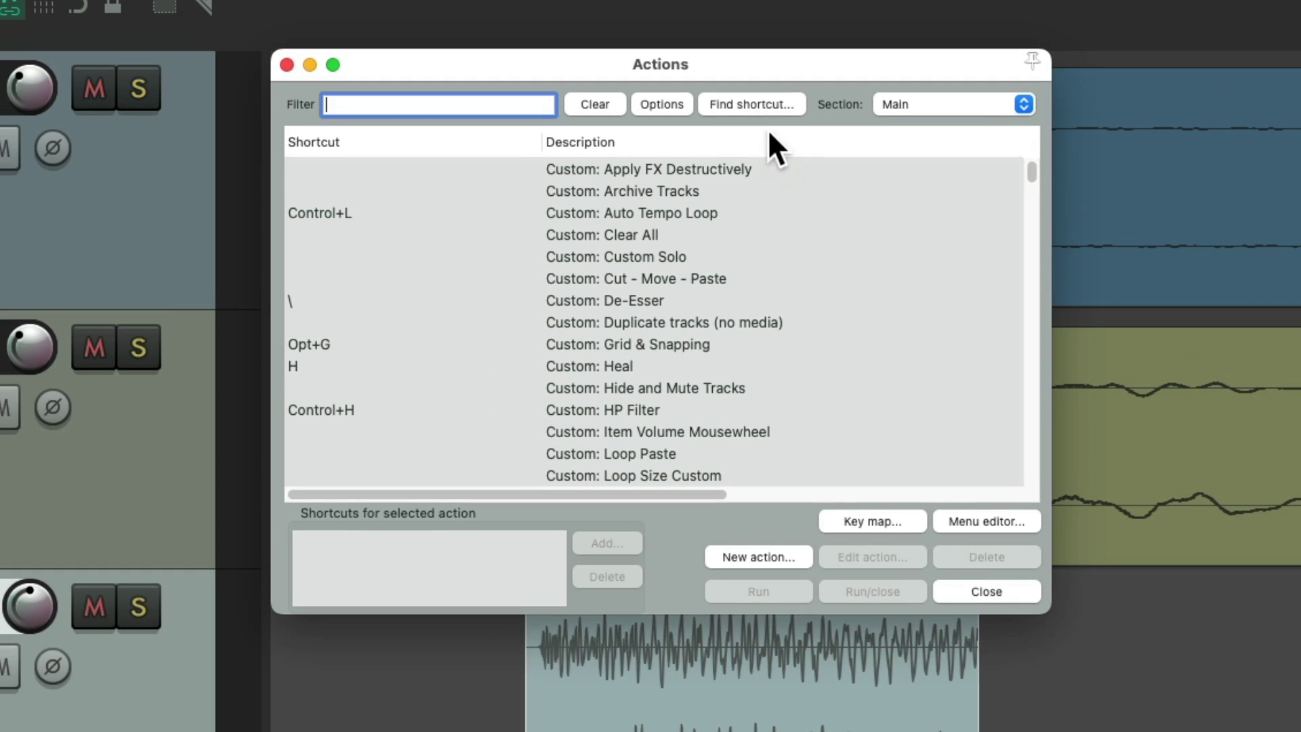
# - Look up the action assigned to Cmd+NumPad 4 in the action list
pyautogui.click(738, 98)
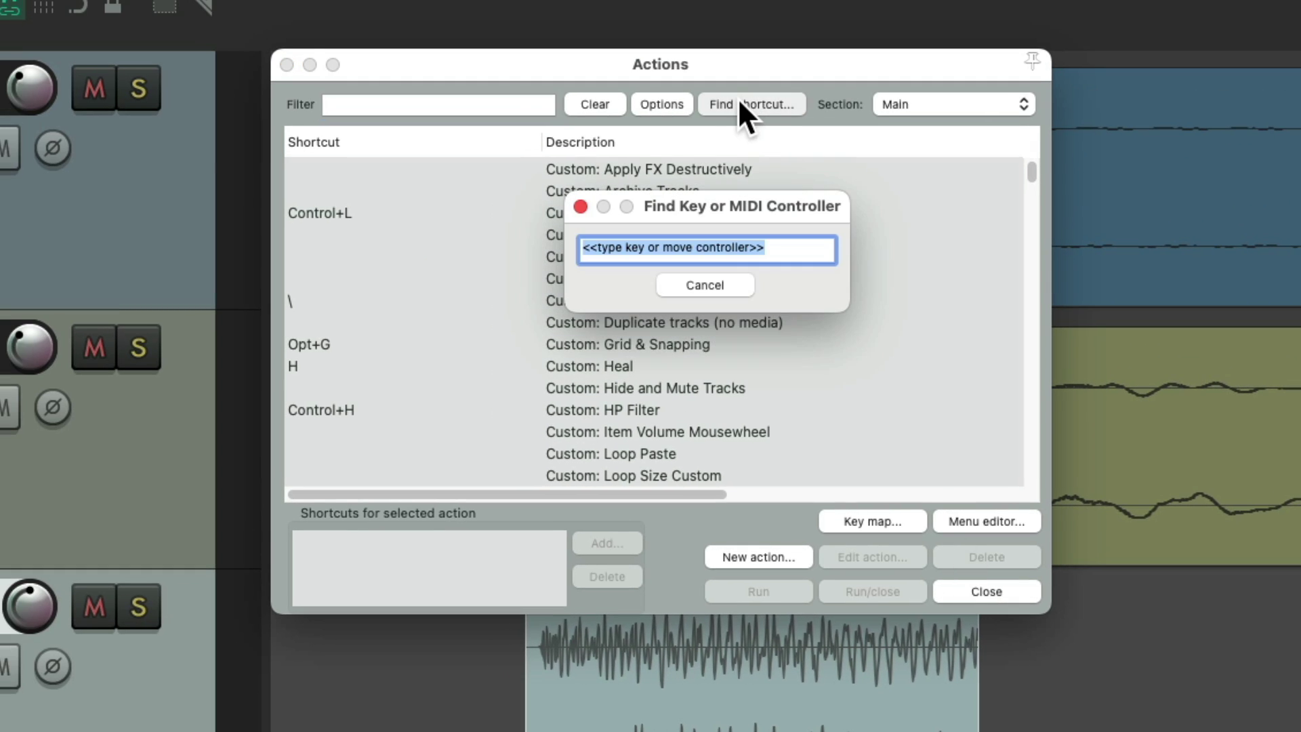
pyautogui.press('super+KP_4')
pyautogui.scroll(-5, 718, 260)
pyautogui.click(775, 370)
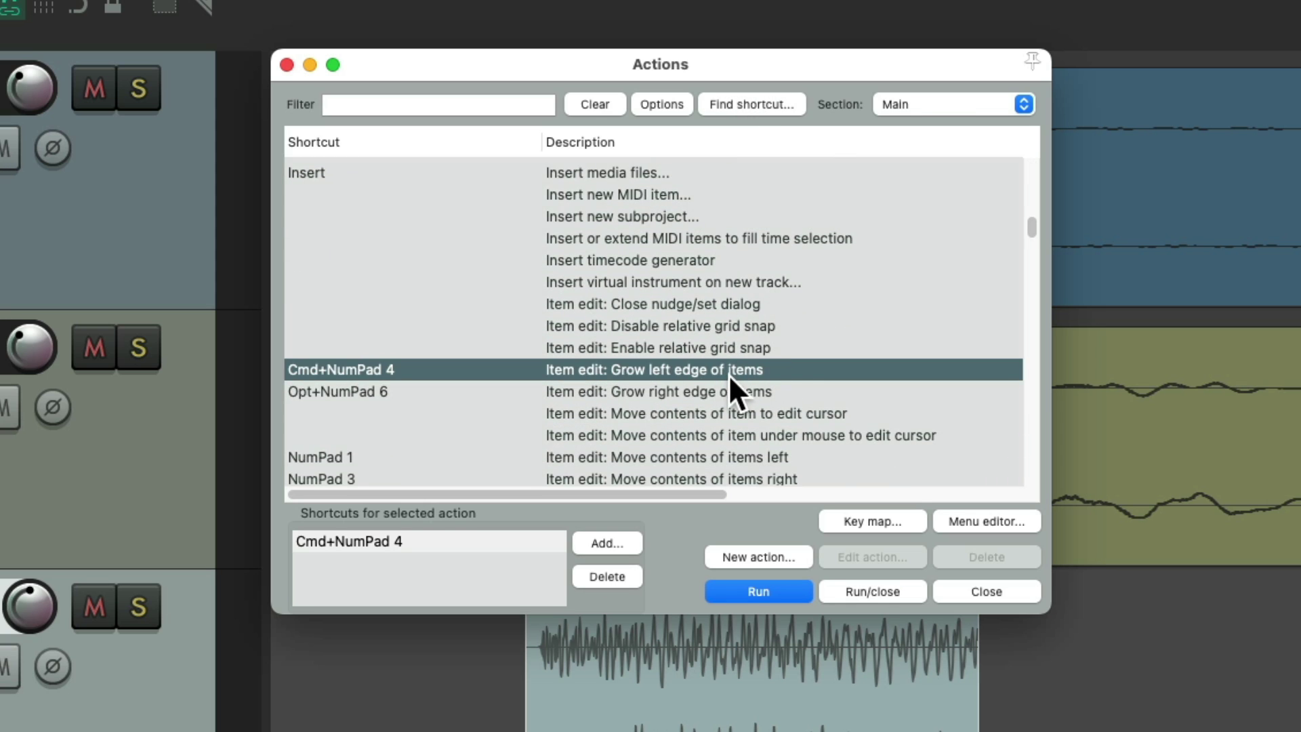
pyautogui.press('Escape')
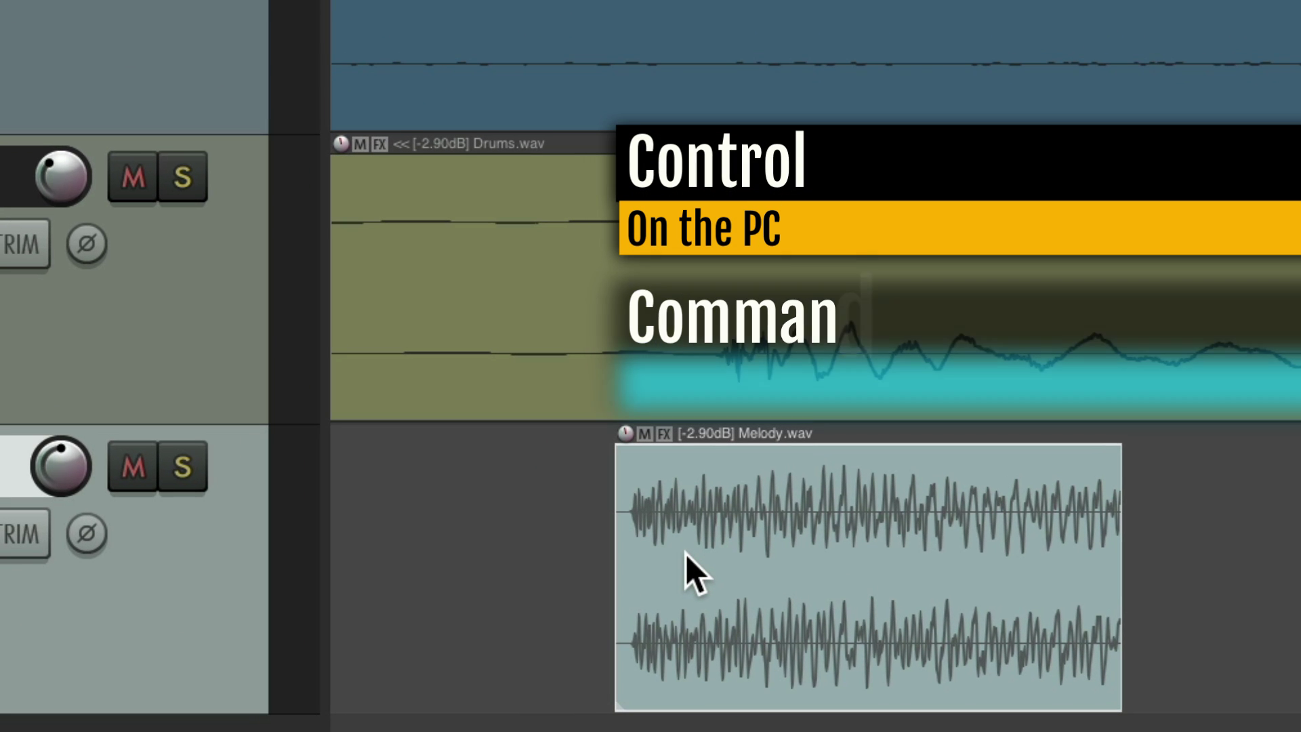
# - Grow the left edge of the Melody item slightly
pyautogui.press('ctrl+KP_4')
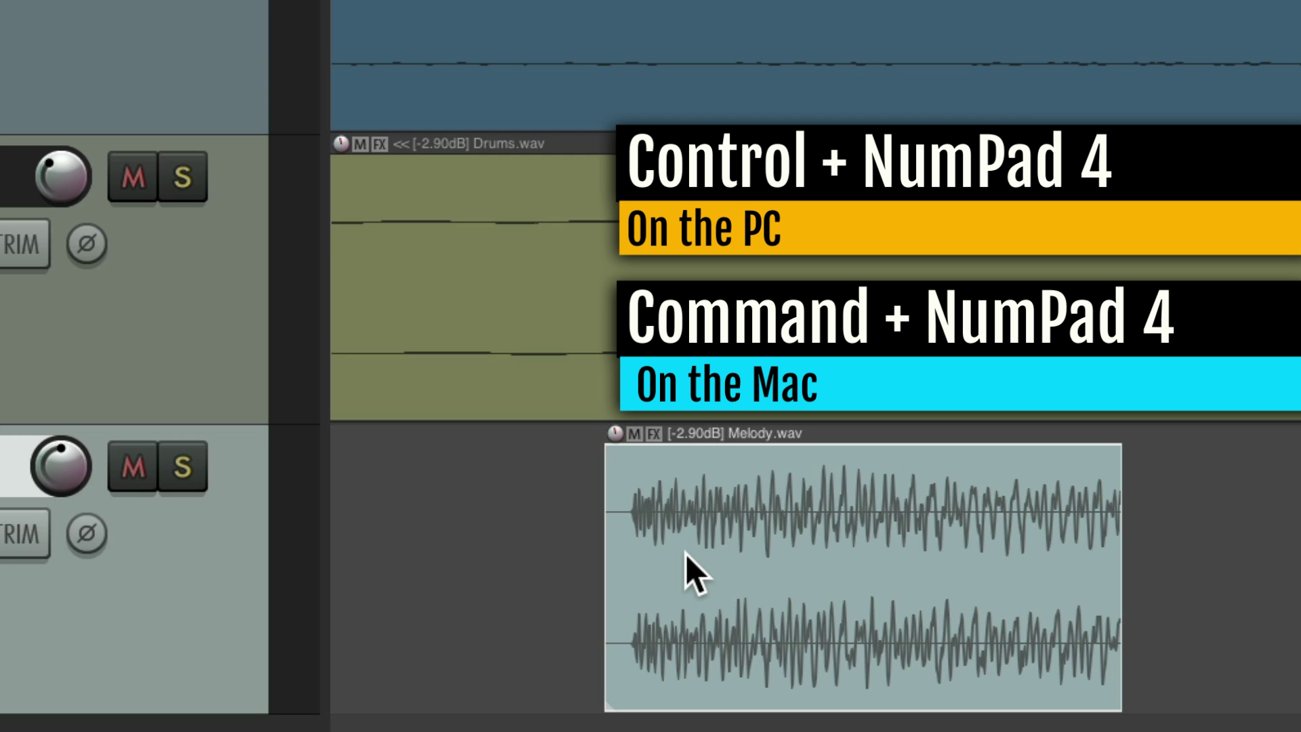
pyautogui.scroll(4, 757, 580)
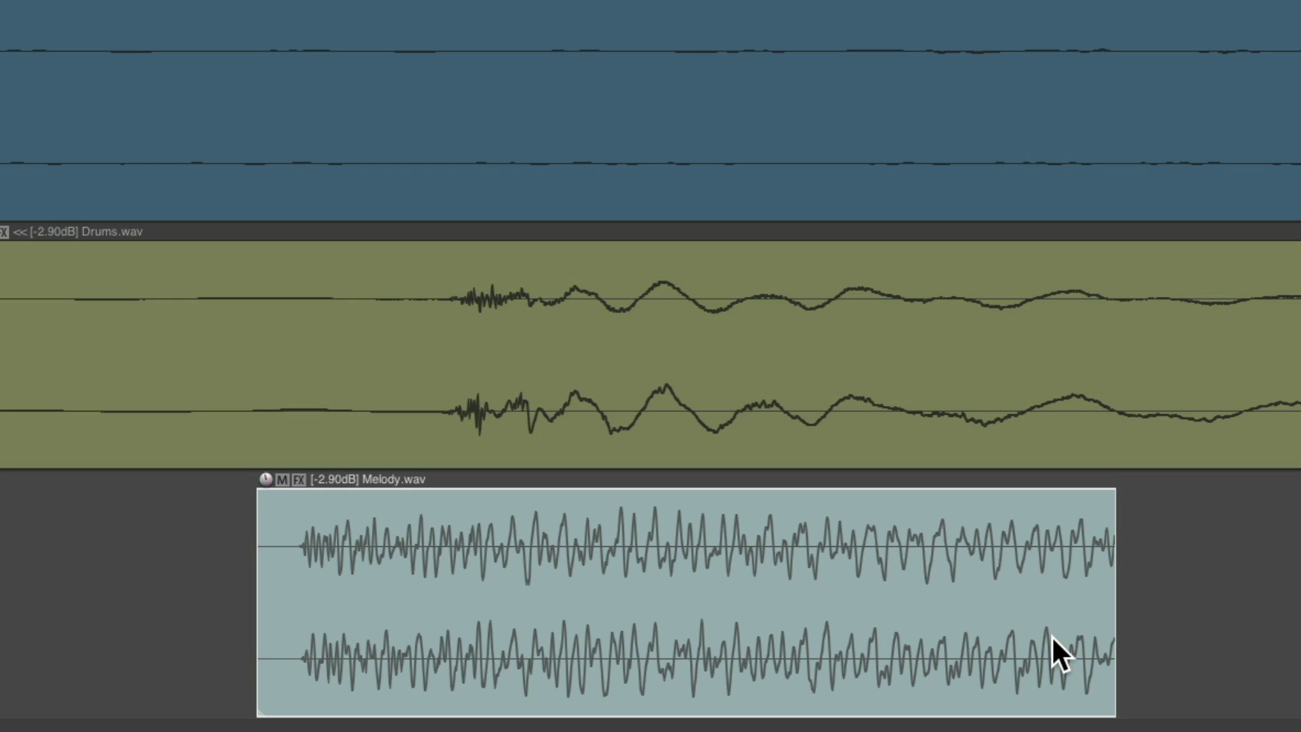
# - Nudge the whole Melody item left and right in time
pyautogui.press('KP_4')
pyautogui.press('KP_6')
pyautogui.press('KP_6')
pyautogui.press('KP_6')
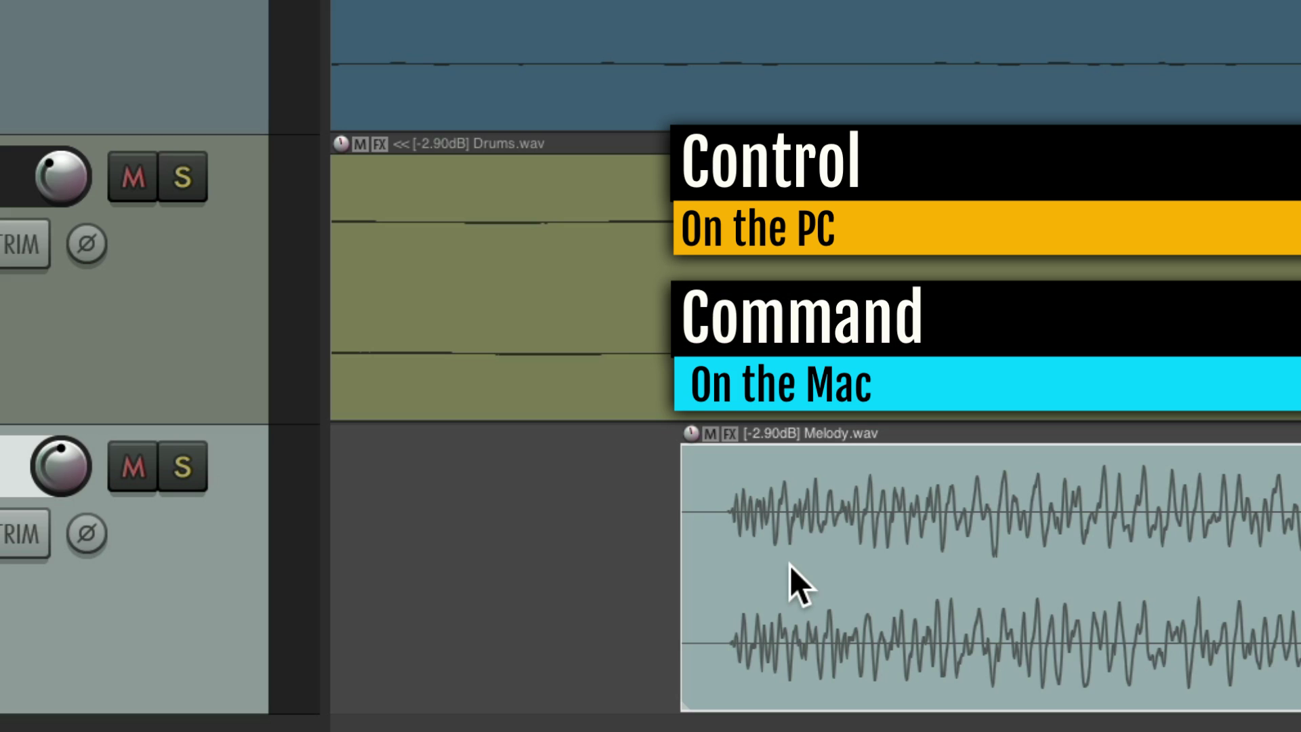
# - Grow the left edge of the Melody item with four small nudges
pyautogui.press('ctrl+KP_4')
pyautogui.press('ctrl+KP_4')
pyautogui.press('ctrl+KP_4')
pyautogui.press('ctrl+KP_4')
# - Shrink the left edge of the Melody item with six small nudges
pyautogui.press('ctrl+KP_6')
pyautogui.press('ctrl+KP_6')
pyautogui.press('ctrl+KP_6')
pyautogui.press('ctrl+KP_6')
pyautogui.press('ctrl+KP_6')
pyautogui.press('ctrl+KP_6')
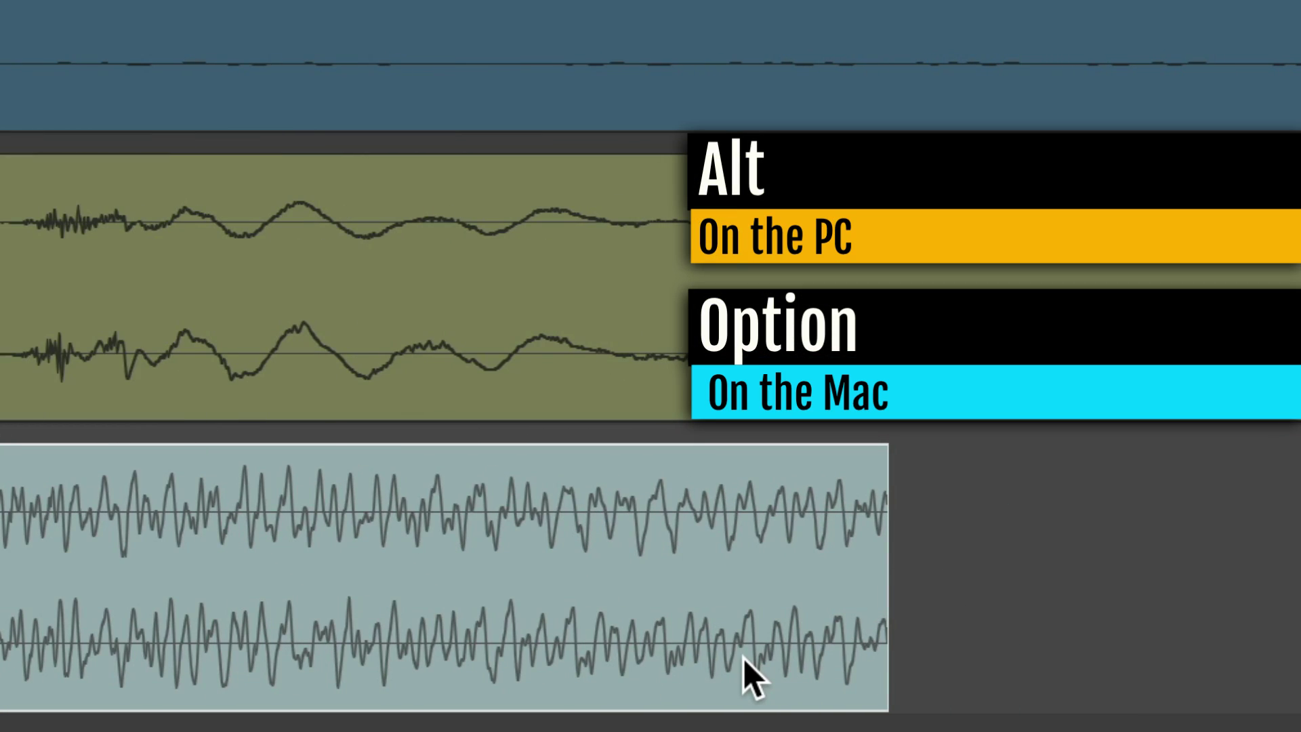
# - Shrink the right edge of the Melody item by two small nudges, and grow it back by two
pyautogui.press('alt+KP_4')
pyautogui.press('alt+KP_4')
pyautogui.press('alt+KP_6')
pyautogui.press('alt+KP_6')
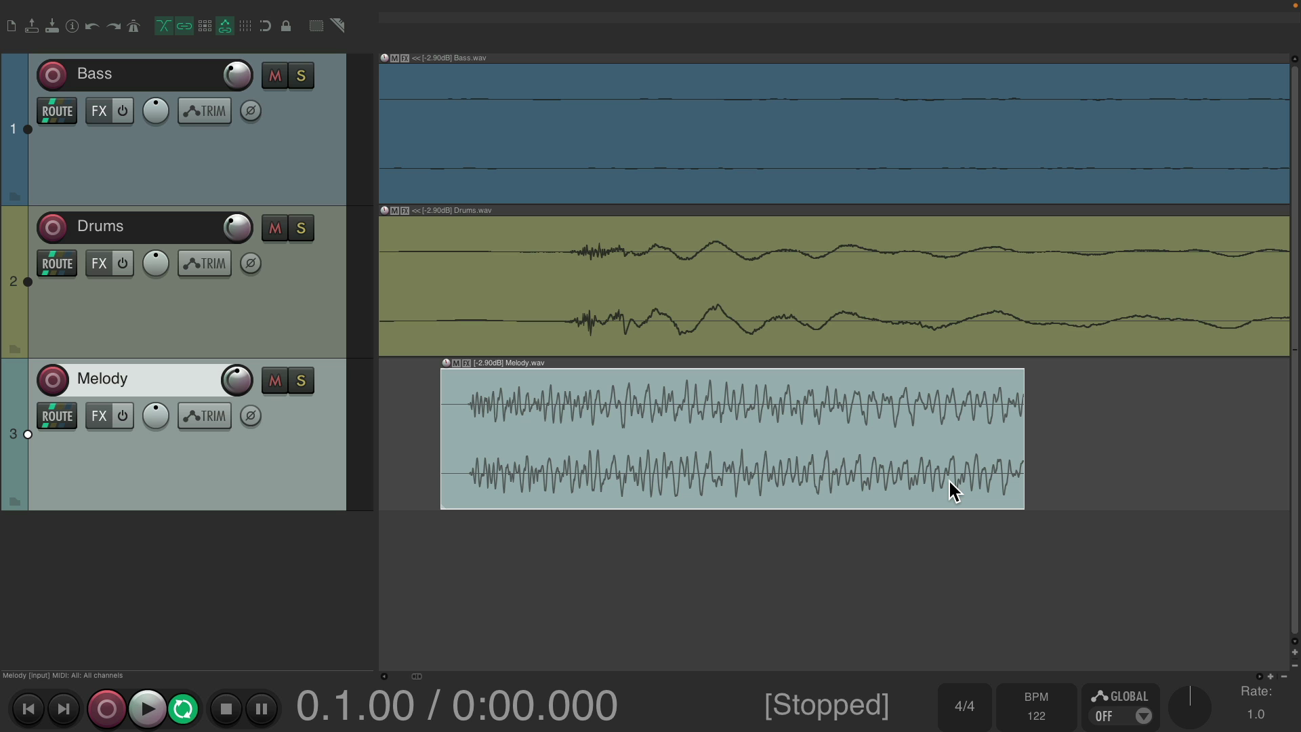
# - Make a time selection spanning the whole Melody item, and zoom to that selection and back out twice
pyautogui.scroll(-4, 880, 416)
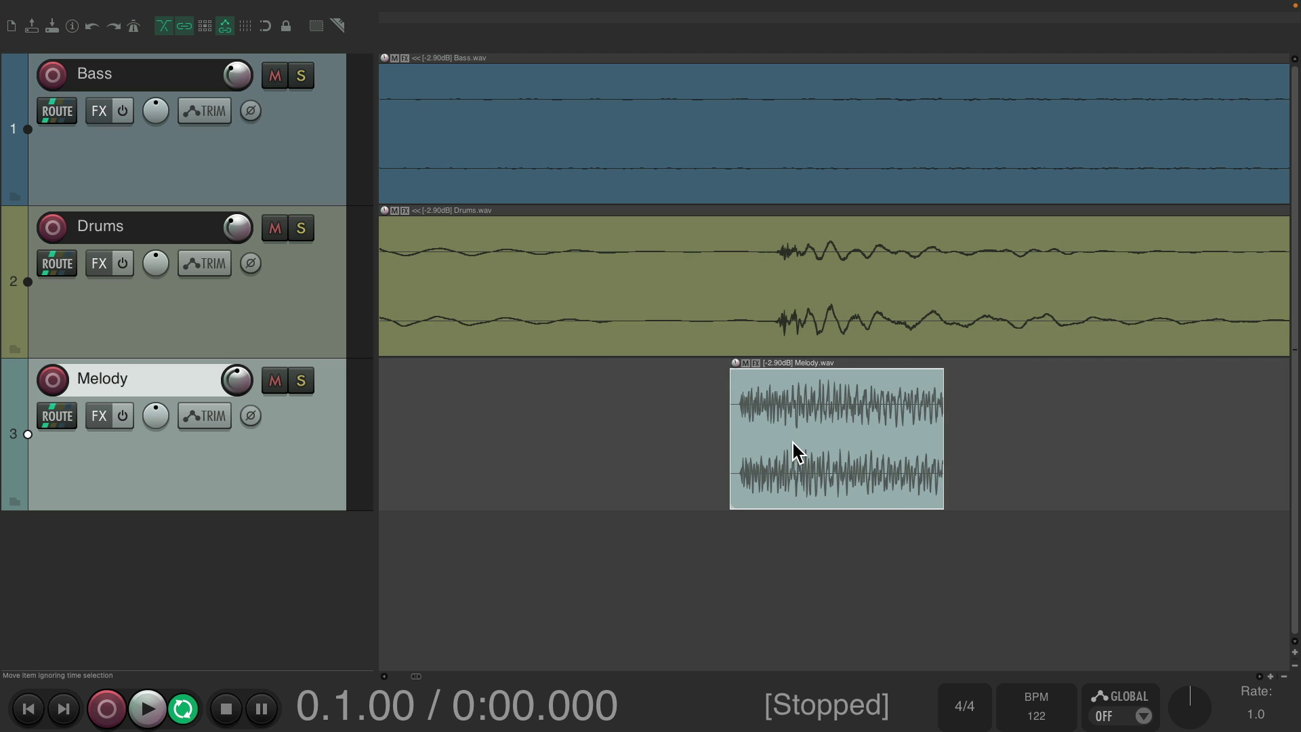
pyautogui.hscroll(3, 792, 450)
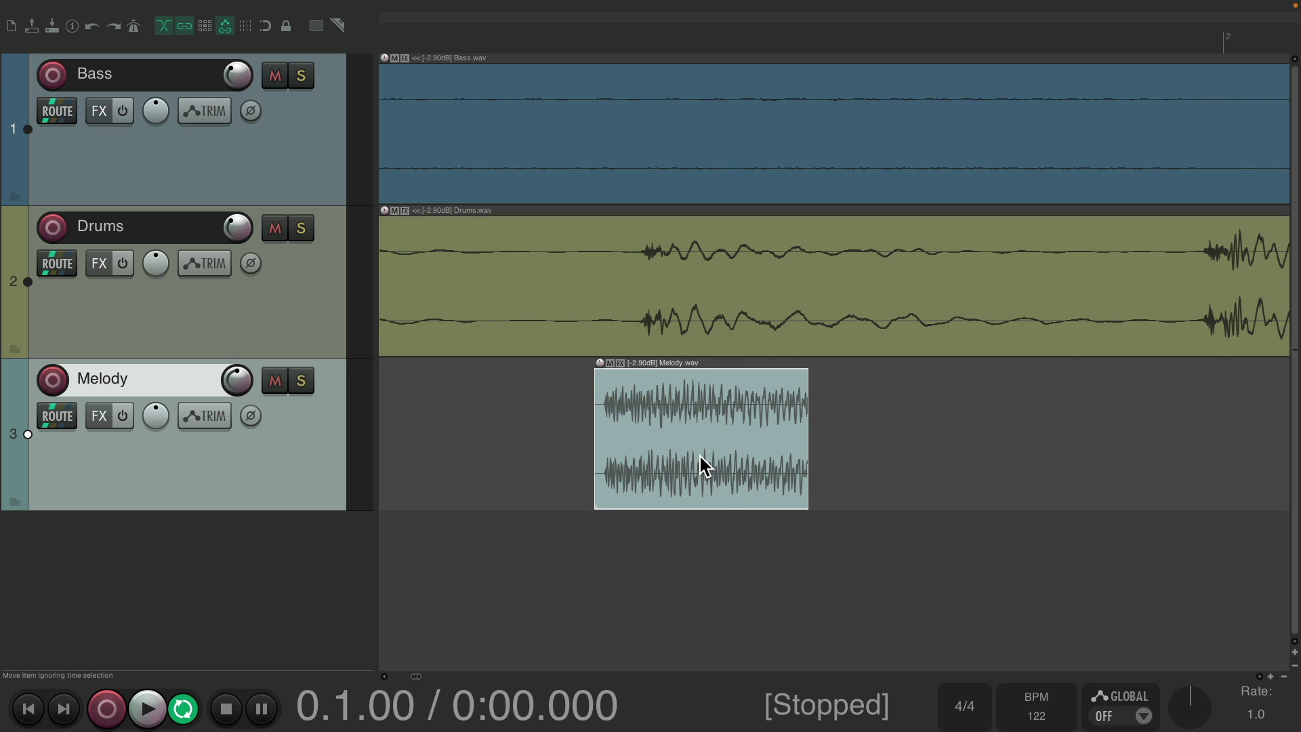
pyautogui.hscroll(1, 678, 462)
pyautogui.moveTo(555, 406); pyautogui.dragTo(805, 414)
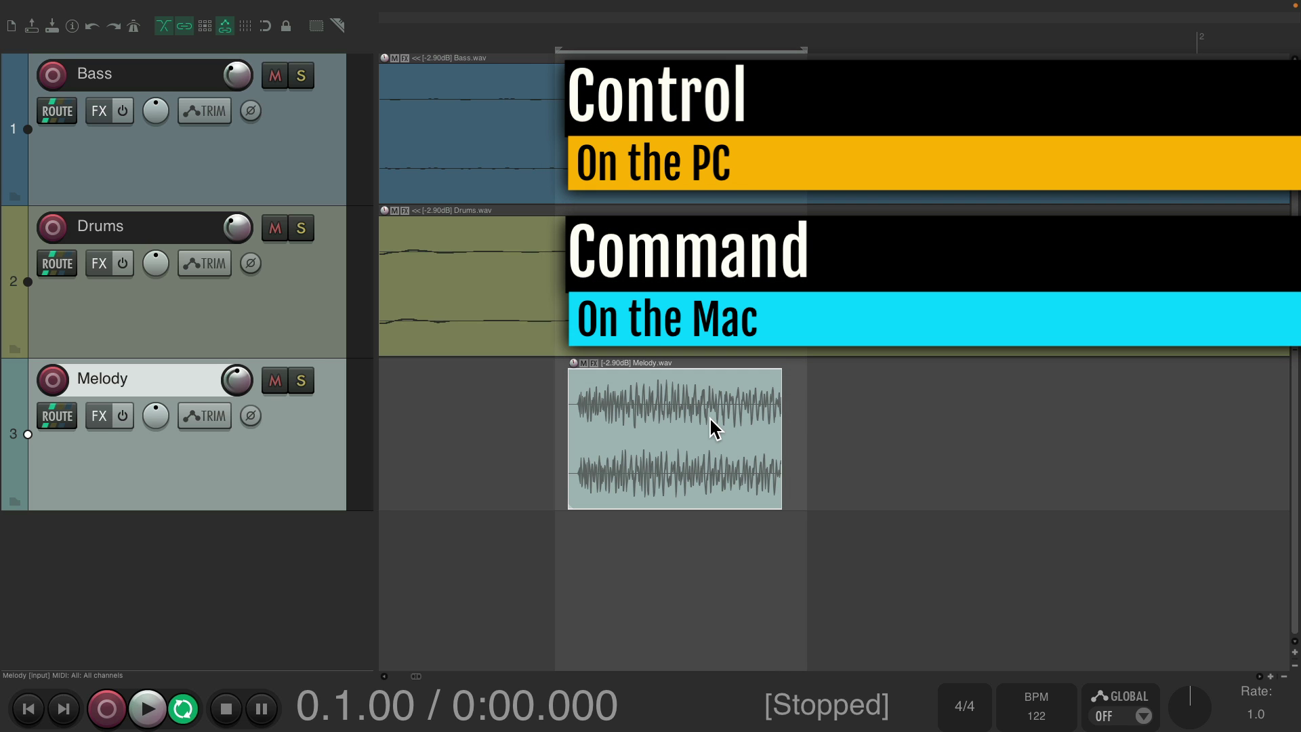
pyautogui.press('ctrl+KP_Add')
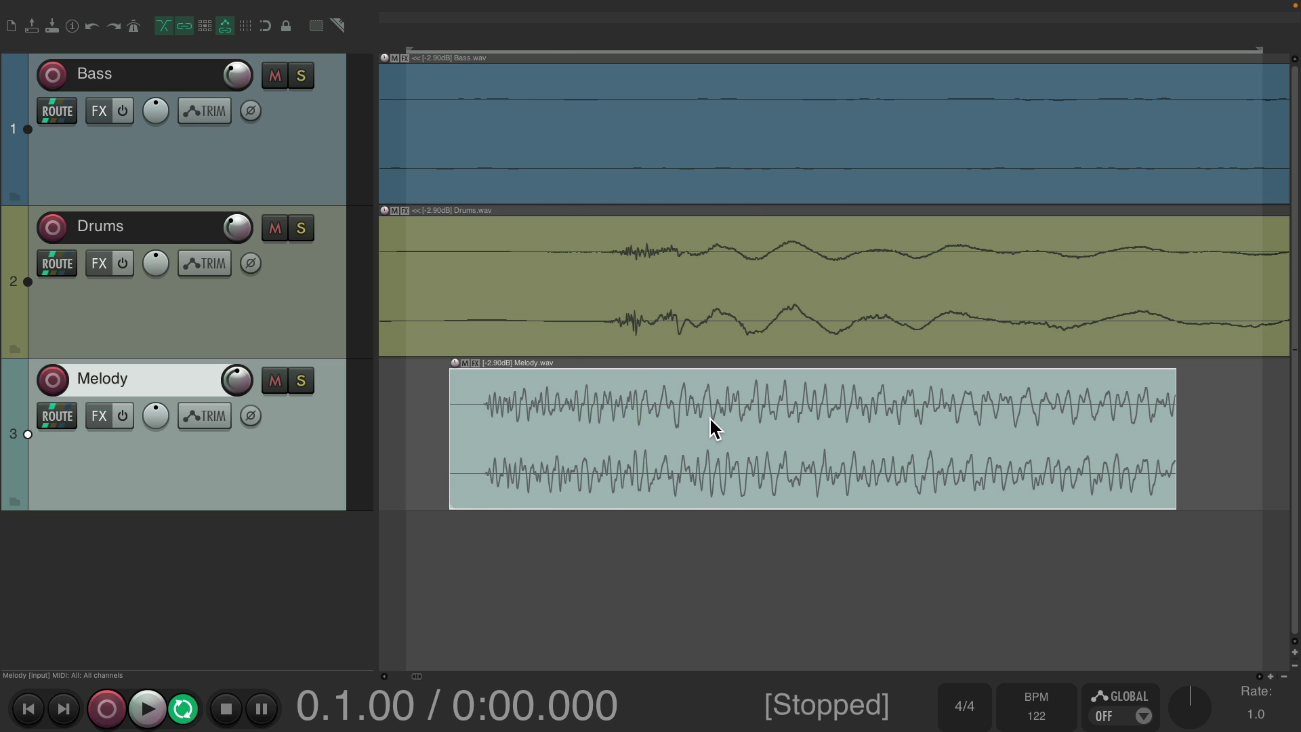
pyautogui.press('ctrl+KP_Subtract')
pyautogui.press('ctrl+KP_Add')
pyautogui.press('ctrl+KP_Subtract')
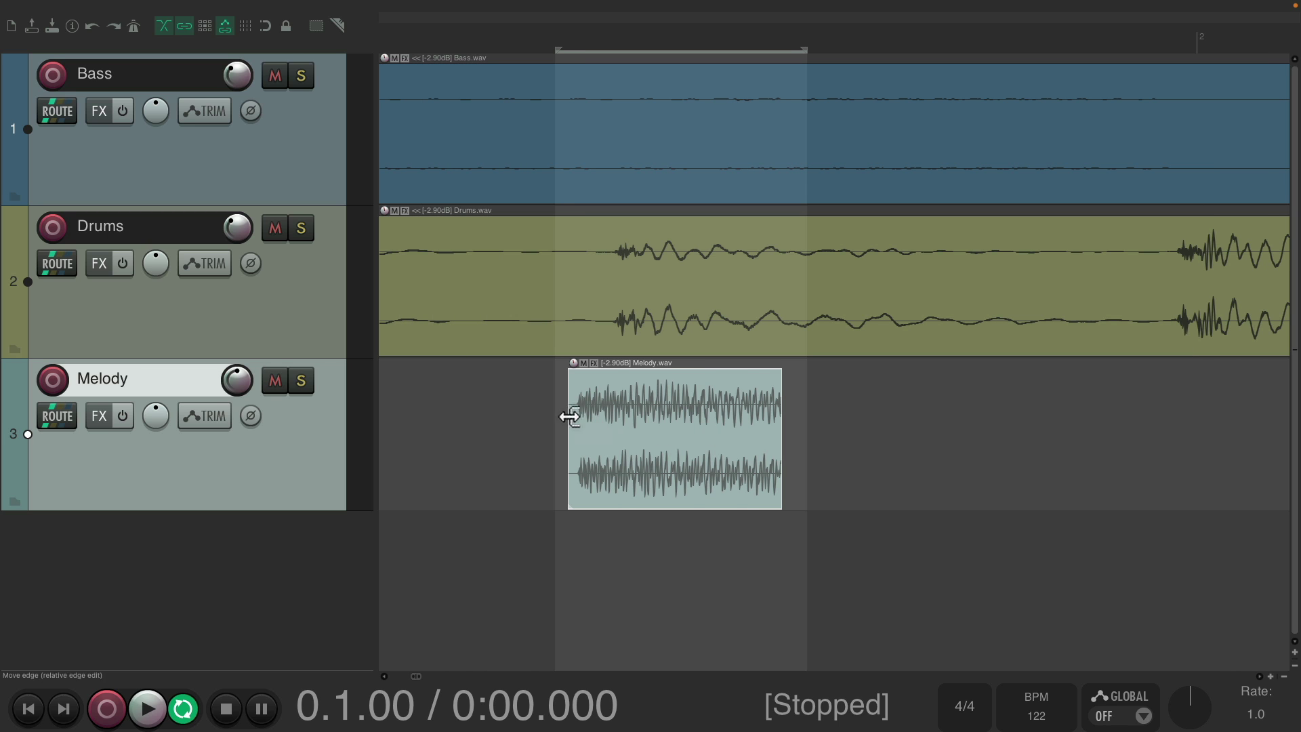
# - Make a time selection from before the Melody item to partway through it, zoom to it, and restore the previous zoom
pyautogui.moveTo(517, 406); pyautogui.dragTo(705, 410)
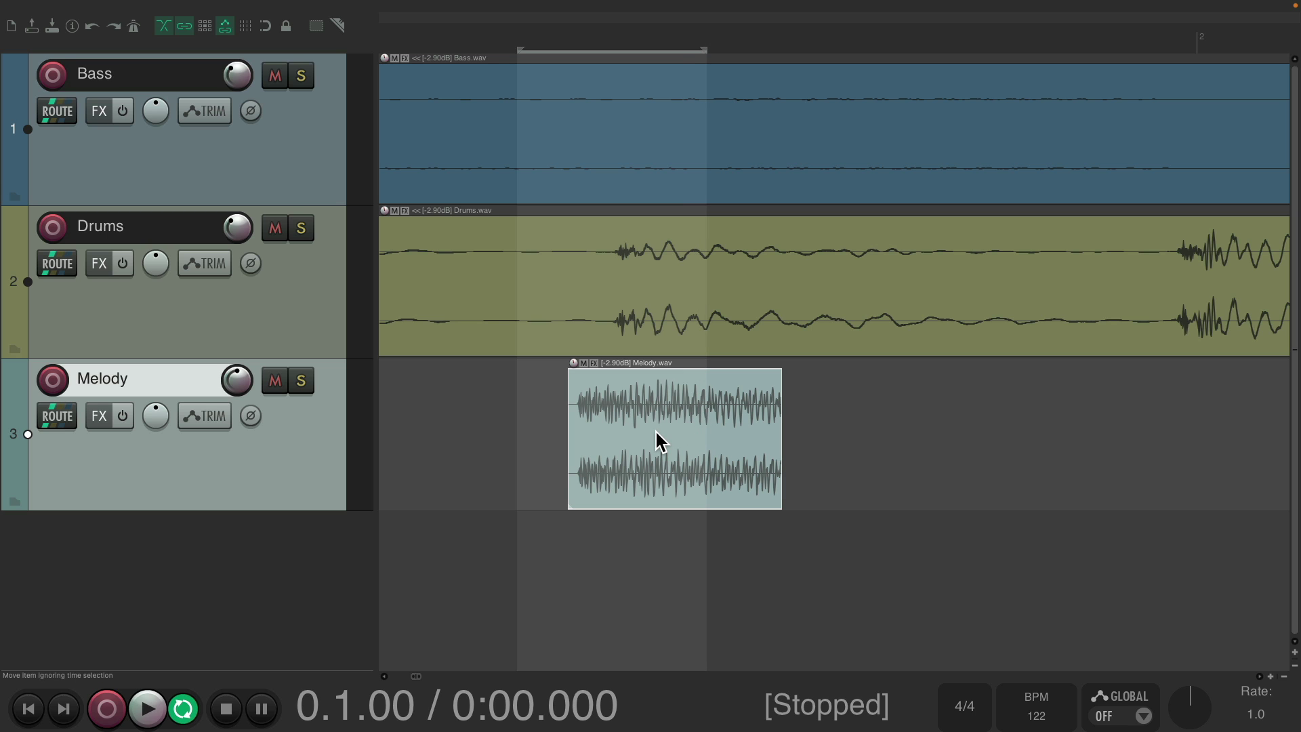
pyautogui.hotkey('ctrl', 'pageup')
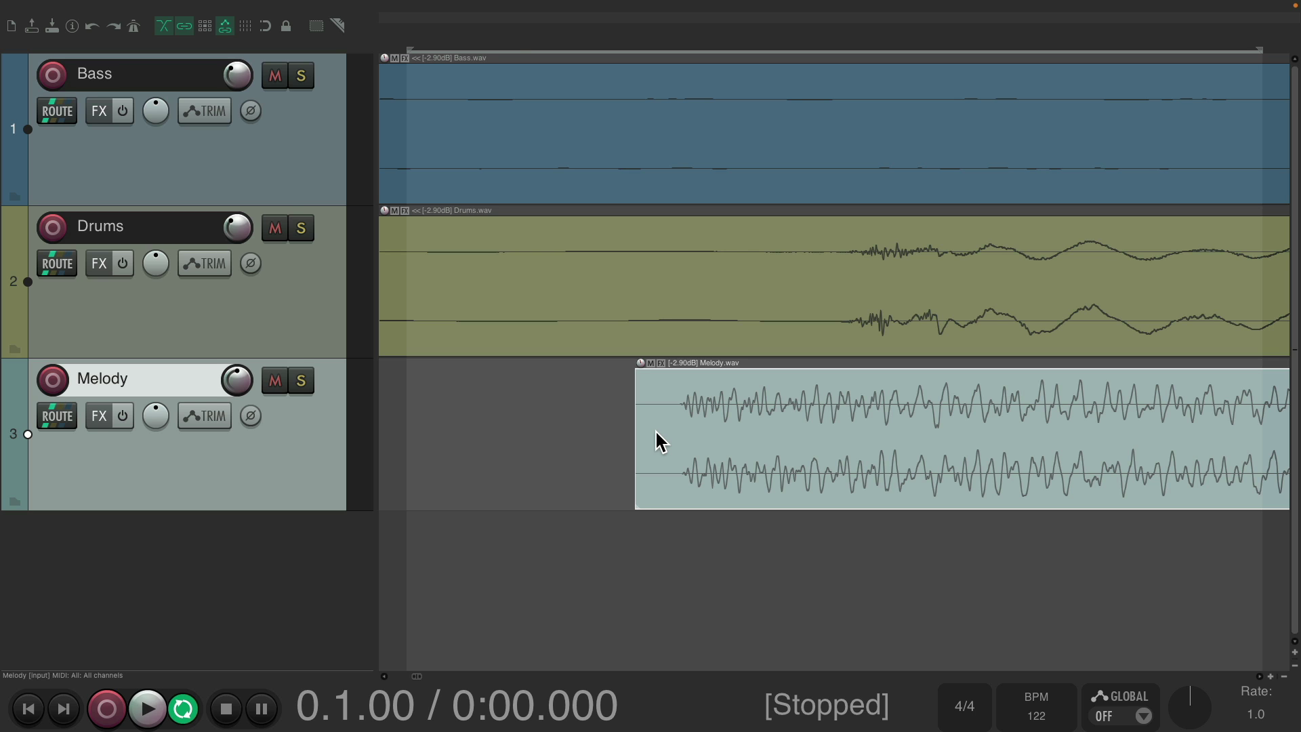
pyautogui.hotkey('ctrl', 'pagedown')
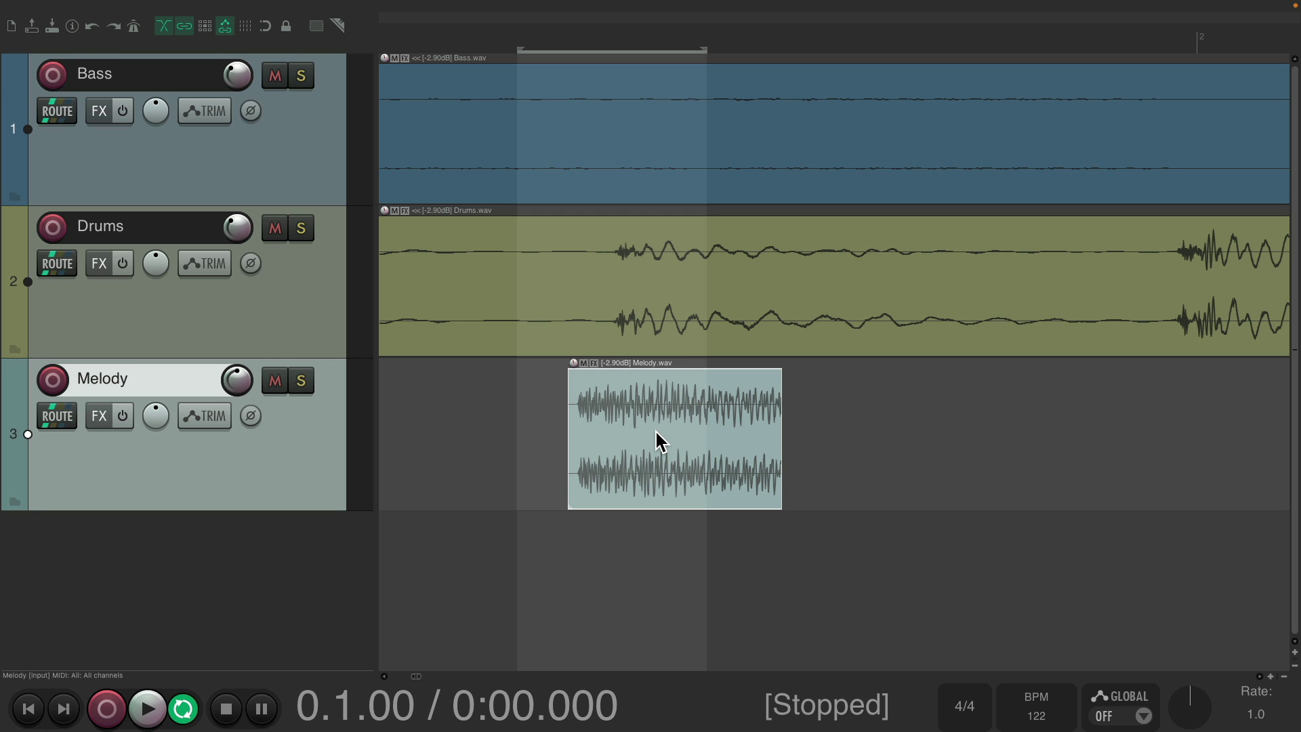
# - Filter the action list for "previous zoom" and check the shortcut of View: Restore previous zoom level
pyautogui.hotkey('shift', '/')
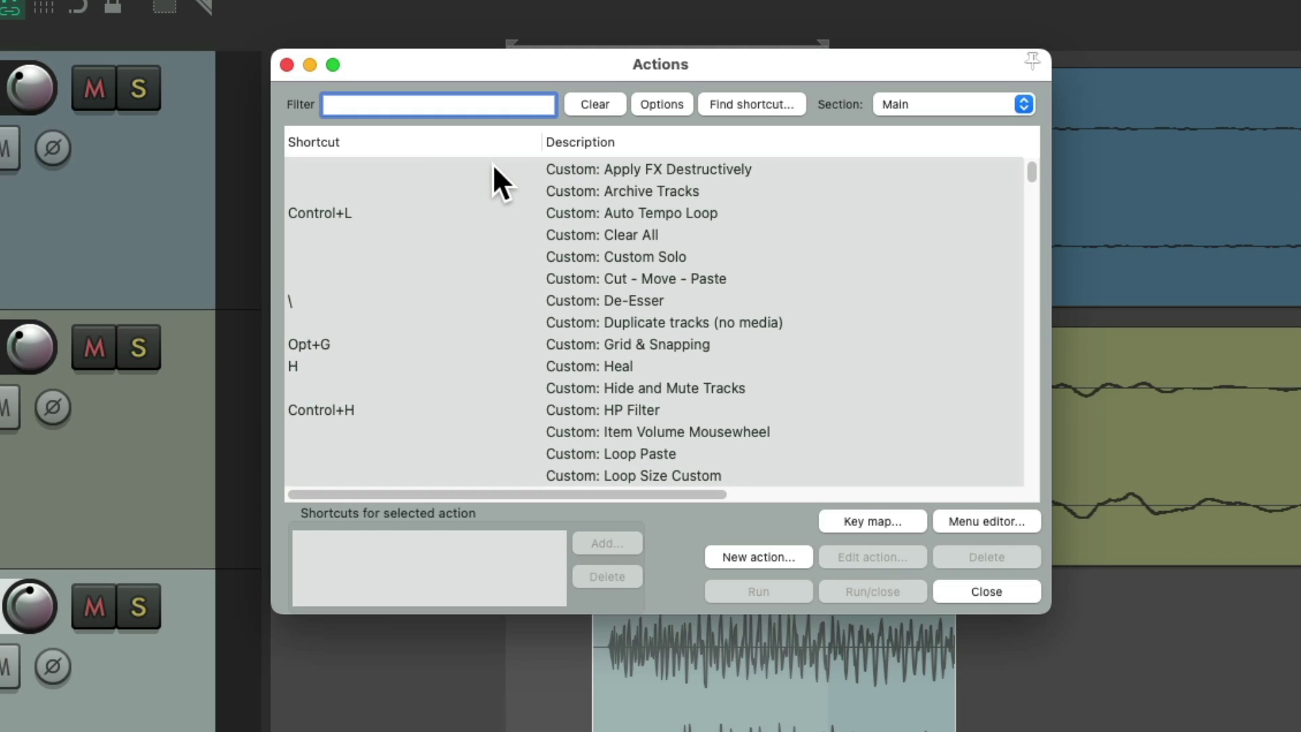
pyautogui.write('previous zoom')
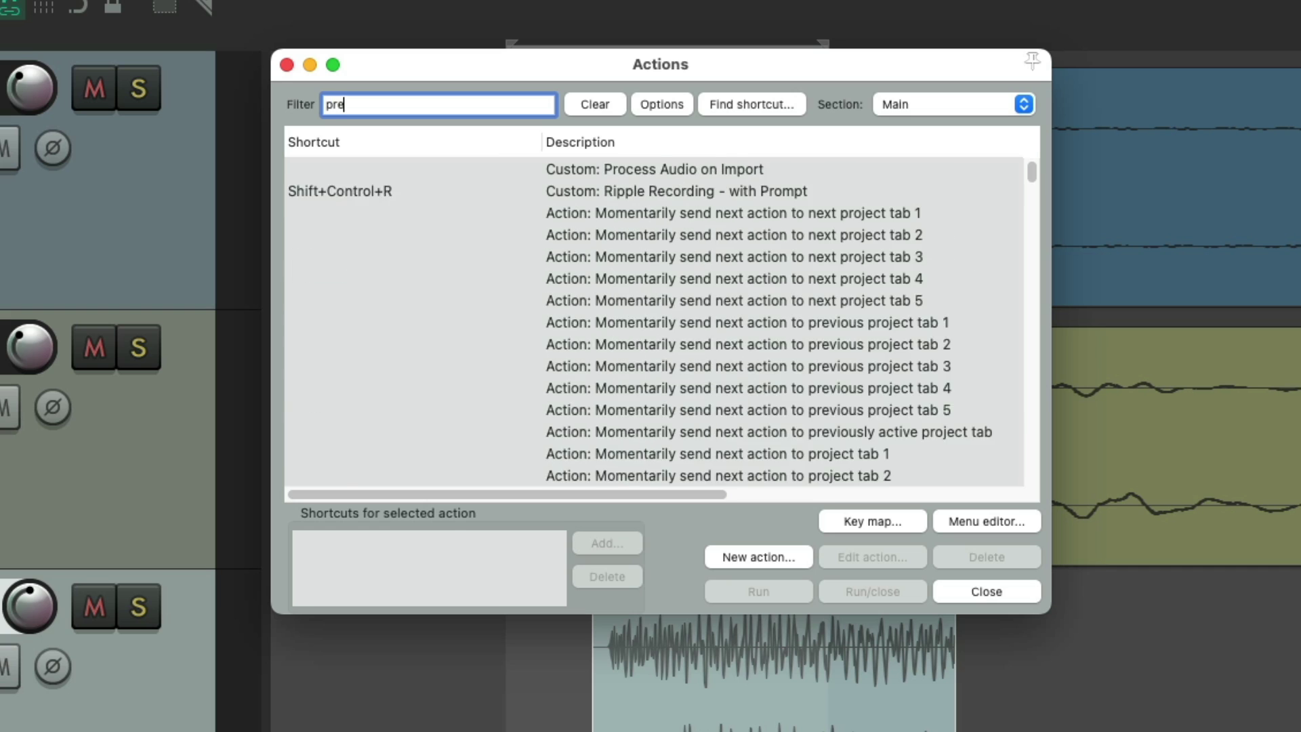
pyautogui.click(599, 169)
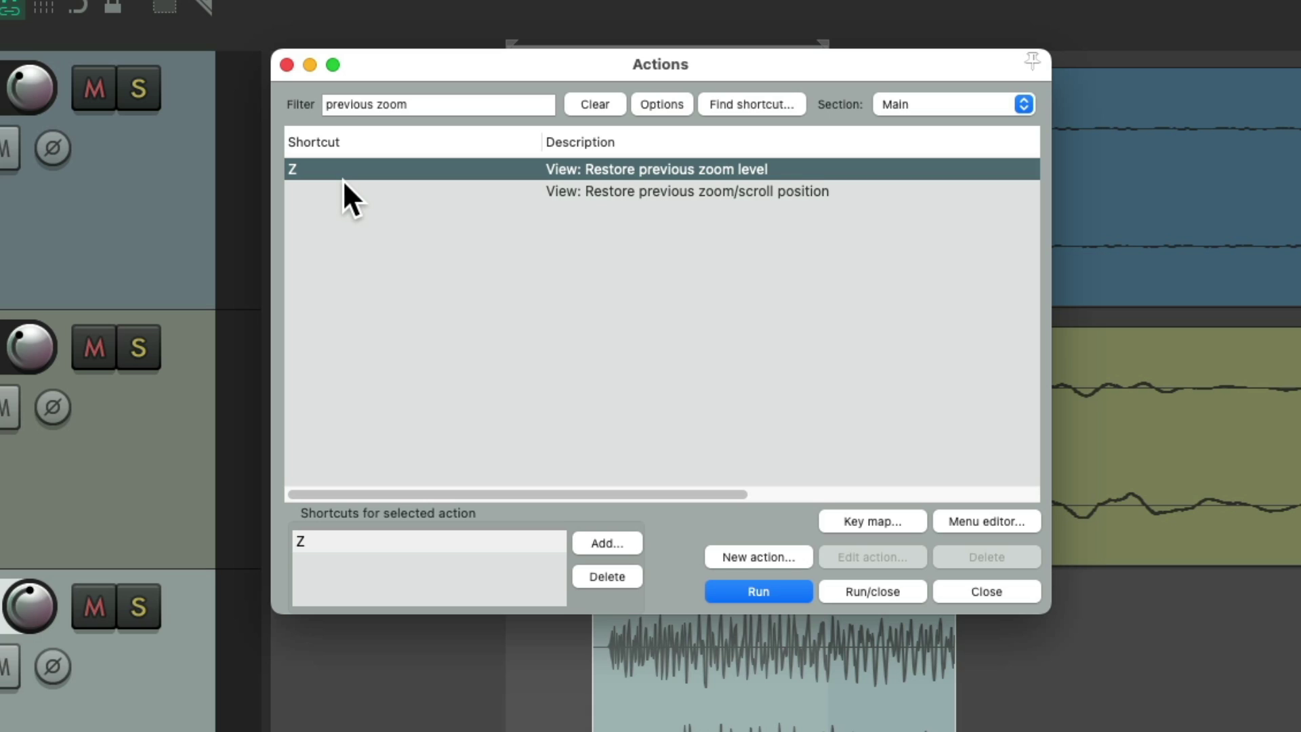
pyautogui.press('Escape')
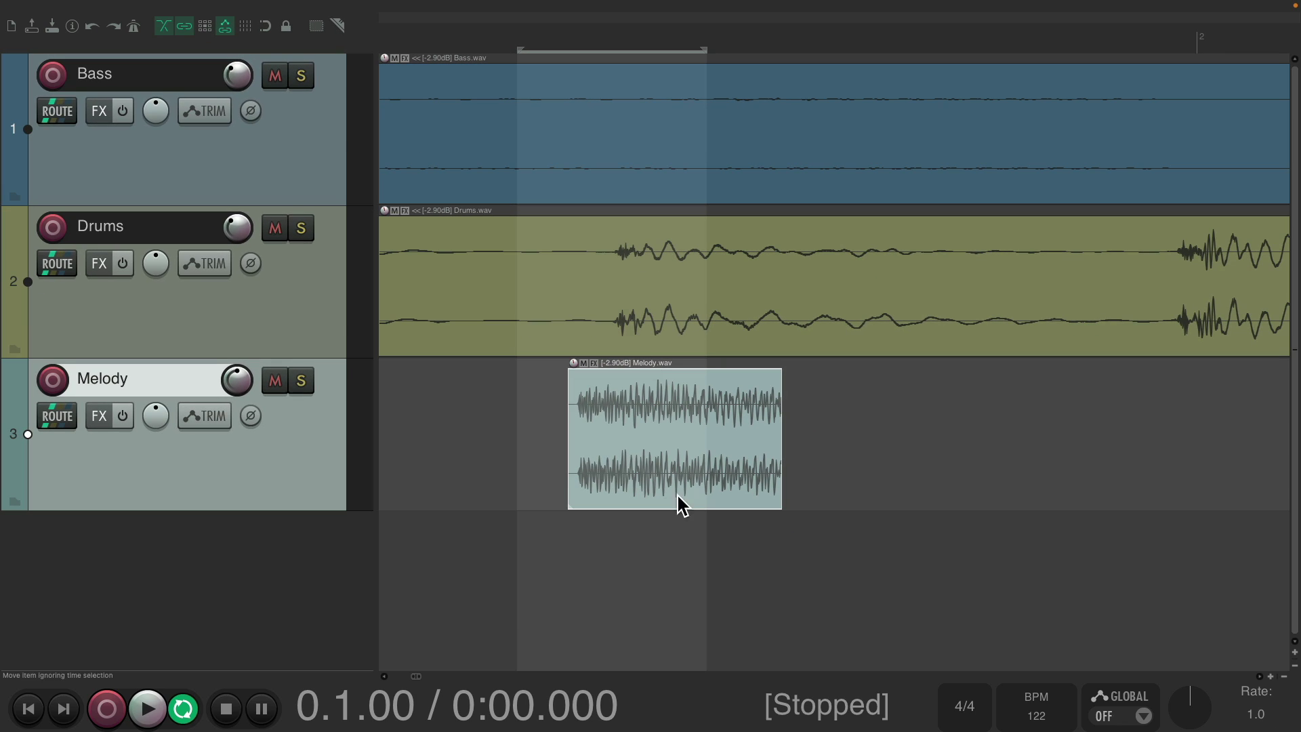
# - Extend the time selection to span the full Melody item again, zoom to it, and restore the previous zoom level
pyautogui.moveTo(546, 450); pyautogui.dragTo(801, 441)
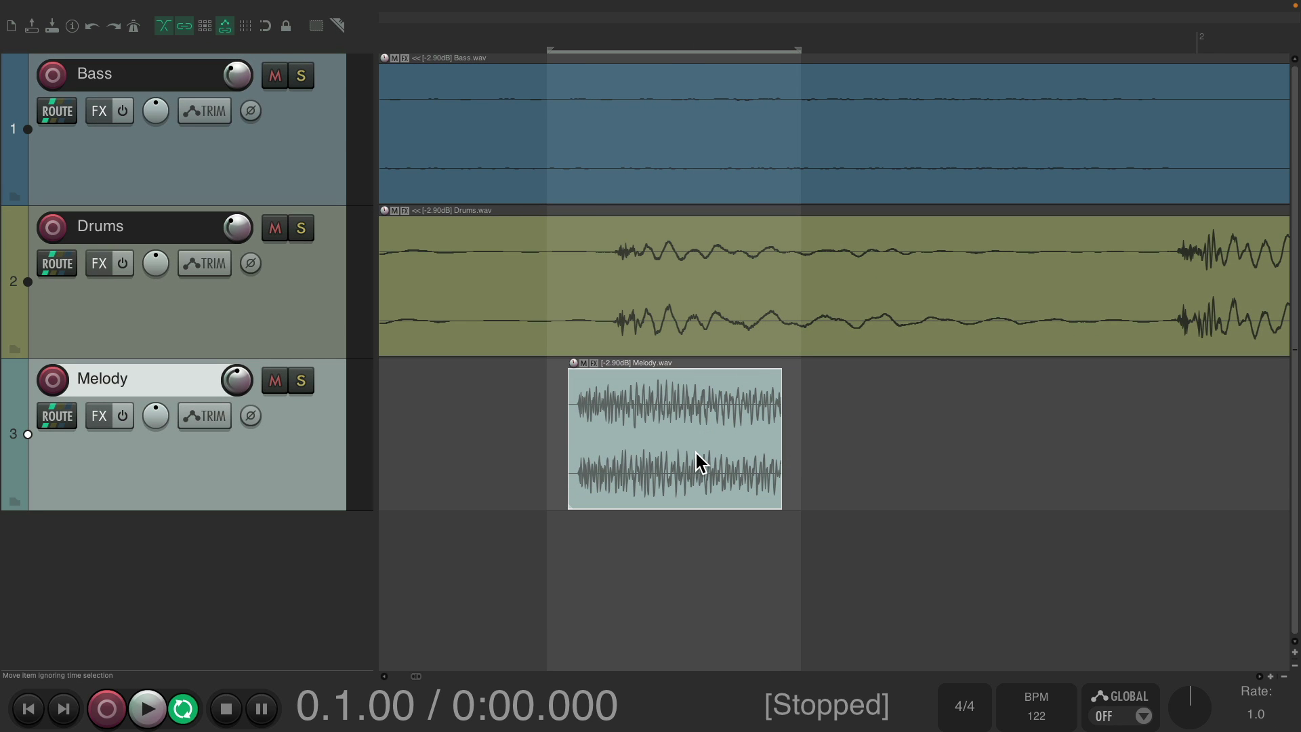
pyautogui.hotkey('ctrl', 'pageup')
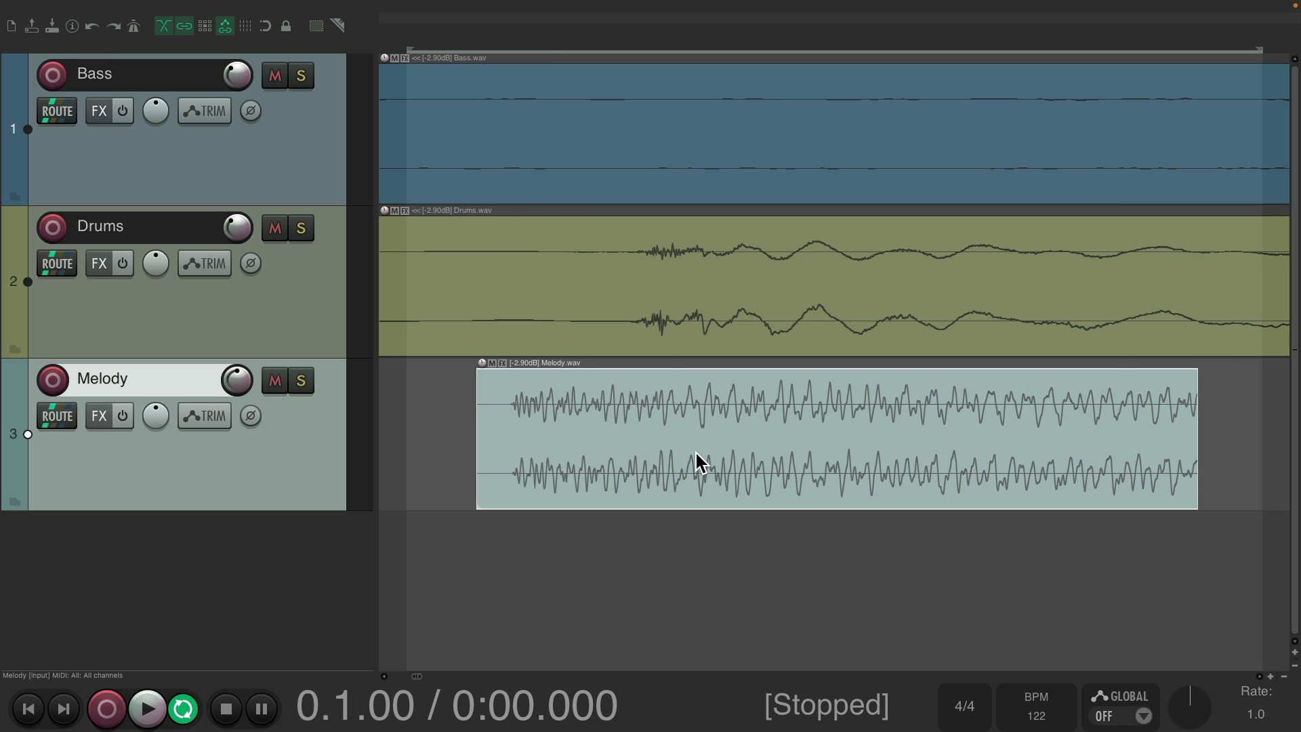
pyautogui.hotkey('ctrl', 'pagedown')
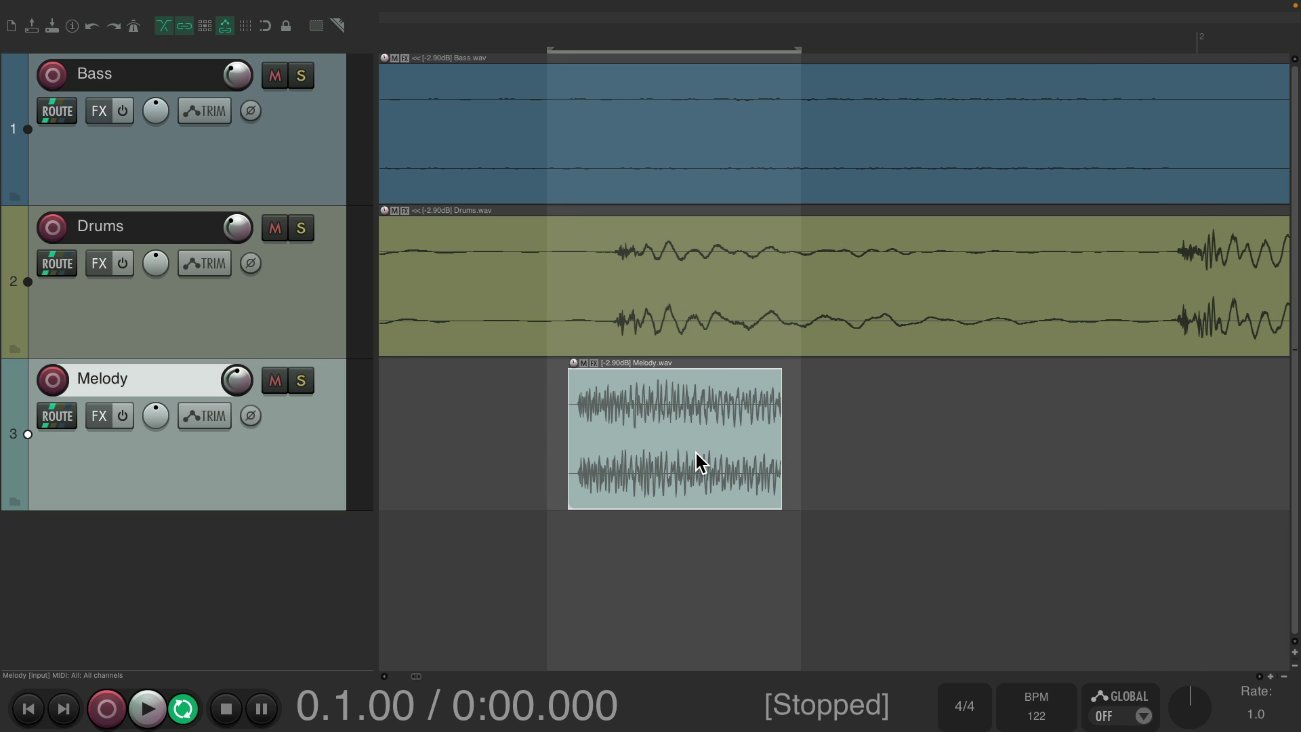